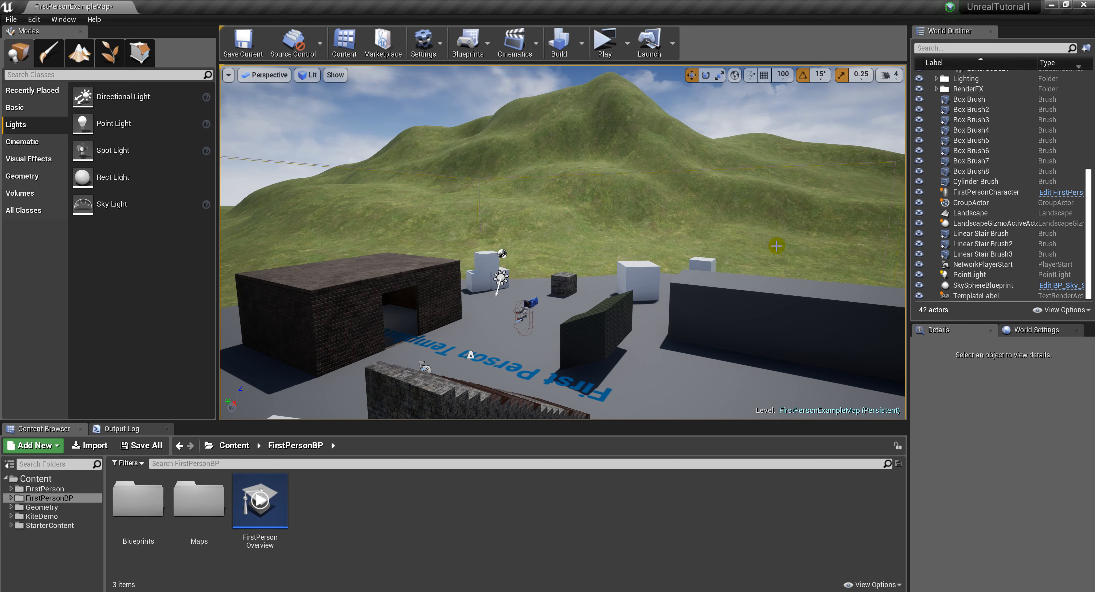
Look around the level, examining the brick building, the stairs and the landscape hills behind them
right_click_drag(636, 230, 576, 249)
key("w")
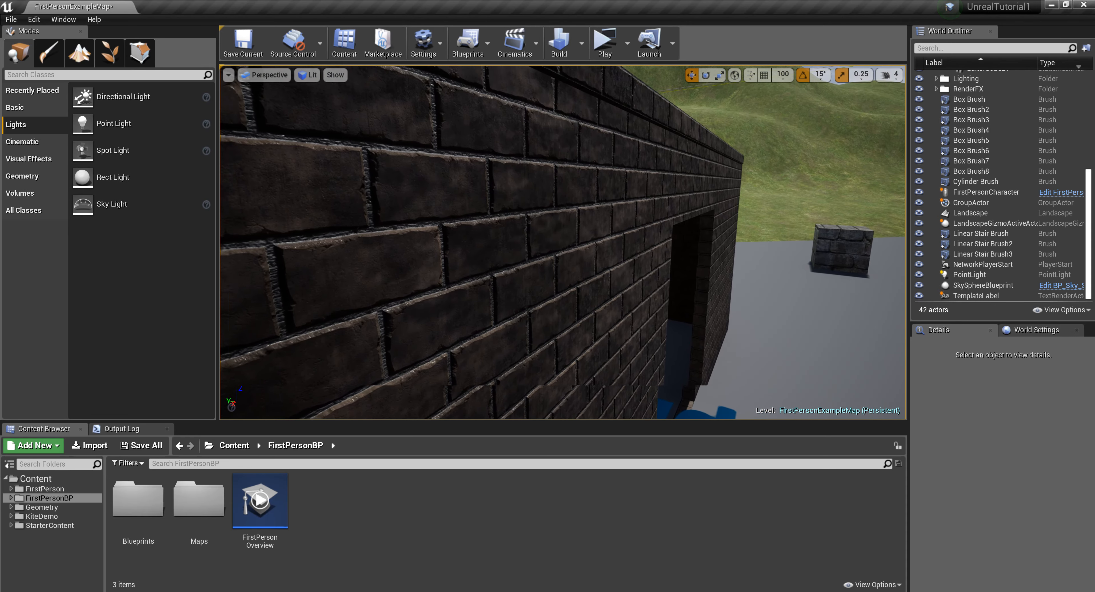
right_click_drag(576, 249, 529, 251)
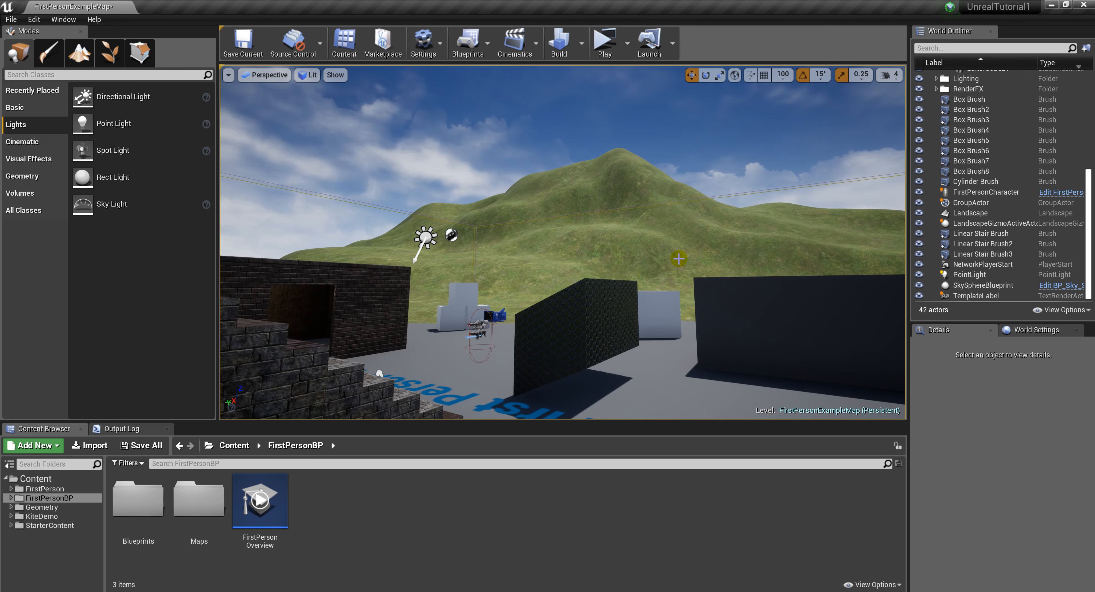
mouse_move(568, 253)
right_mouse_down()
mouse_move(604, 260)
mouse_move(586, 253)
right_mouse_up()
right_click_drag(646, 293, 650, 295)
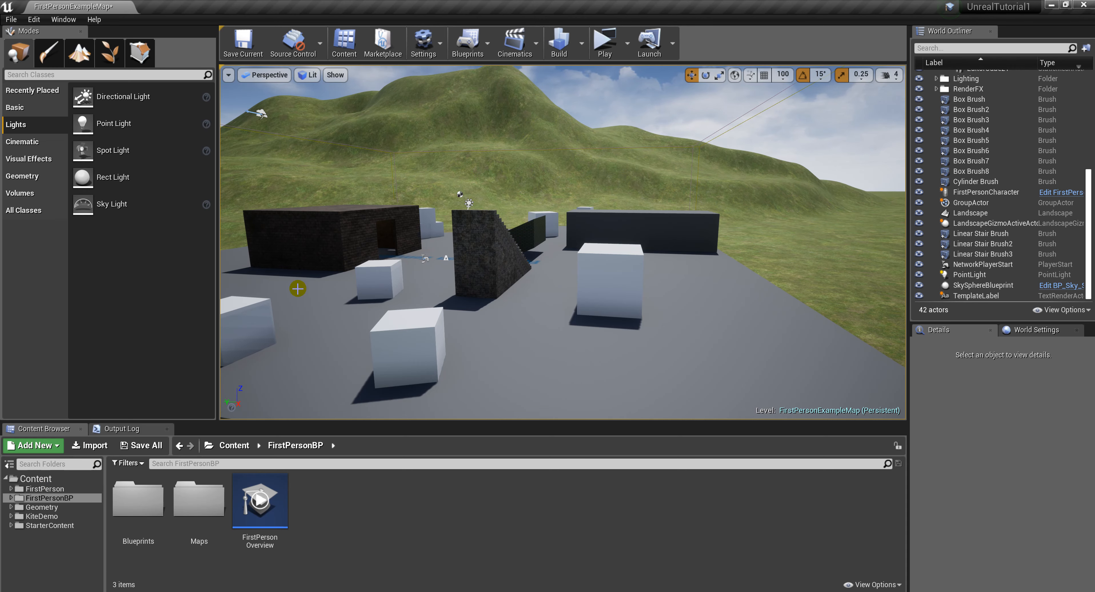
right_click_drag(528, 290, 399, 357)
key("w")
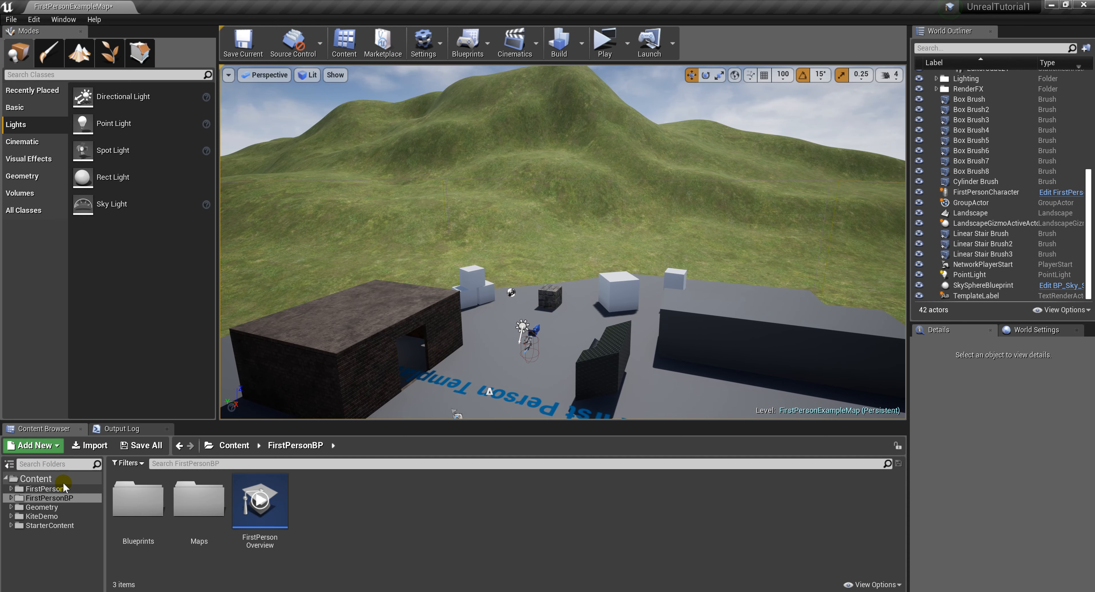
Create a new folder in the root Content folder
left_click(38, 479)
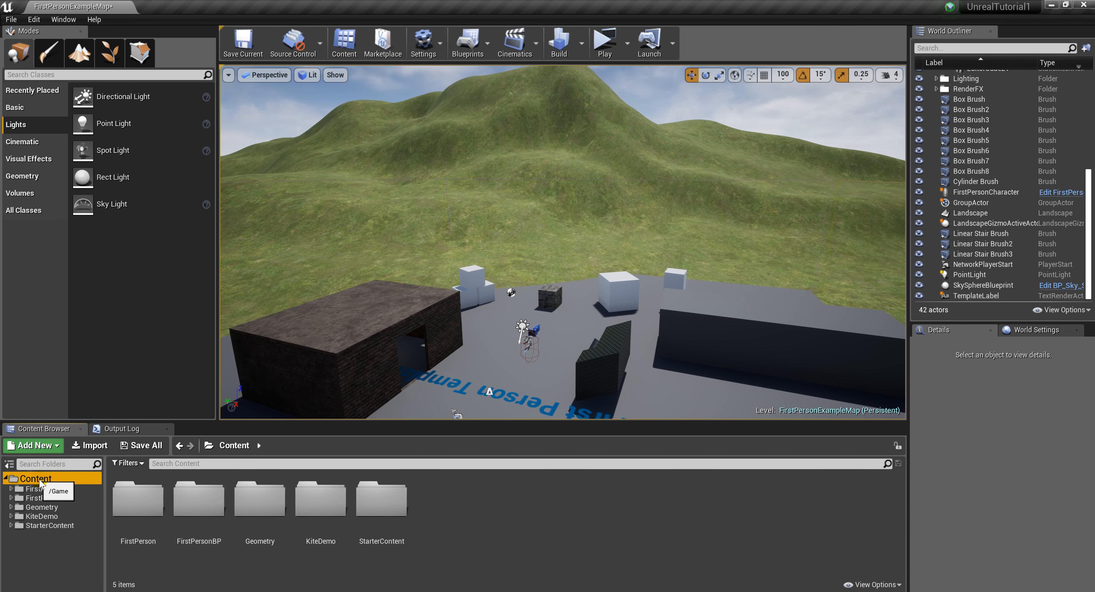
left_click(9, 464)
left_click(9, 464)
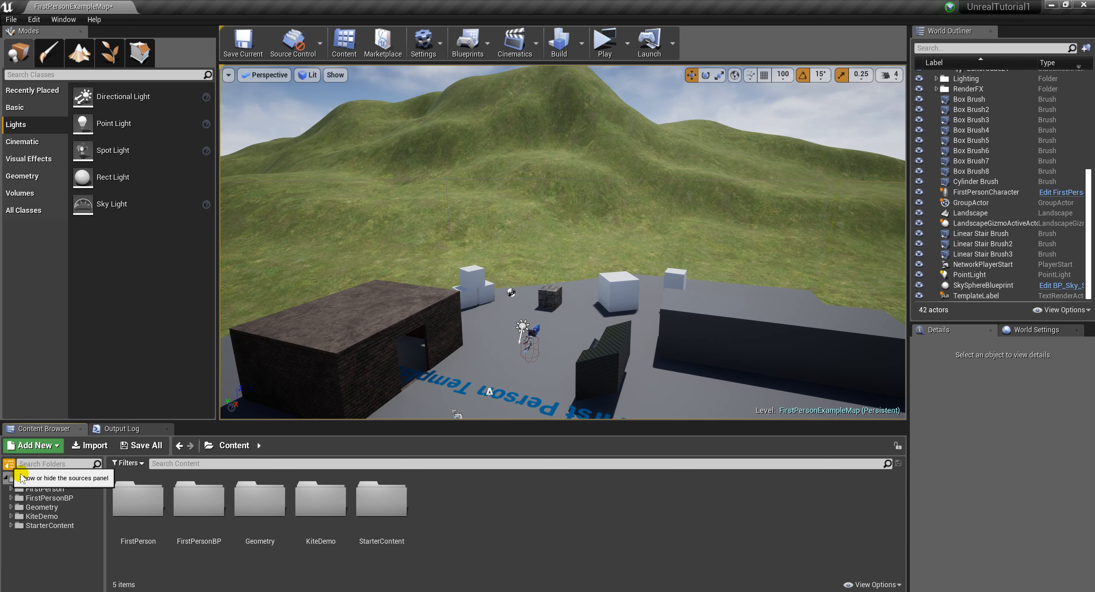
left_click(37, 447)
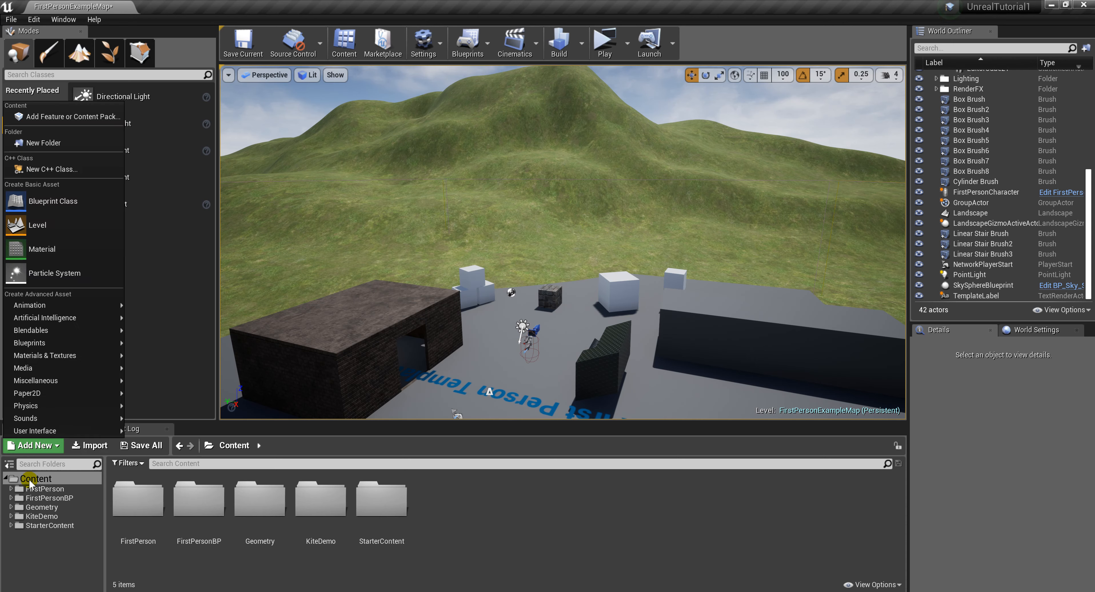
left_click(54, 142)
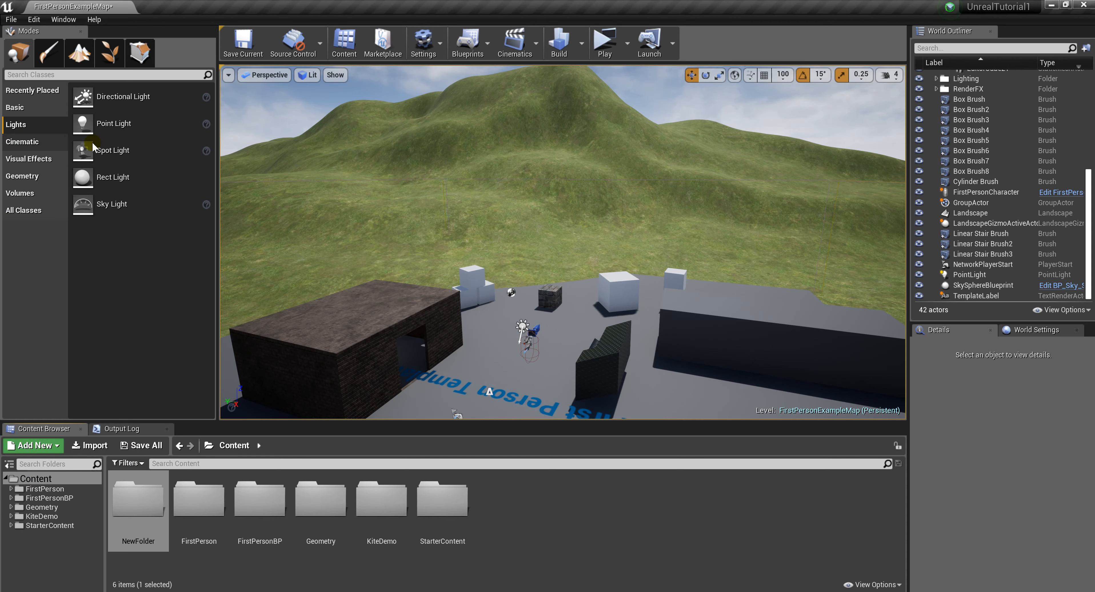
Rename the new folder as Landscape and open it
left_click(143, 532)
right_click(143, 532)
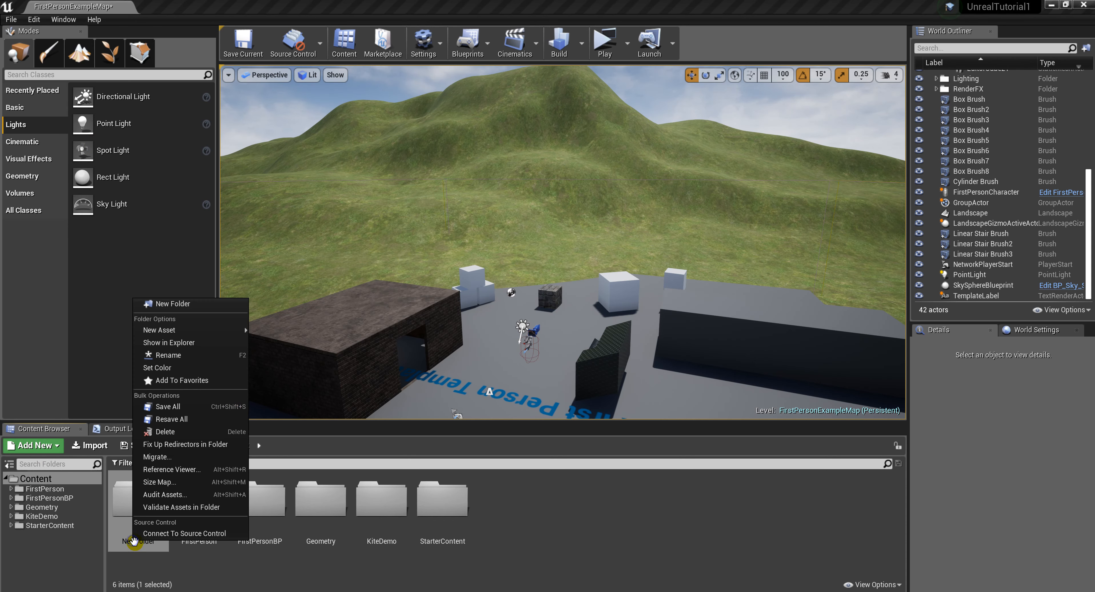
left_click(174, 357)
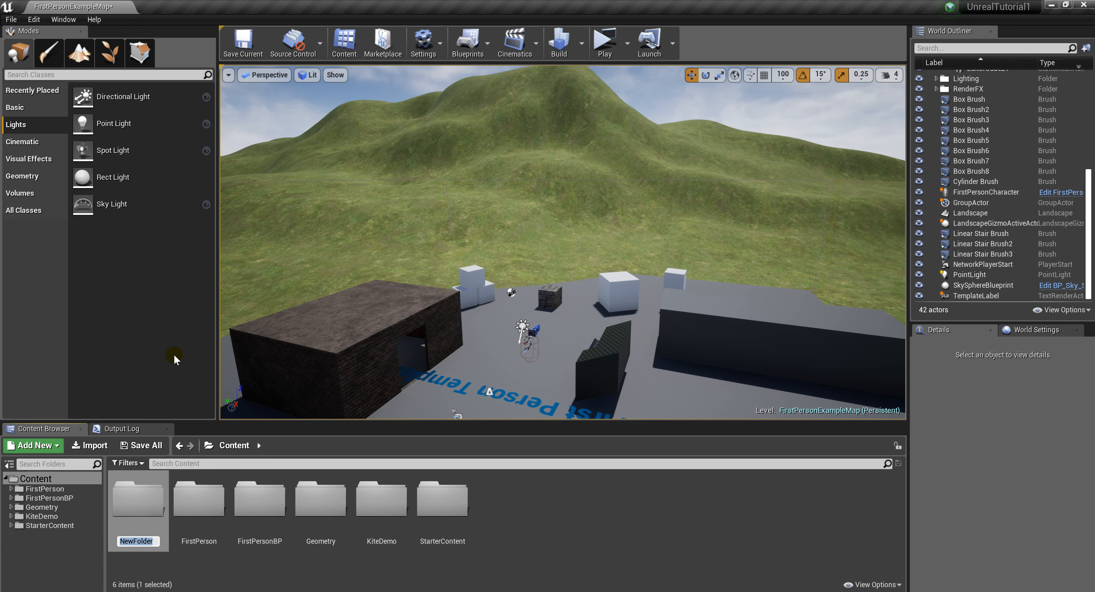
type("Landscape")
key("Return")
key("Return")
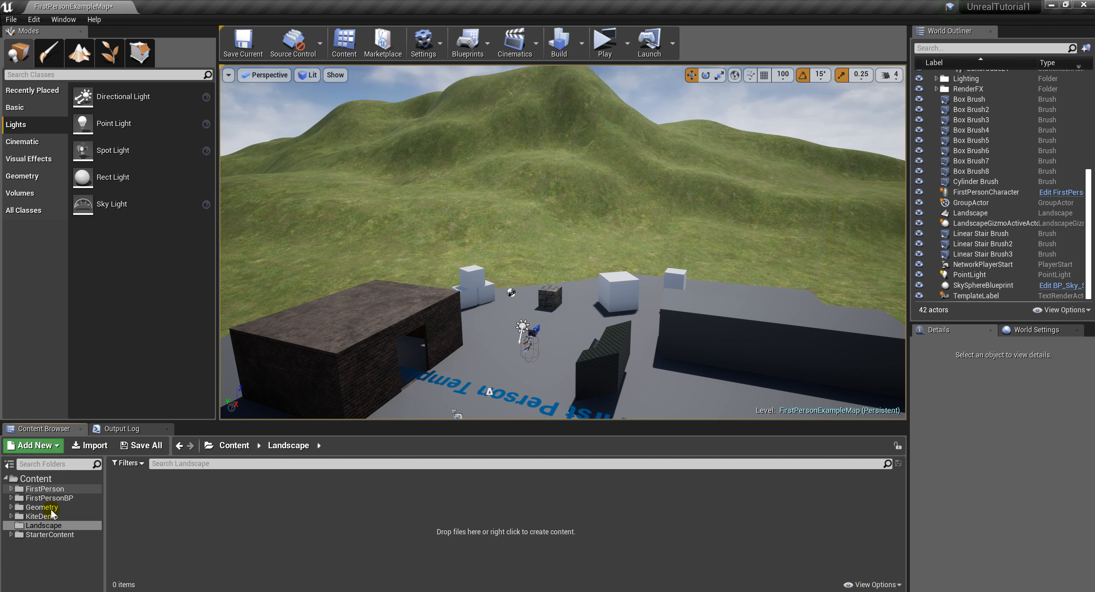
Create a material in the Landscape folder and name it Landscape_M
right_click(176, 509)
mouse_move(179, 507)
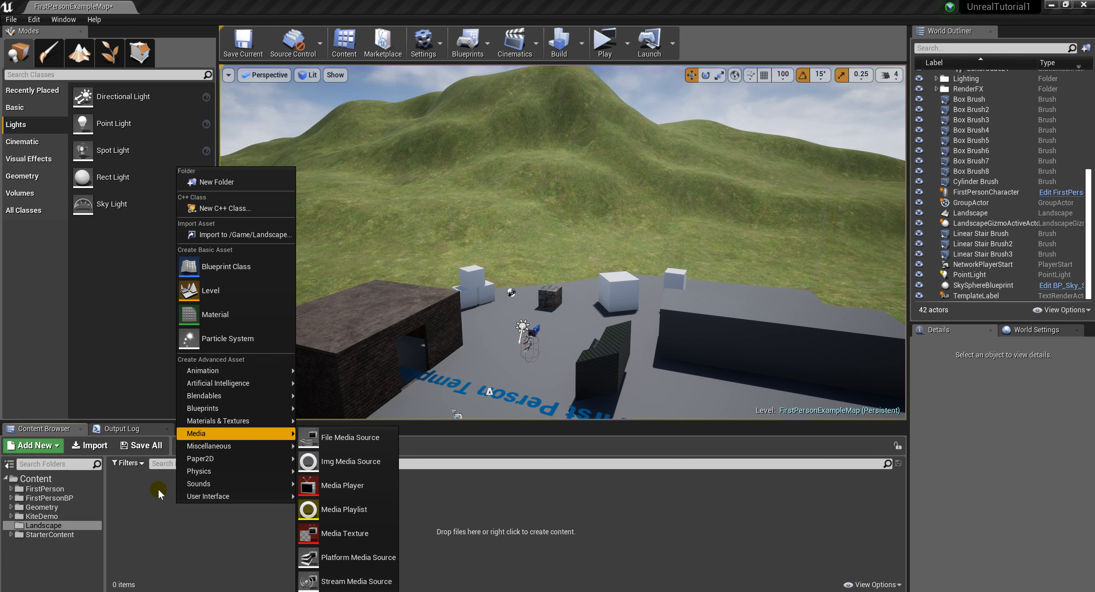
right_click(162, 503)
mouse_move(189, 490)
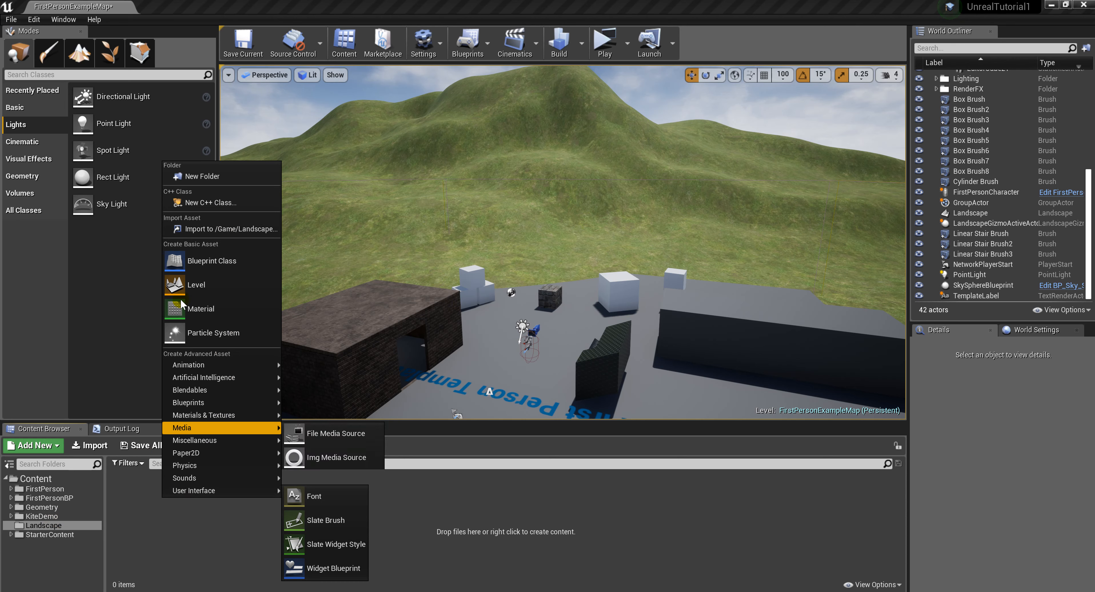
left_click(236, 304)
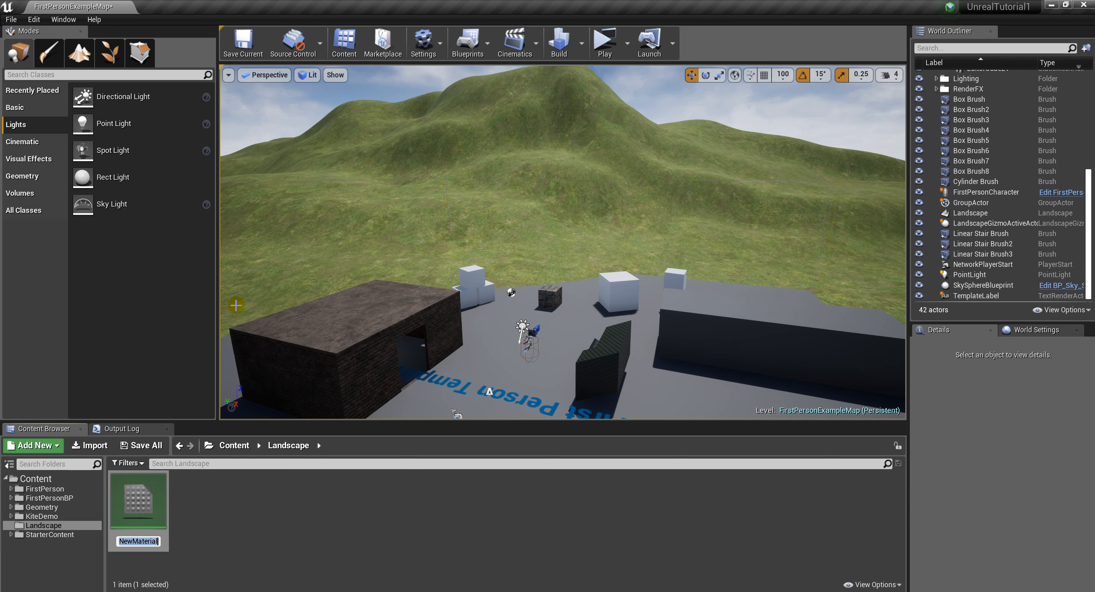
type("Landscape_M")
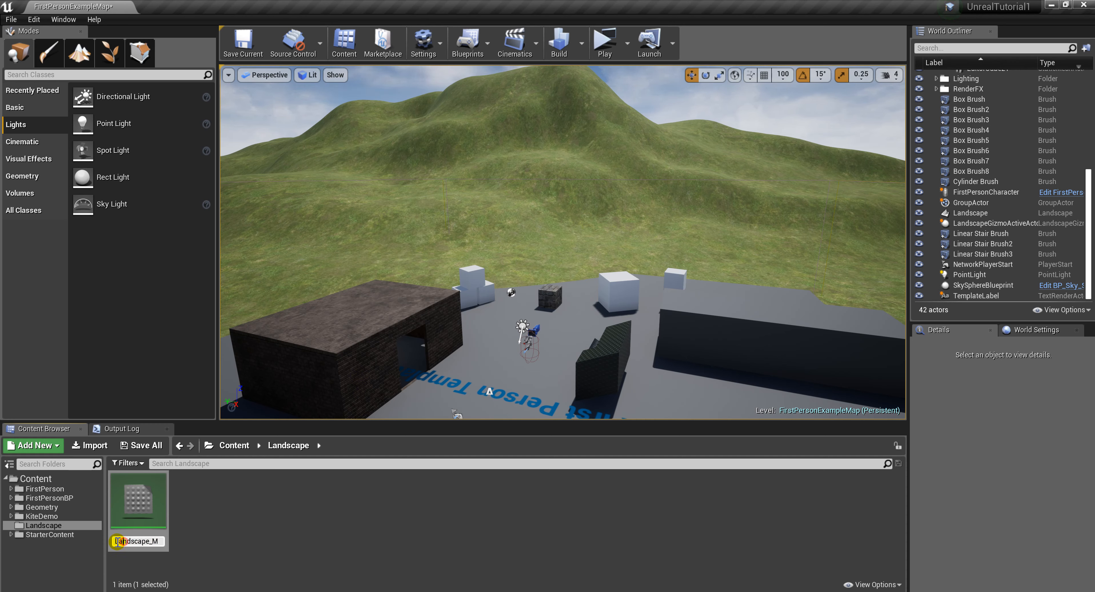
left_click_drag(118, 542, 113, 541)
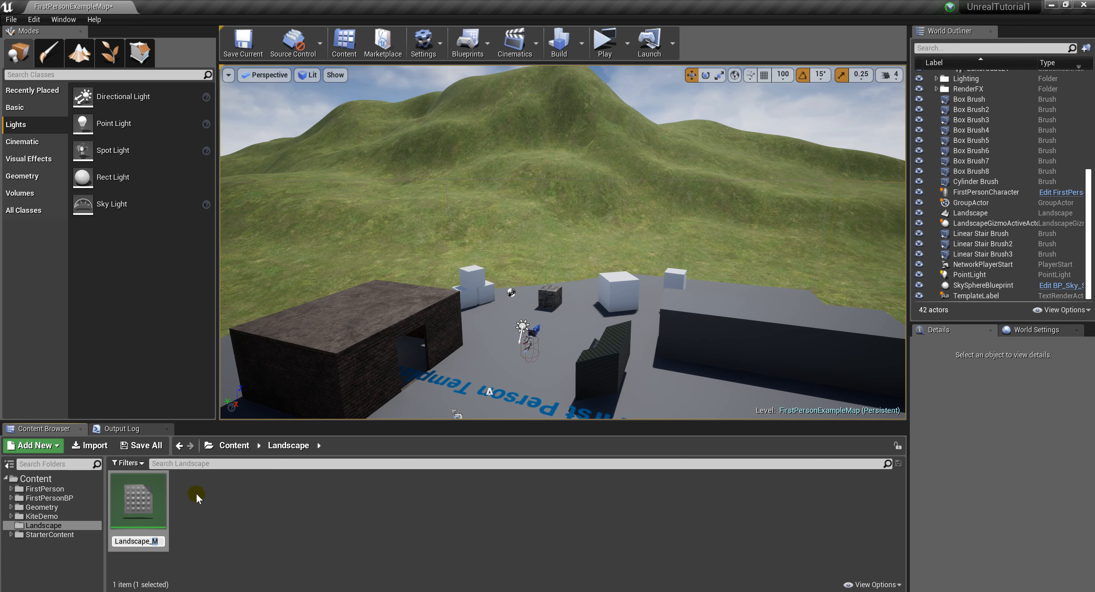
type("M")
key("BackSpace")
key("BackSpace")
type("M")
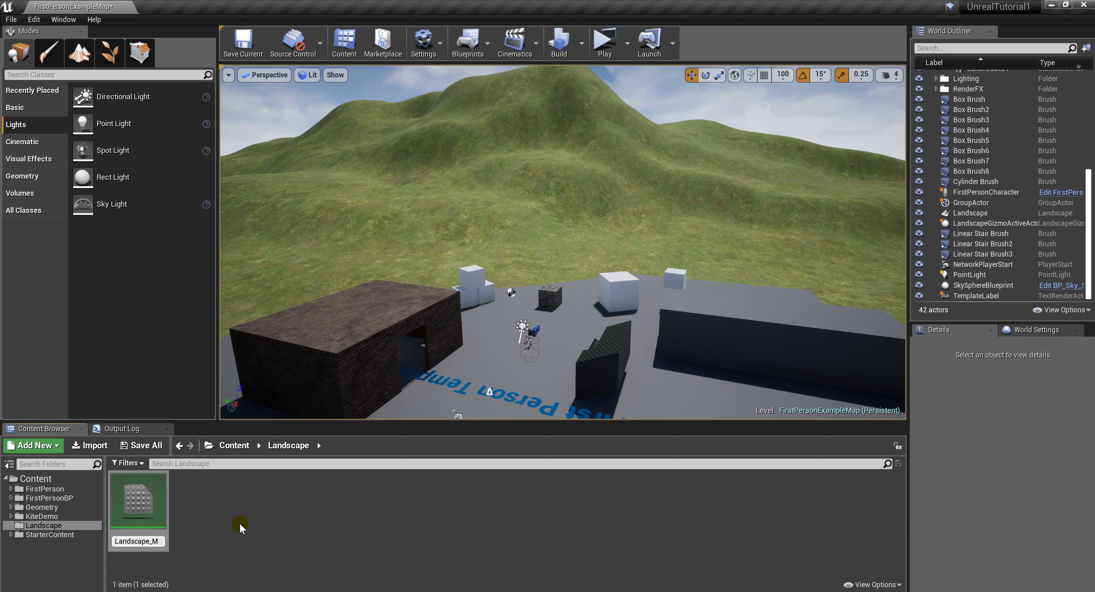
key("Return")
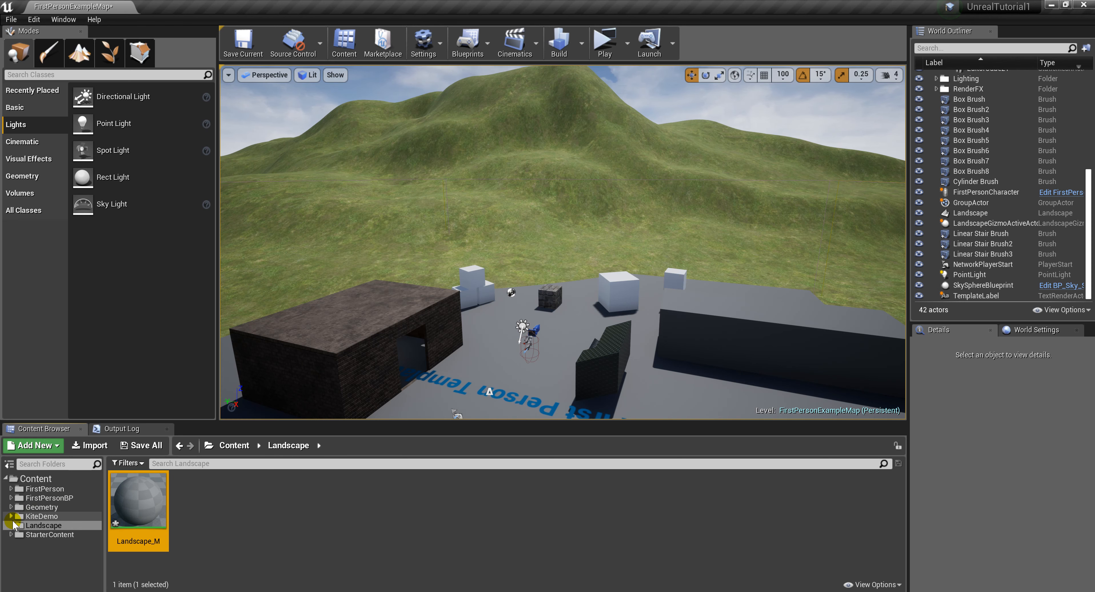
Open the StarterContent Textures folder, enlarge the asset browser area and look through the available textures
left_click(11, 535)
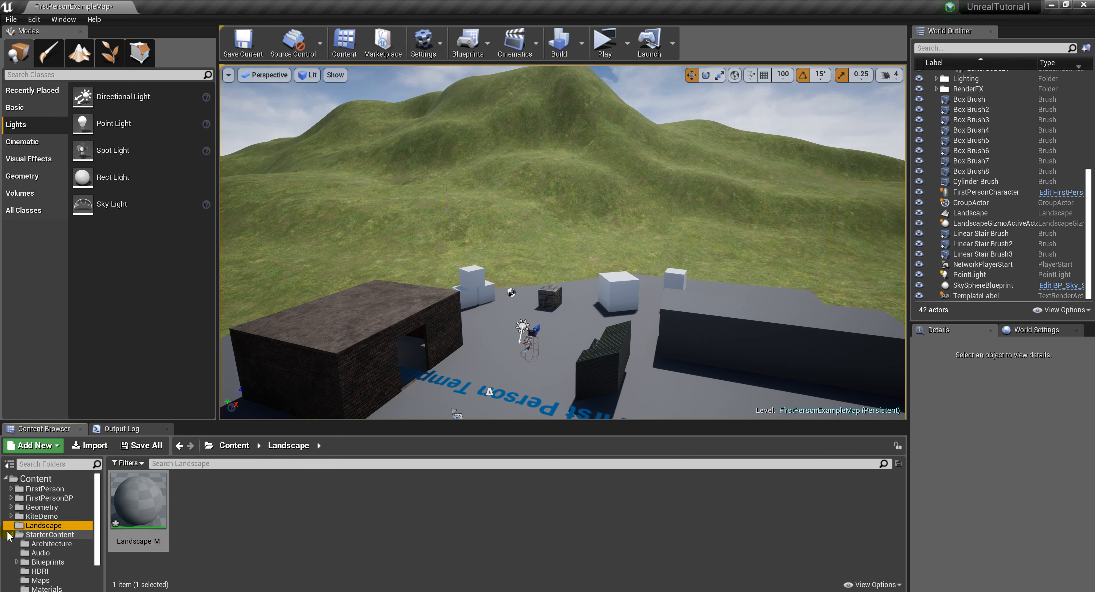
scroll(17, 528, "down", 2)
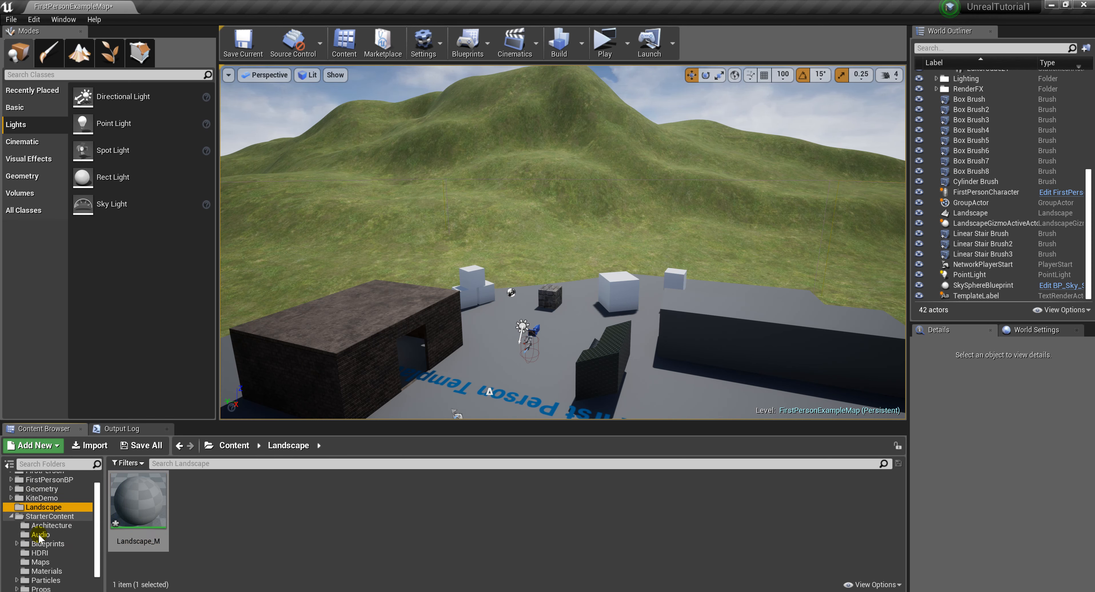
left_click(35, 445)
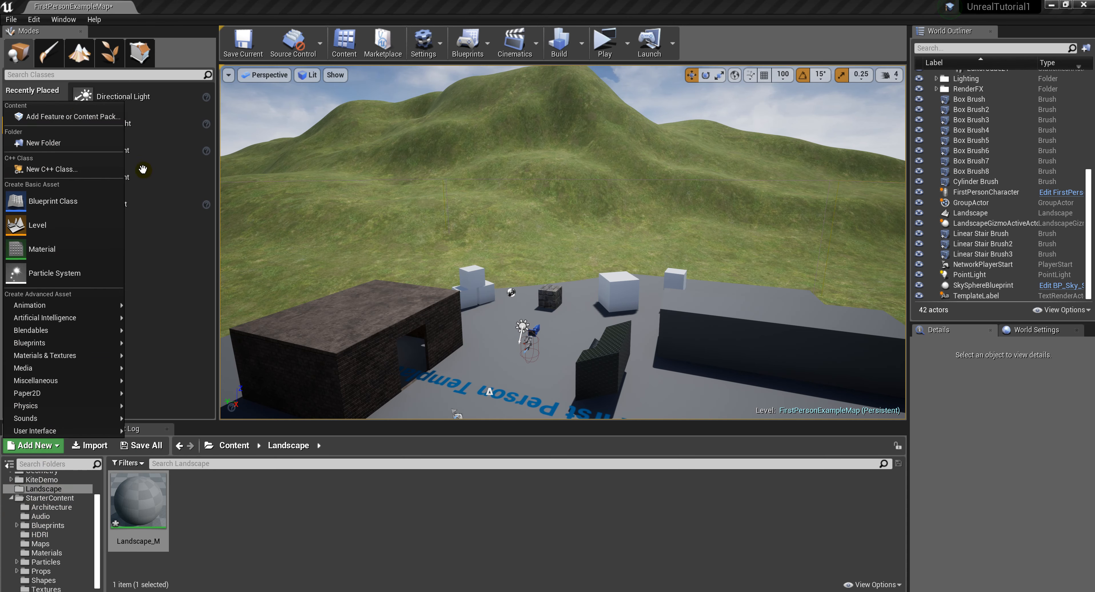
left_click(34, 498)
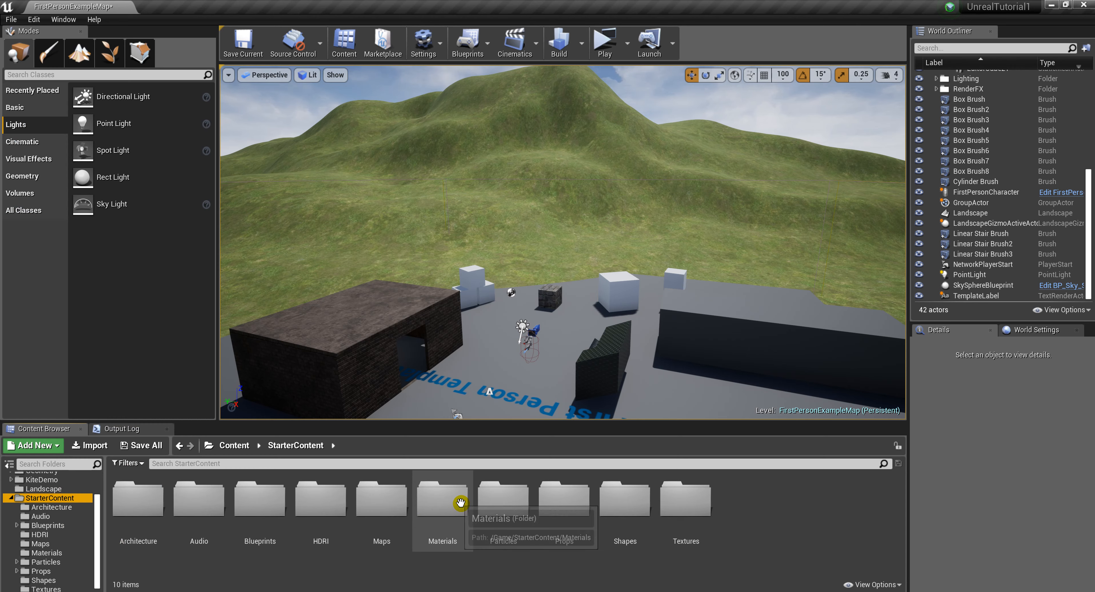
left_click(687, 510)
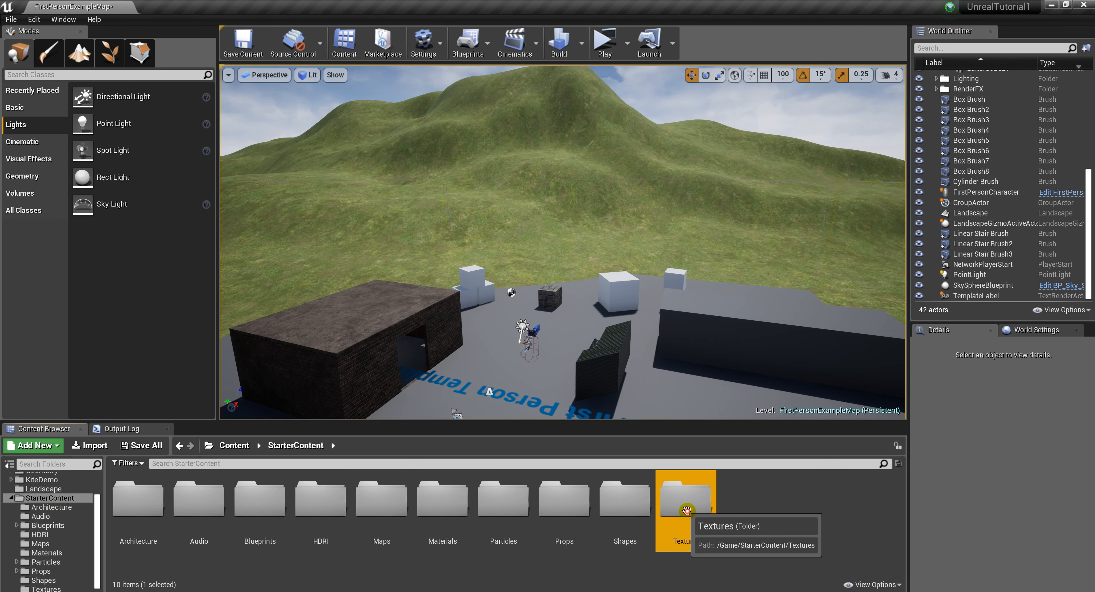
double_click(686, 510)
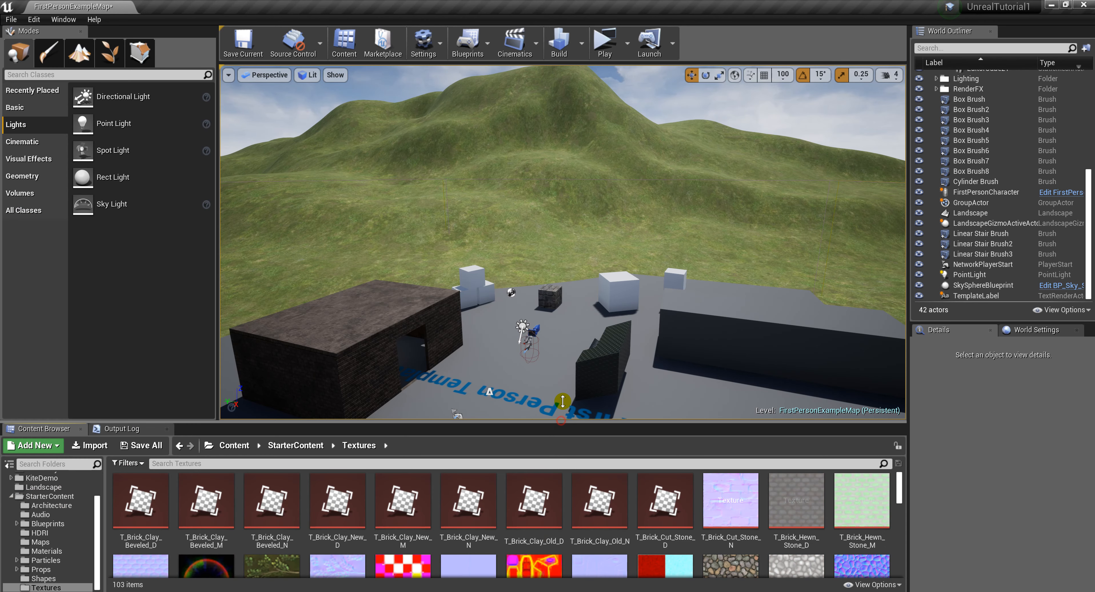
left_click_drag(562, 401, 565, 363)
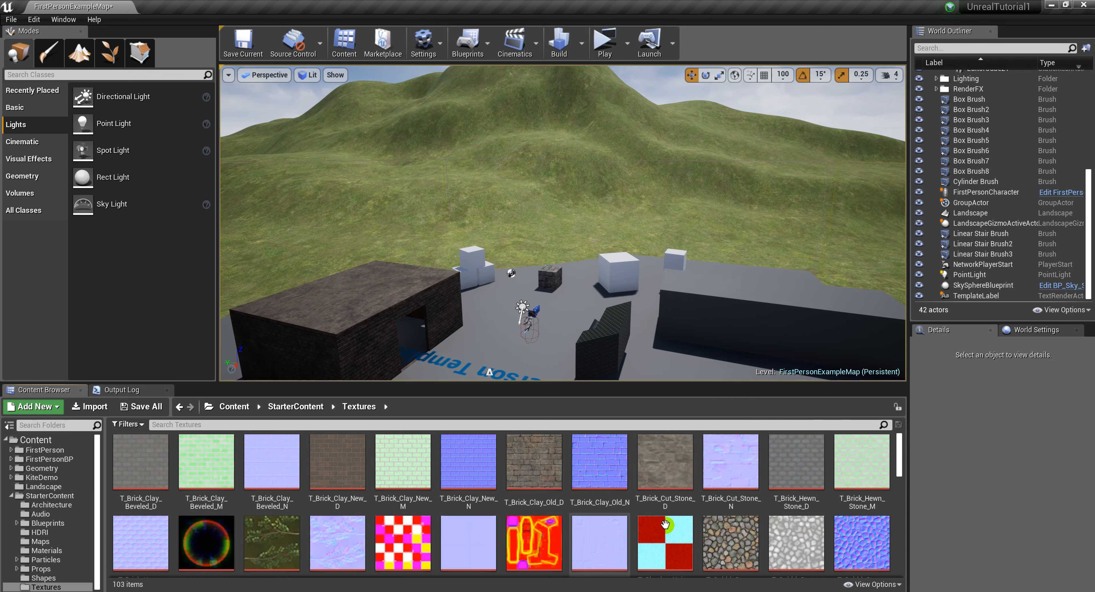
scroll(665, 524, "down", 5)
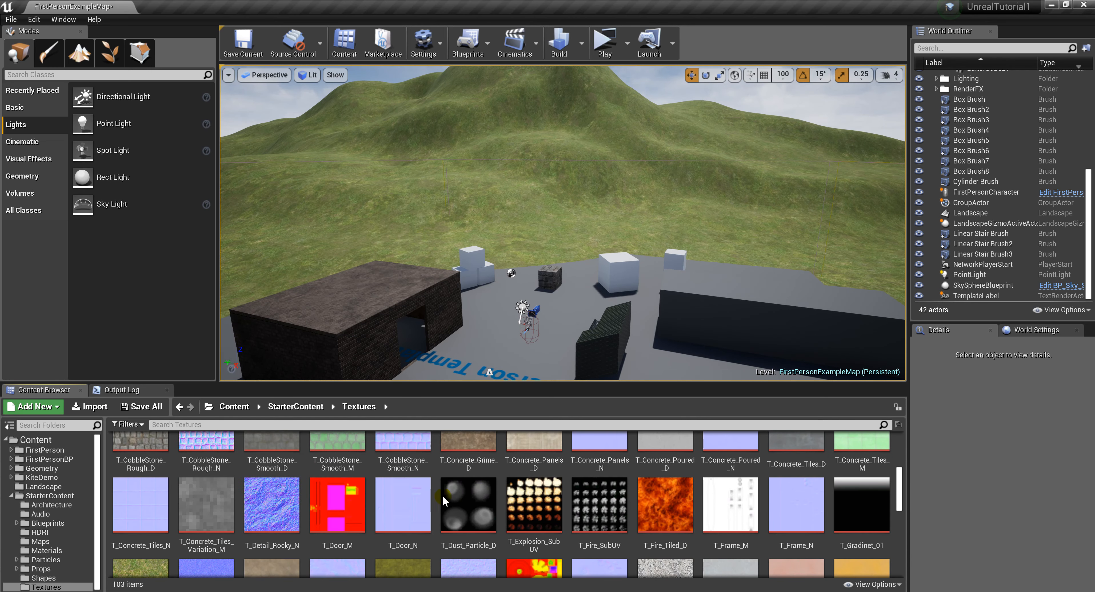
Open the M_CobbleStone_Pebble material from StarterContent's Materials folder and preview it on a cube
key("alt+Left")
double_click(449, 457)
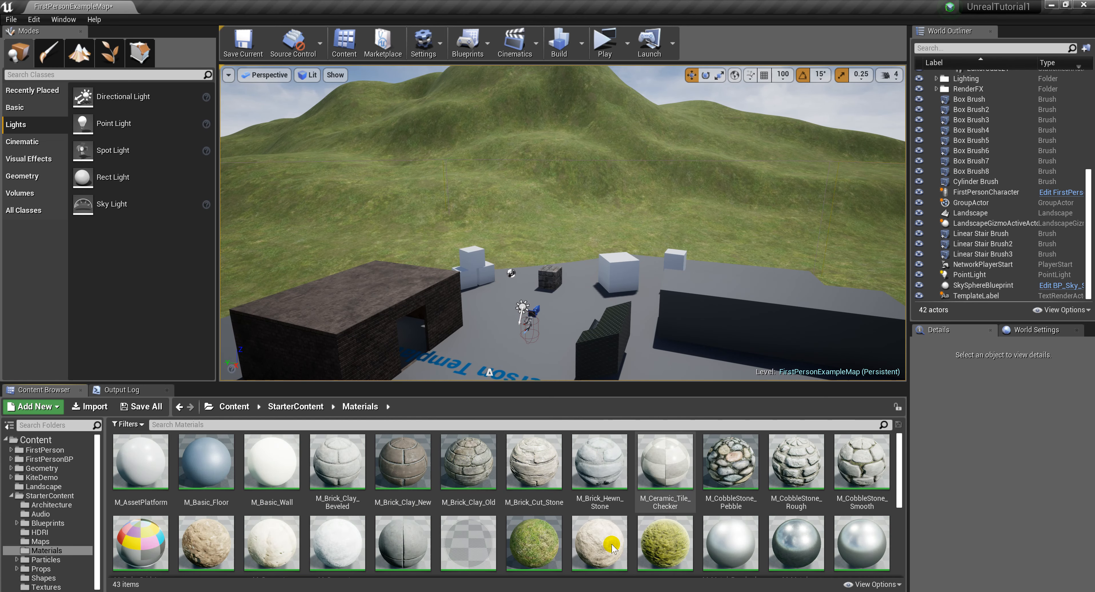
double_click(734, 469)
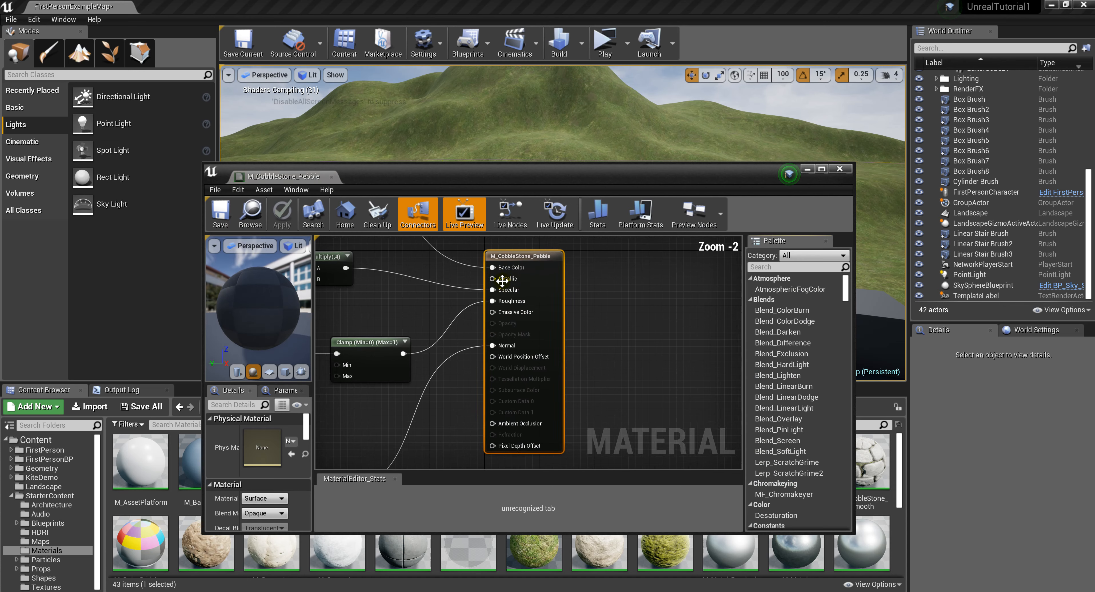
right_click_drag(594, 287, 647, 289)
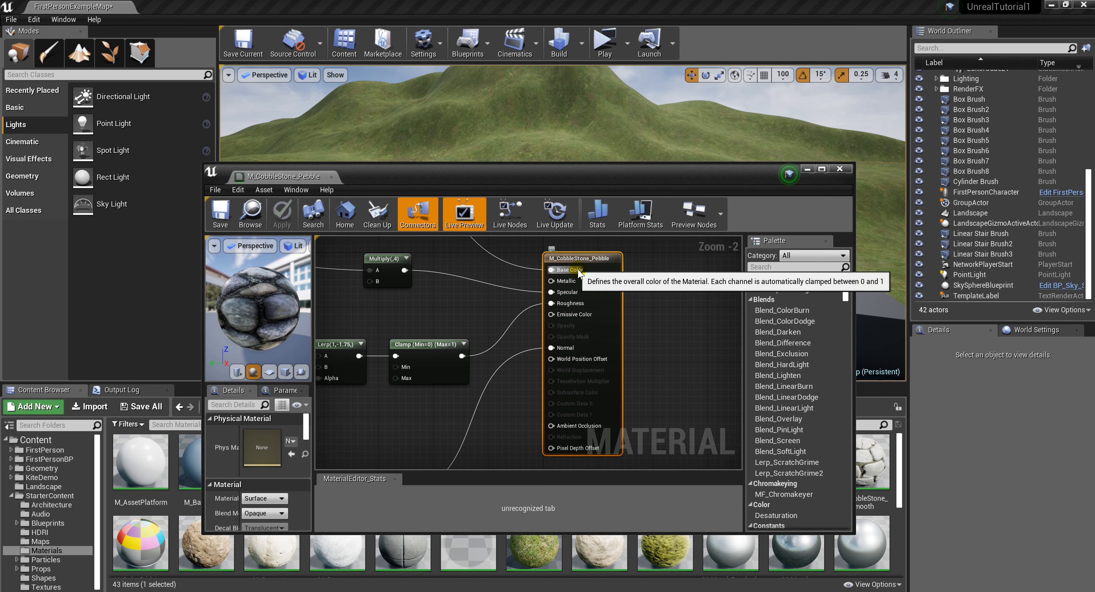
left_click(285, 371)
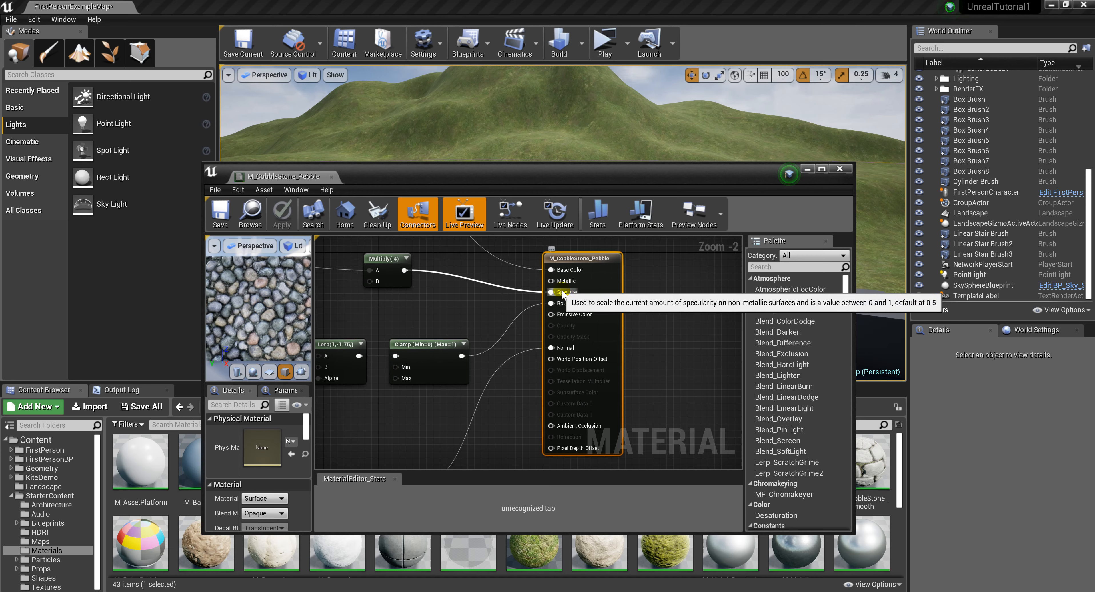
Examine how the Texture Sample and BumpOffset nodes feed the inputs of the M_CobbleStone_Pebble material
right_click_drag(325, 294, 586, 343)
scroll(591, 342, "down", 3)
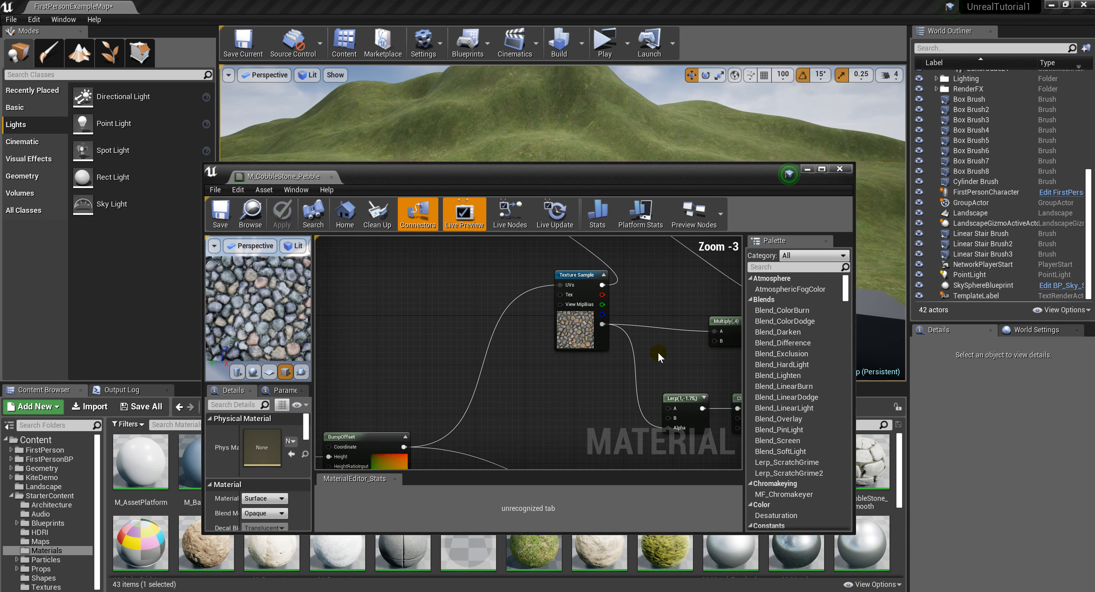
left_click(442, 380)
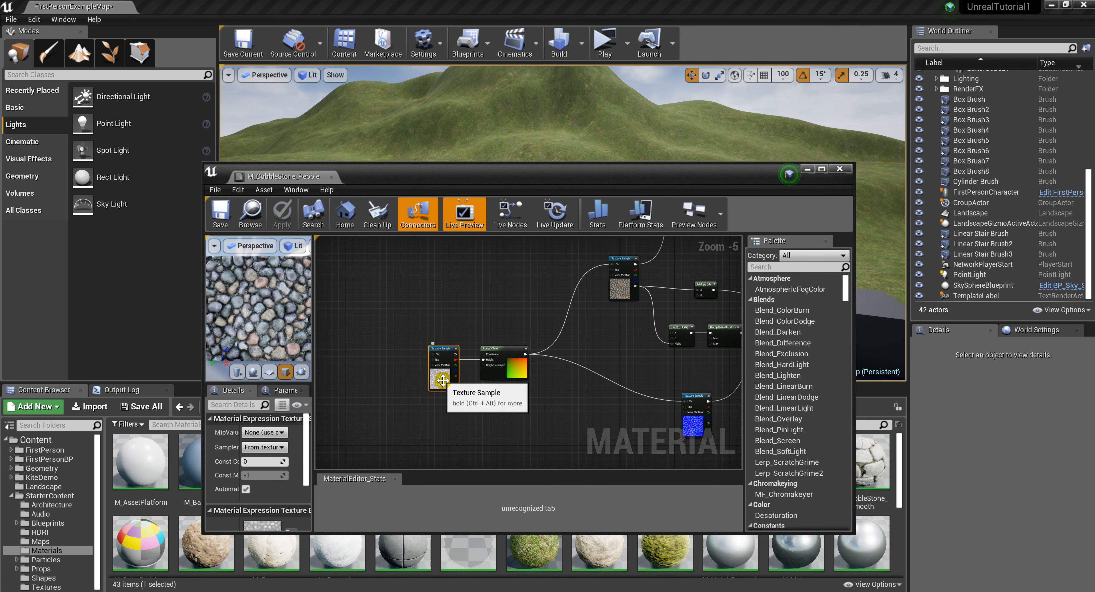
right_click_drag(605, 335, 365, 360)
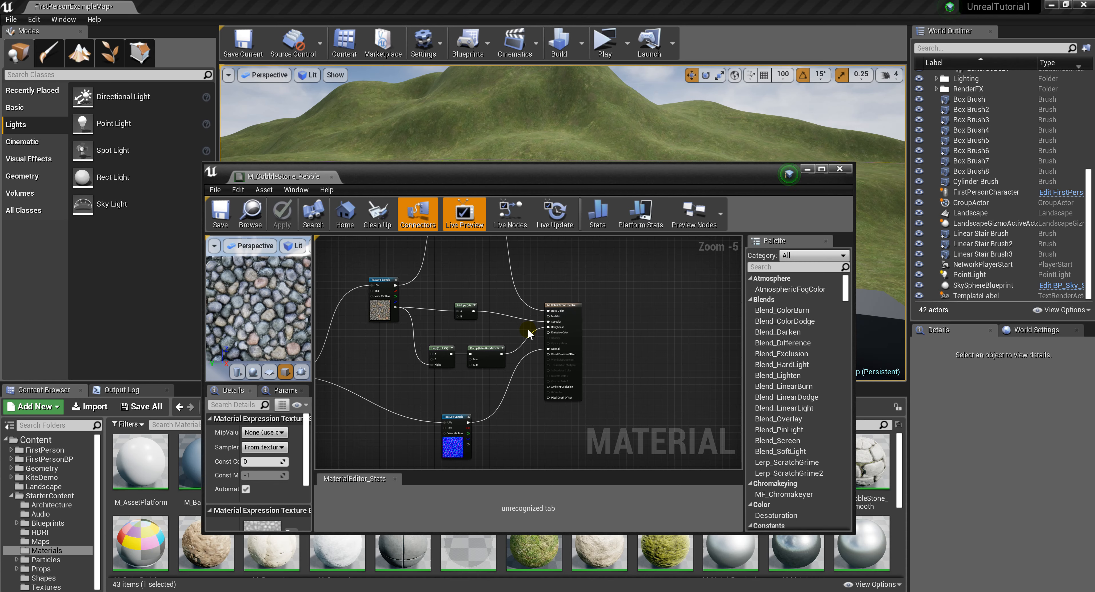
right_click_drag(510, 330, 528, 330)
left_click_drag(403, 283, 396, 296)
scroll(578, 325, "up", 1)
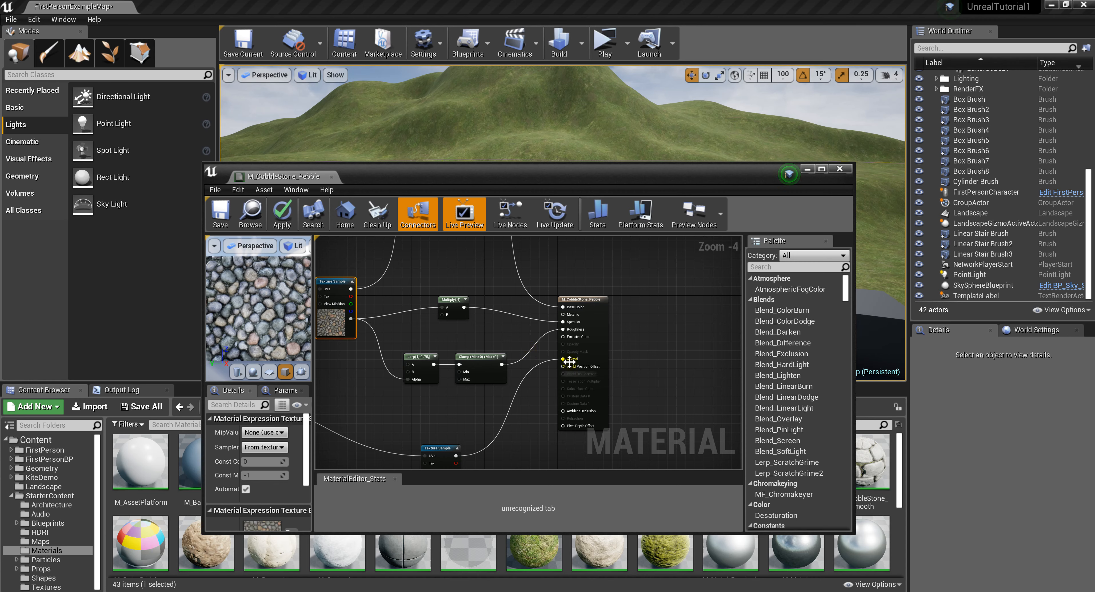
right_click_drag(405, 392, 731, 382)
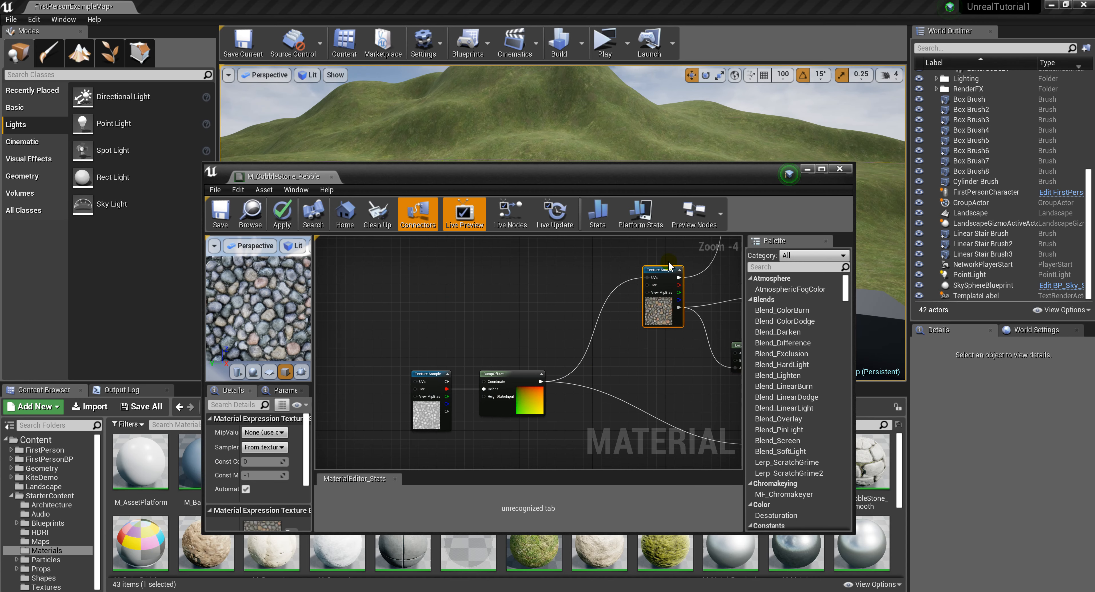
Close the M_CobbleStone_Pebble material and discard its unapplied changes
left_click(844, 170)
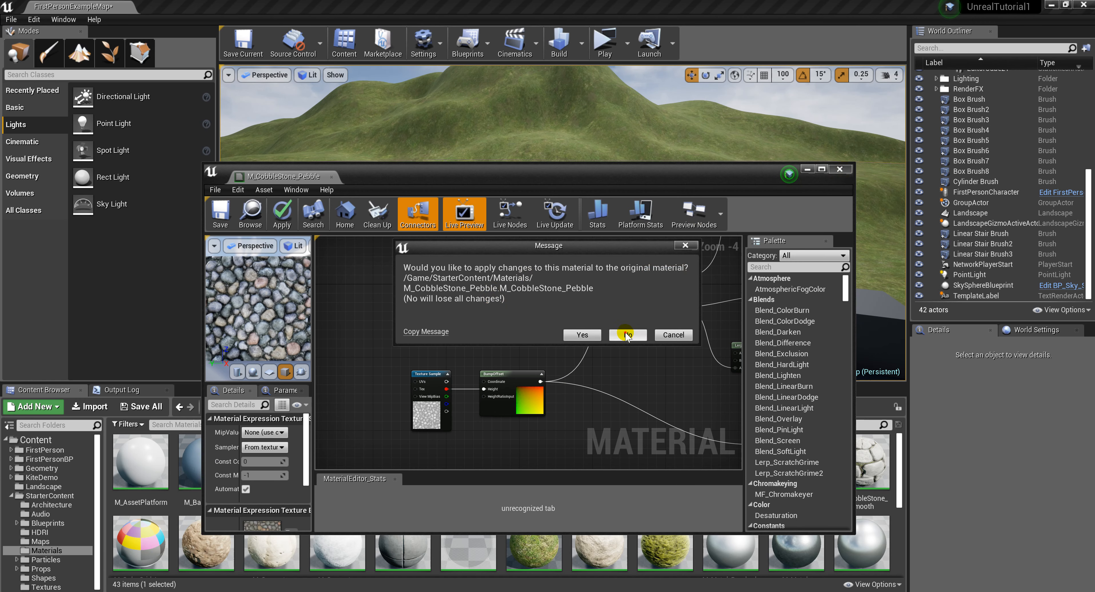
left_click(627, 335)
right_click_drag(565, 347, 565, 408)
right_click_drag(626, 296, 548, 231)
key("w")
Reopen M_CobbleStone_Pebble, widen its preview area, inspect the material on the sphere and close it again
double_click(731, 461)
left_click_drag(279, 297, 470, 315)
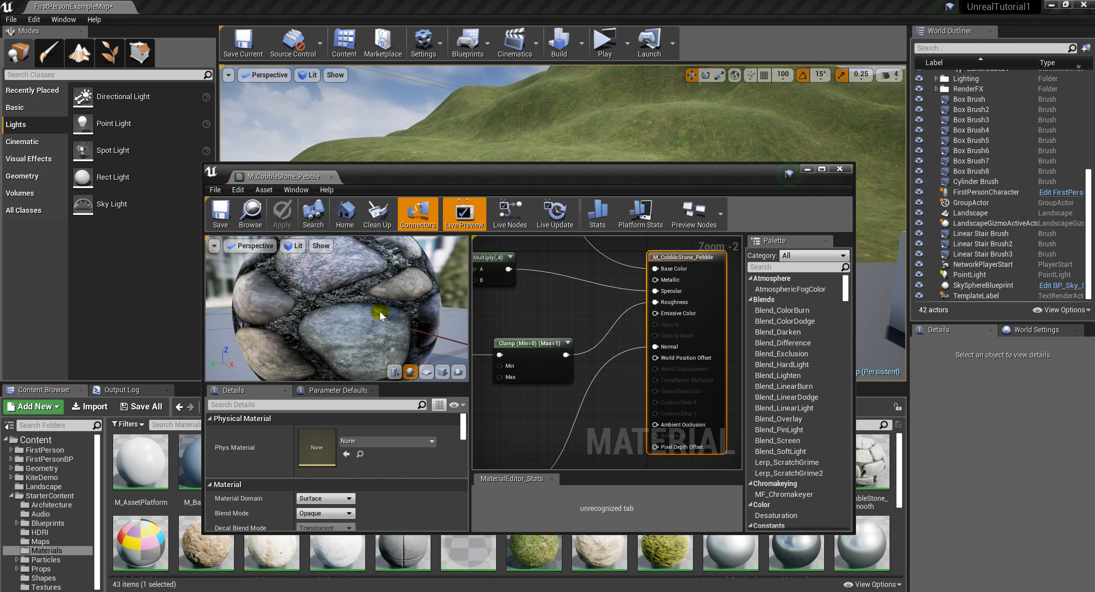
scroll(370, 315, "down", 3)
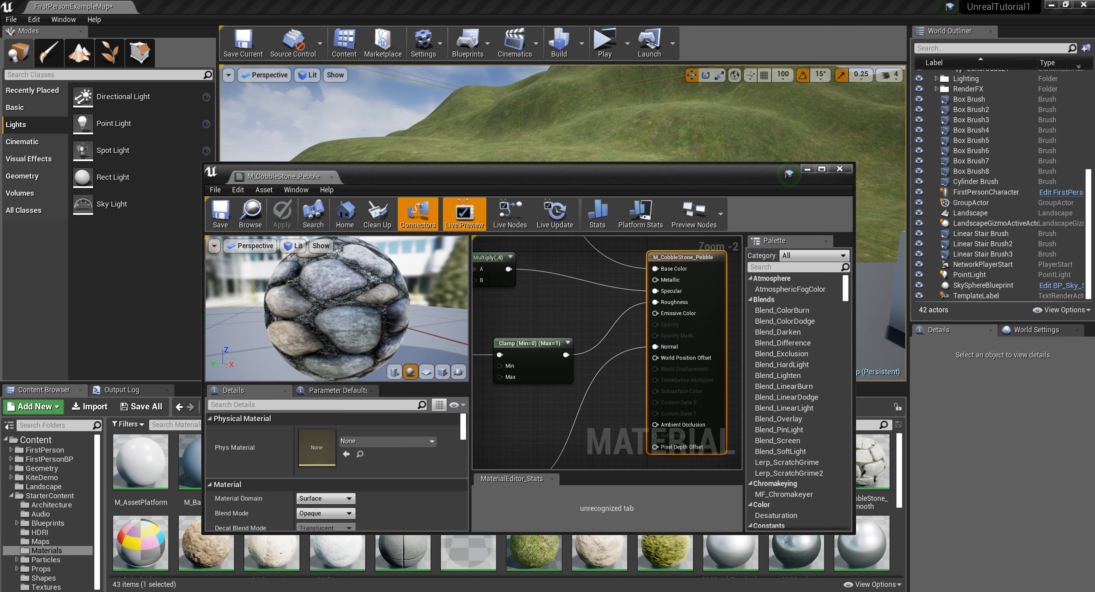
left_click_drag(342, 314, 366, 307)
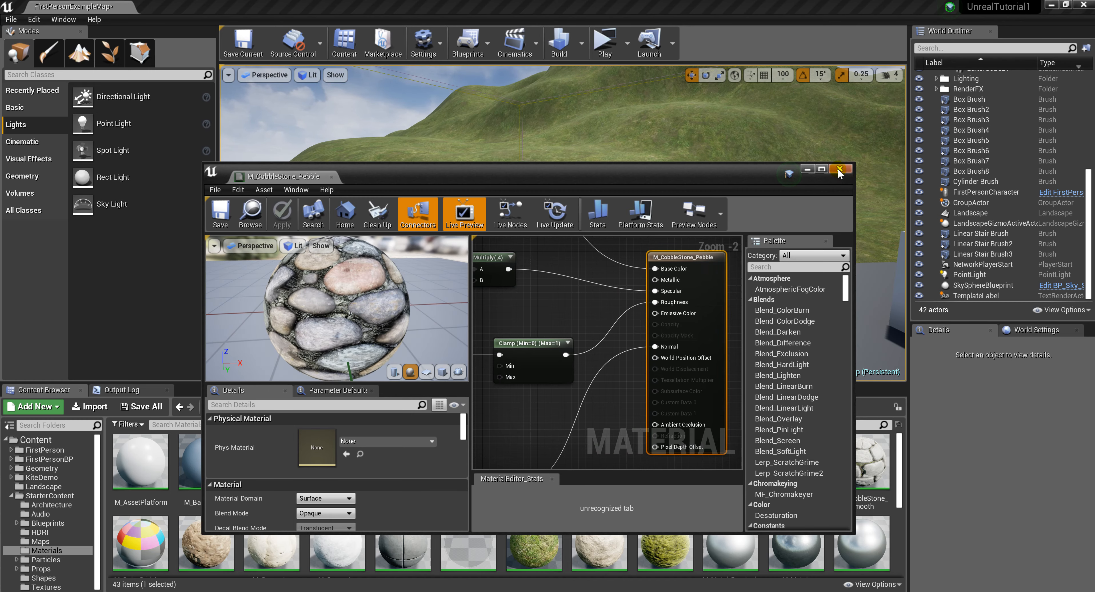
left_click(839, 170)
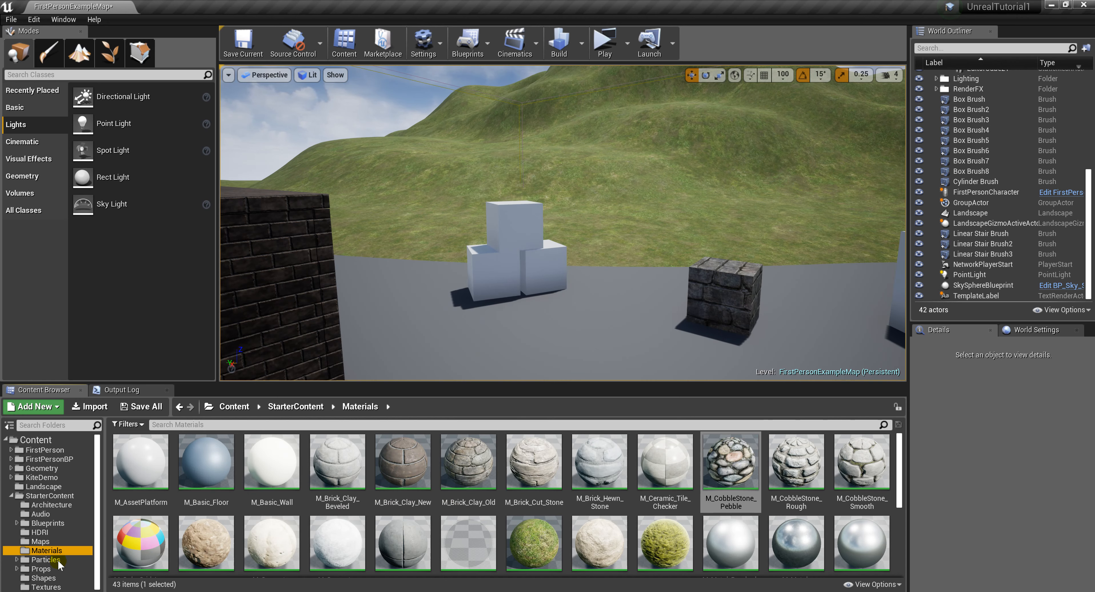
Copy the T_Ground_Grass_D and T_Ground_Grass_N textures from StarterContent's Textures folder into the Landscape folder
left_click(46, 587)
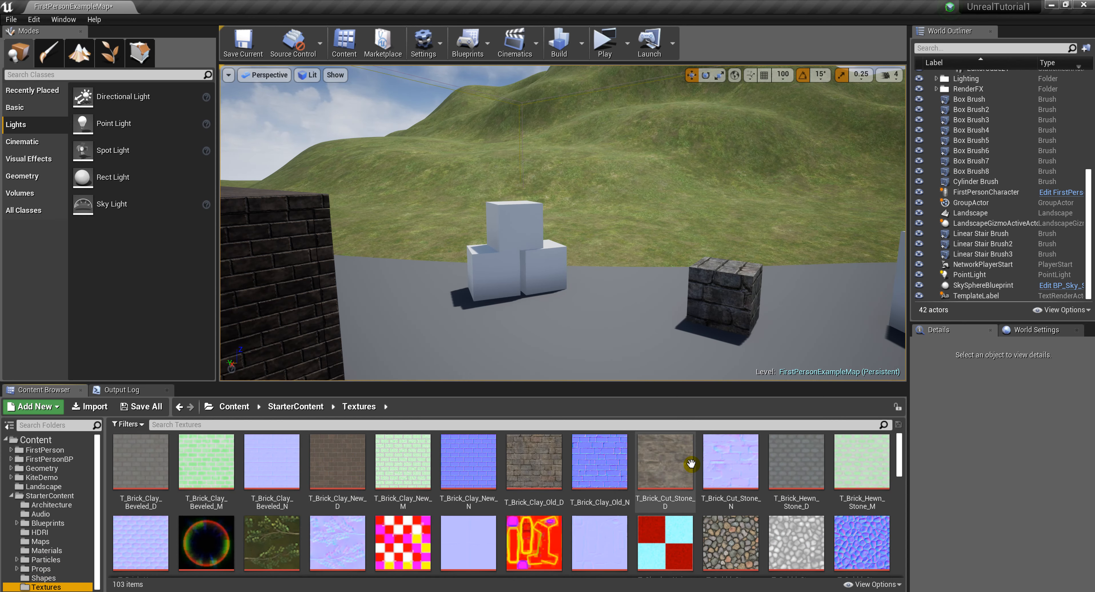
left_click_drag(688, 382, 688, 370)
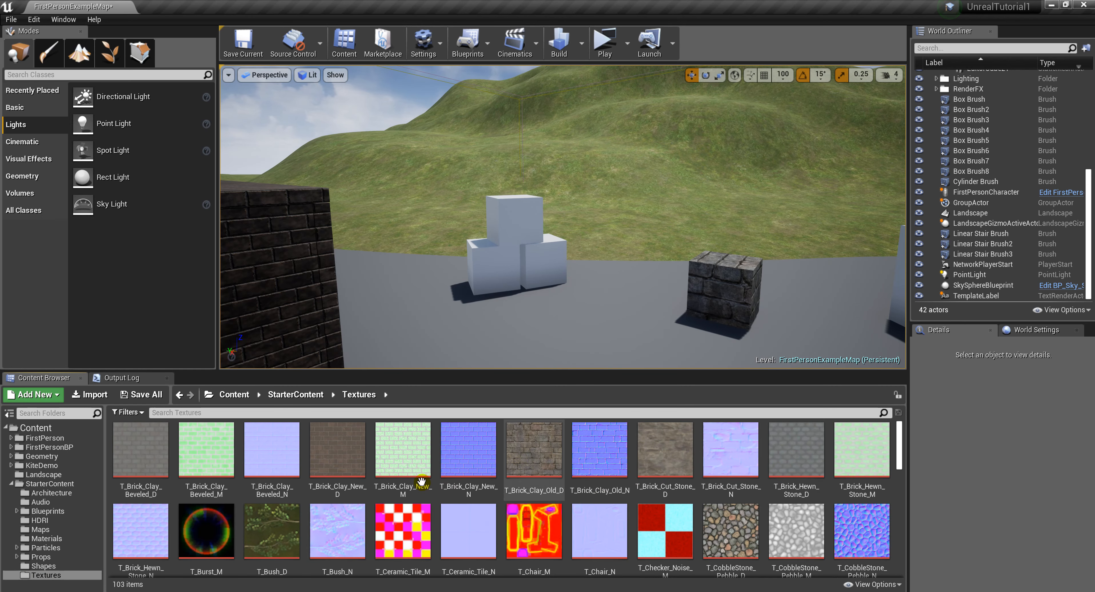
scroll(712, 499, "down", 2)
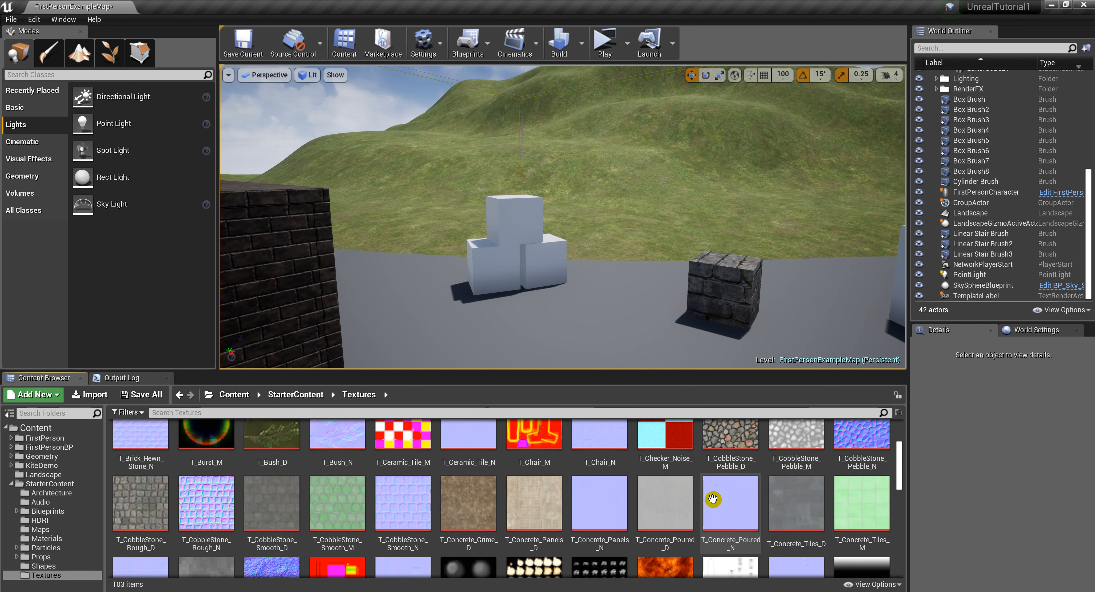
scroll(531, 482, "down", 2)
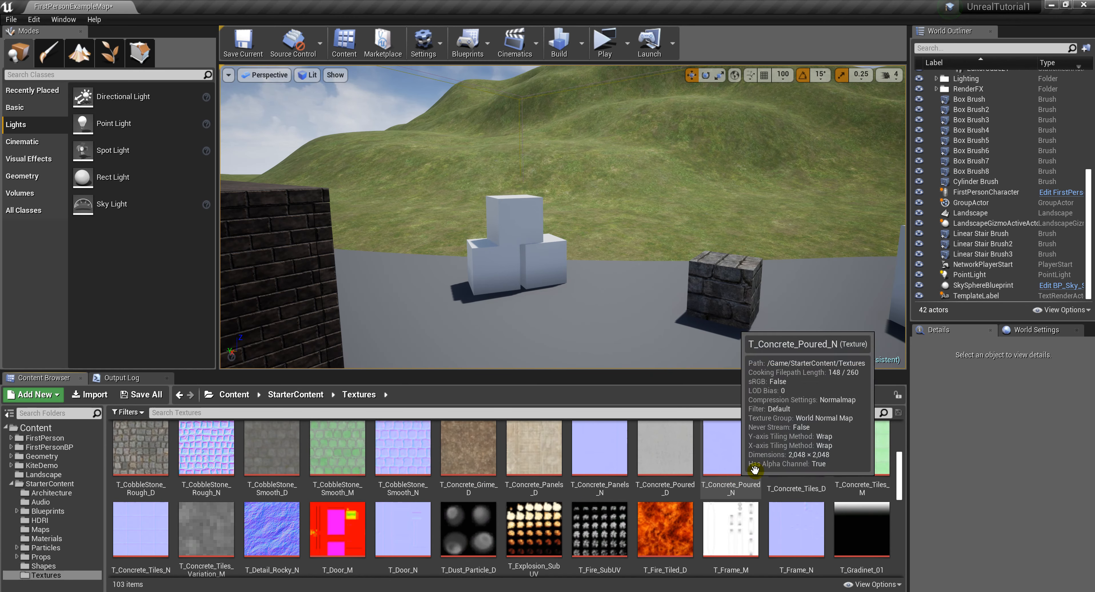
scroll(774, 482, "down", 3)
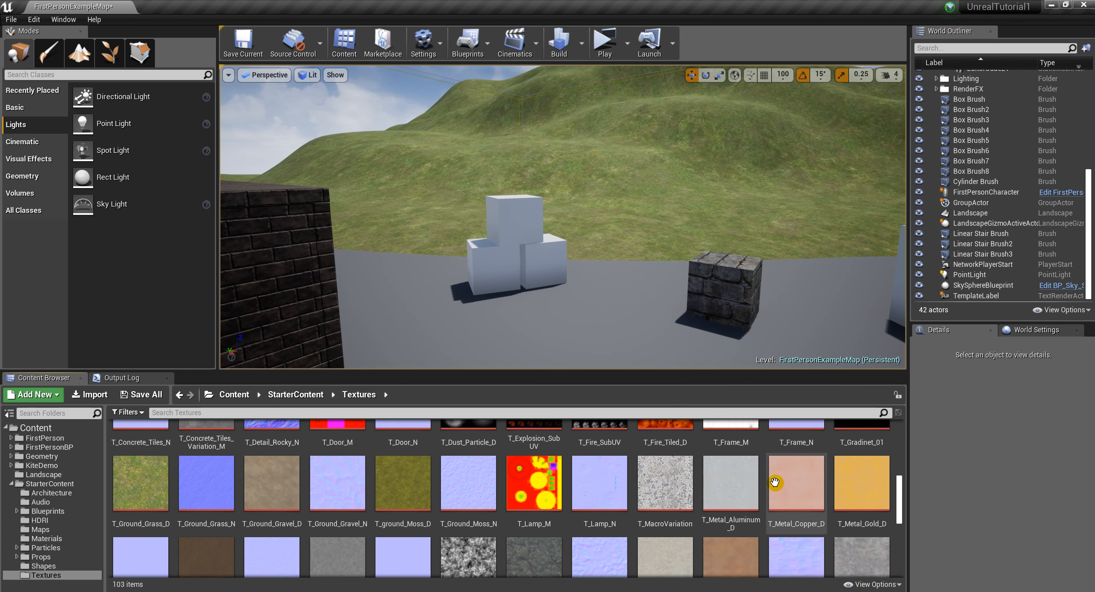
scroll(775, 482, "down", 1)
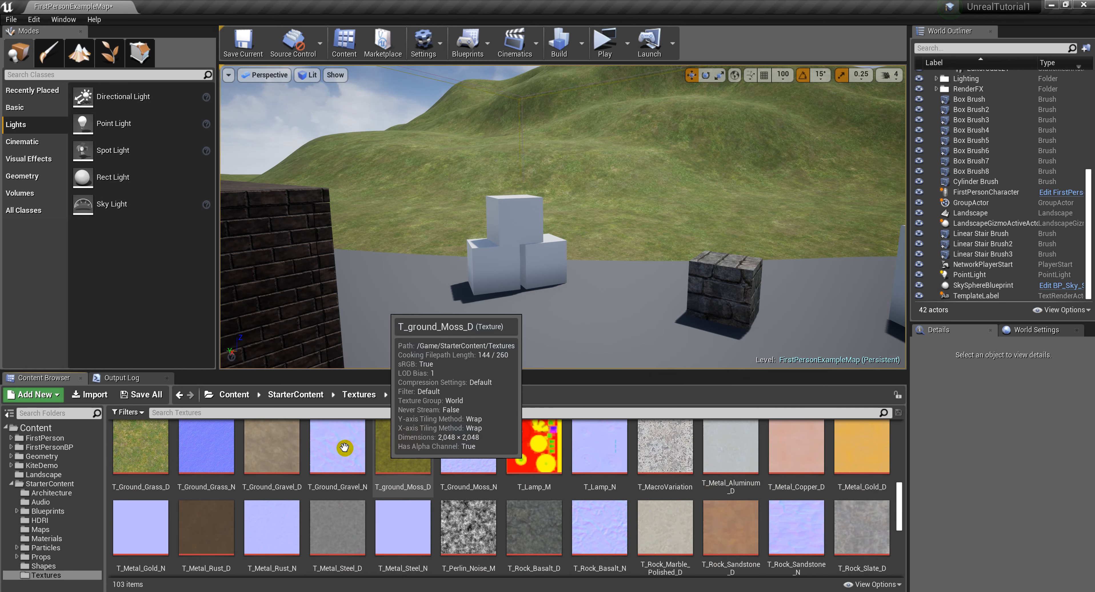
scroll(153, 451, "up", 1)
left_click(161, 456)
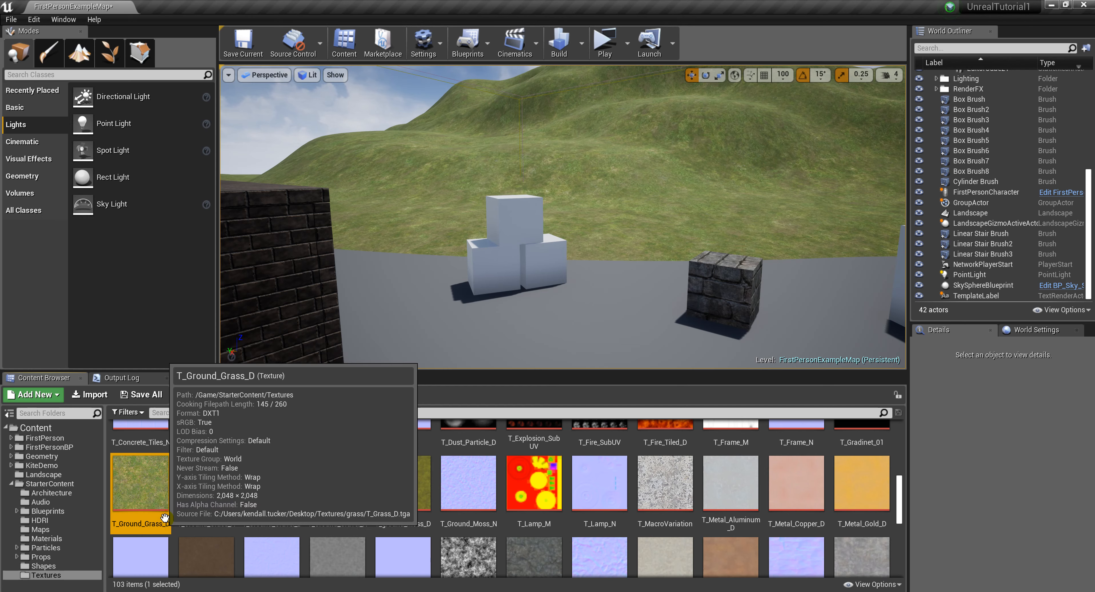
left_click(212, 476, "ctrl")
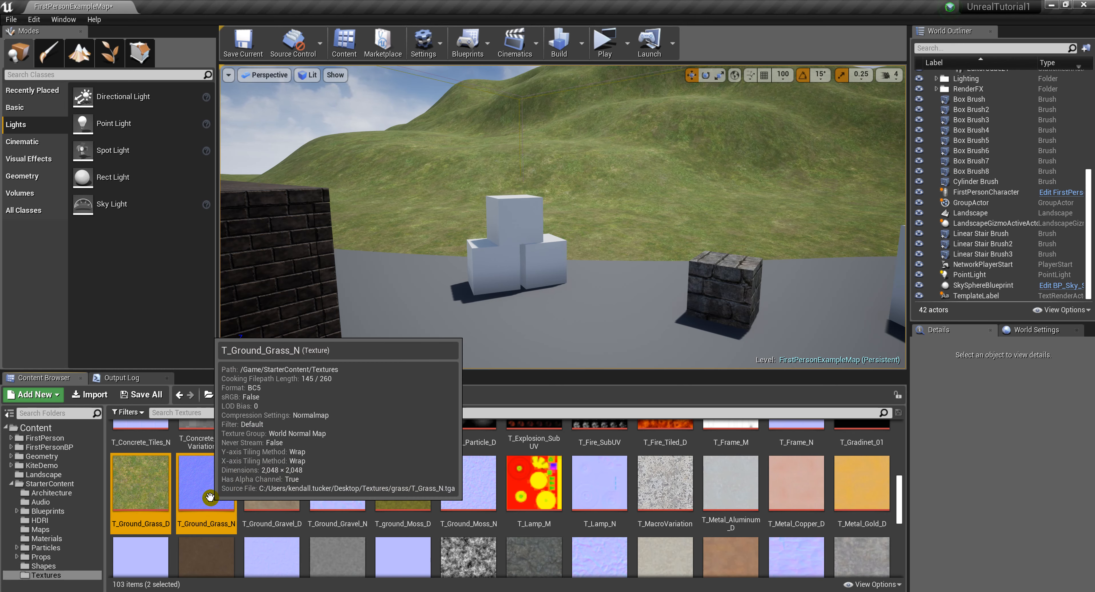
left_click_drag(210, 487, 57, 480)
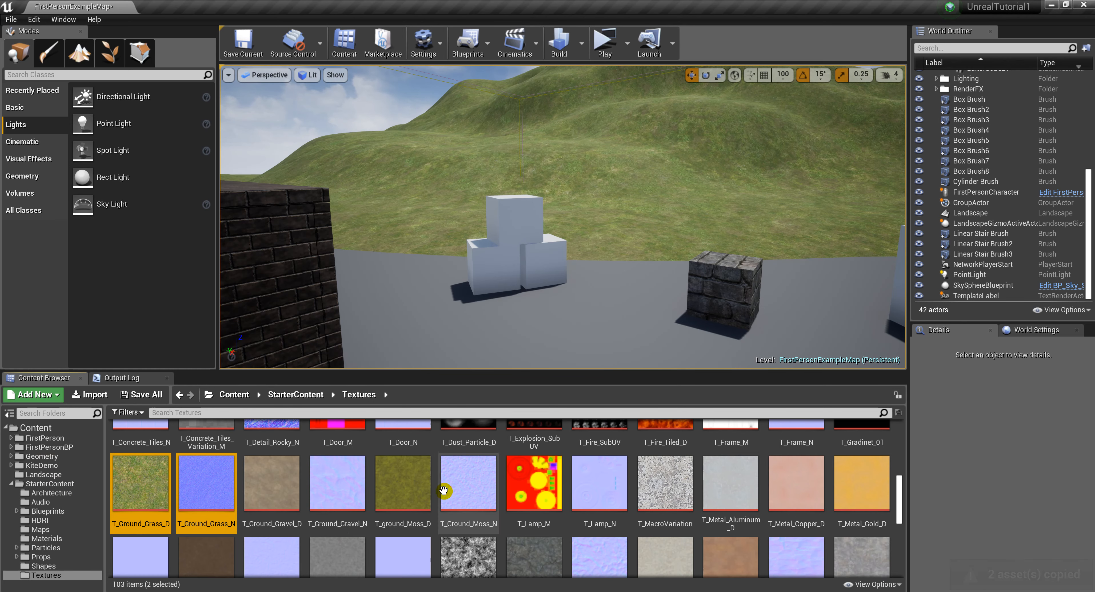
left_click(285, 469)
left_click(336, 479, "ctrl")
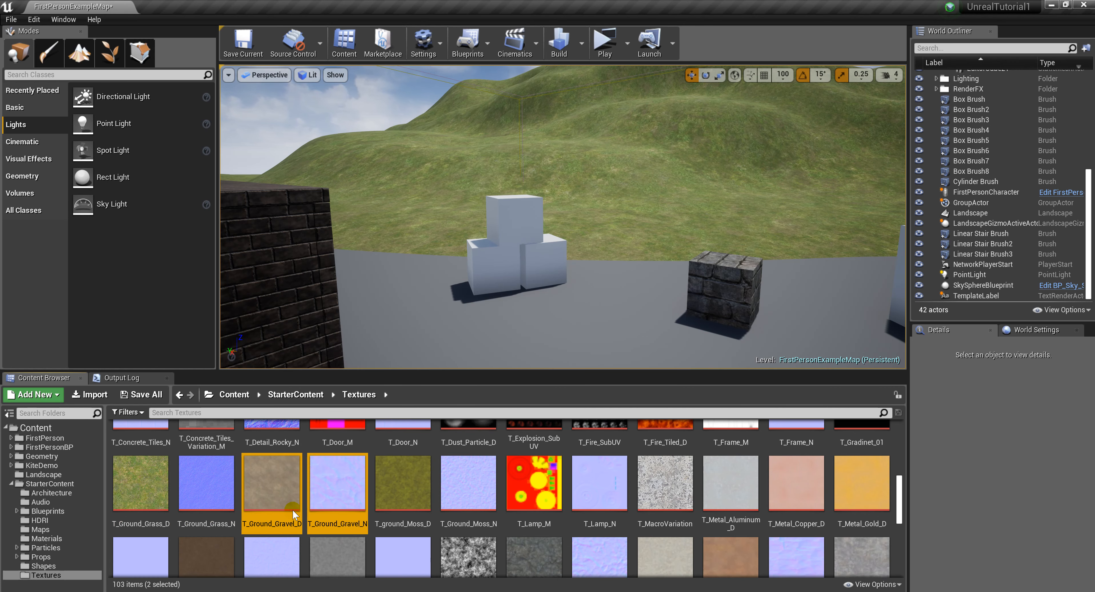
left_click_drag(338, 478, 54, 475)
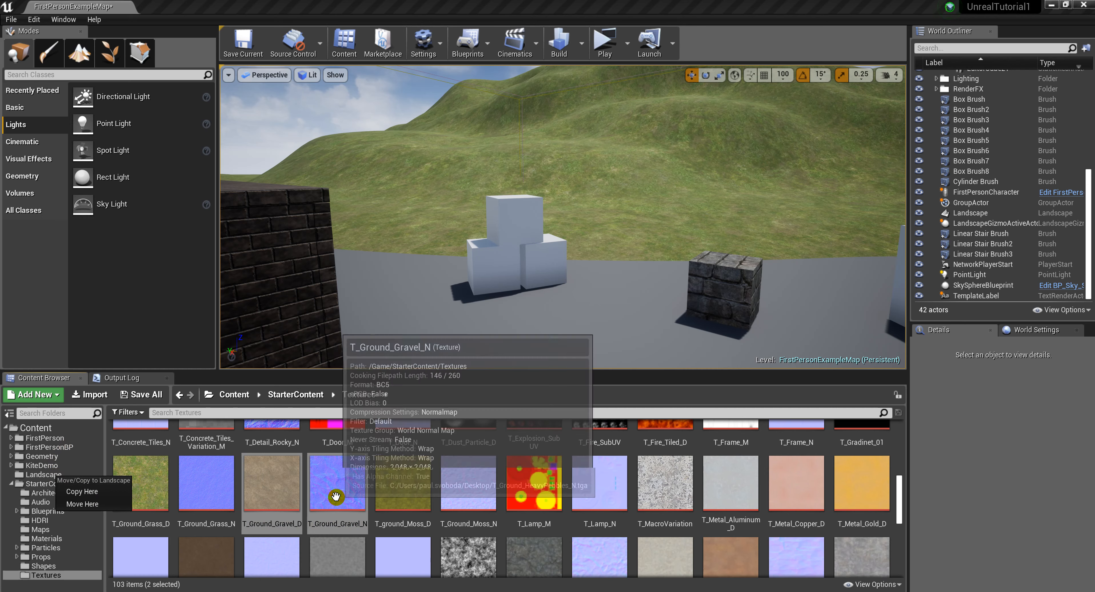
scroll(590, 511, "down", 4)
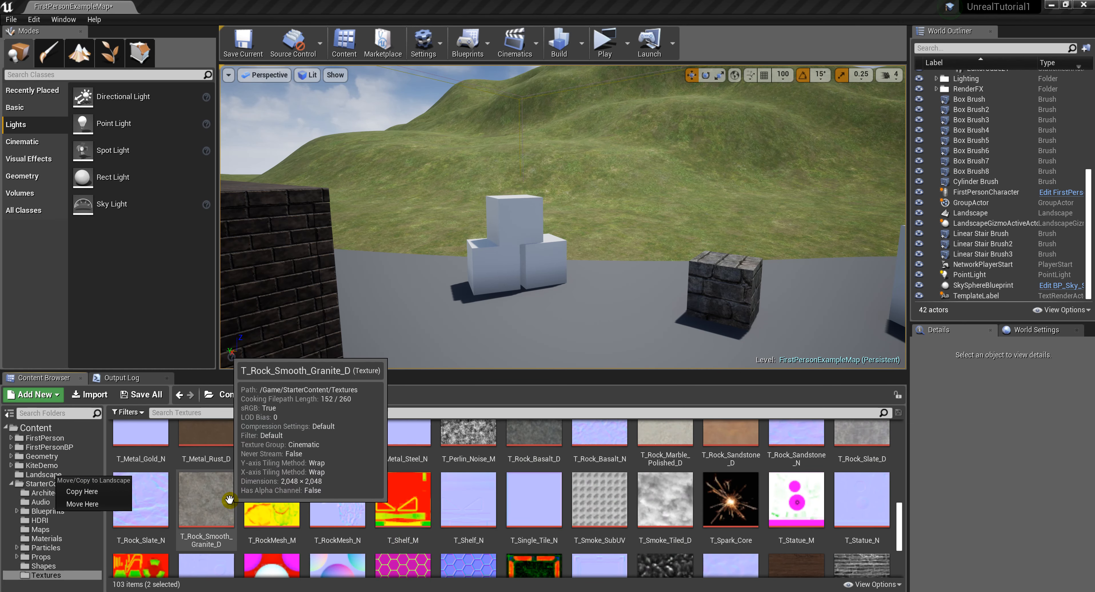
left_click(215, 500)
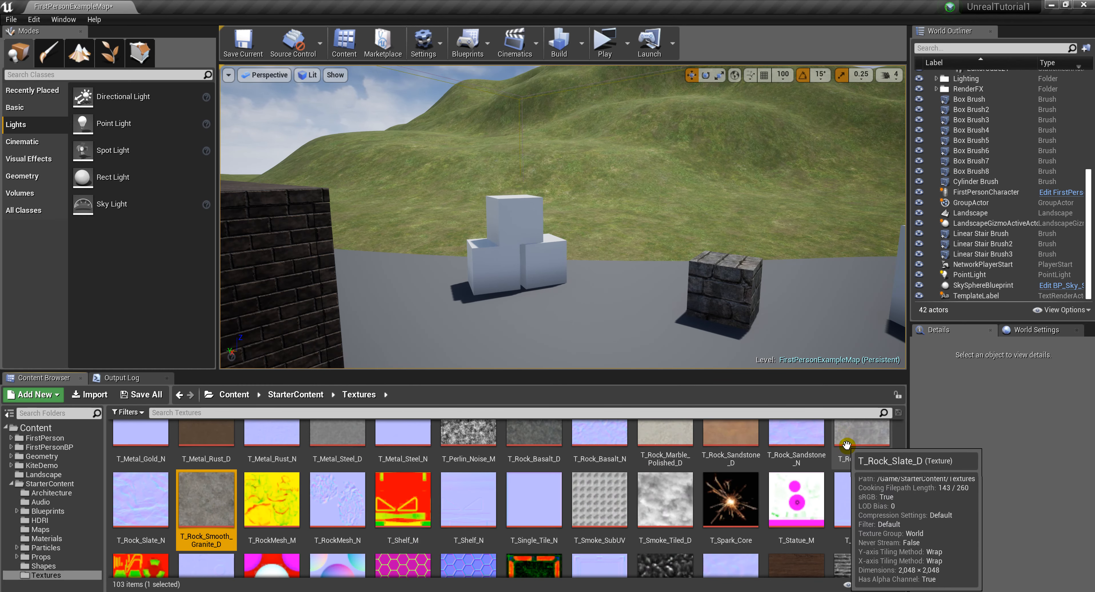
Copy the T_Rock_Basalt_D and T_Rock_Basalt_N textures into the Landscape folder and open that folder
scroll(835, 451, "down", 3)
scroll(840, 469, "up", 5)
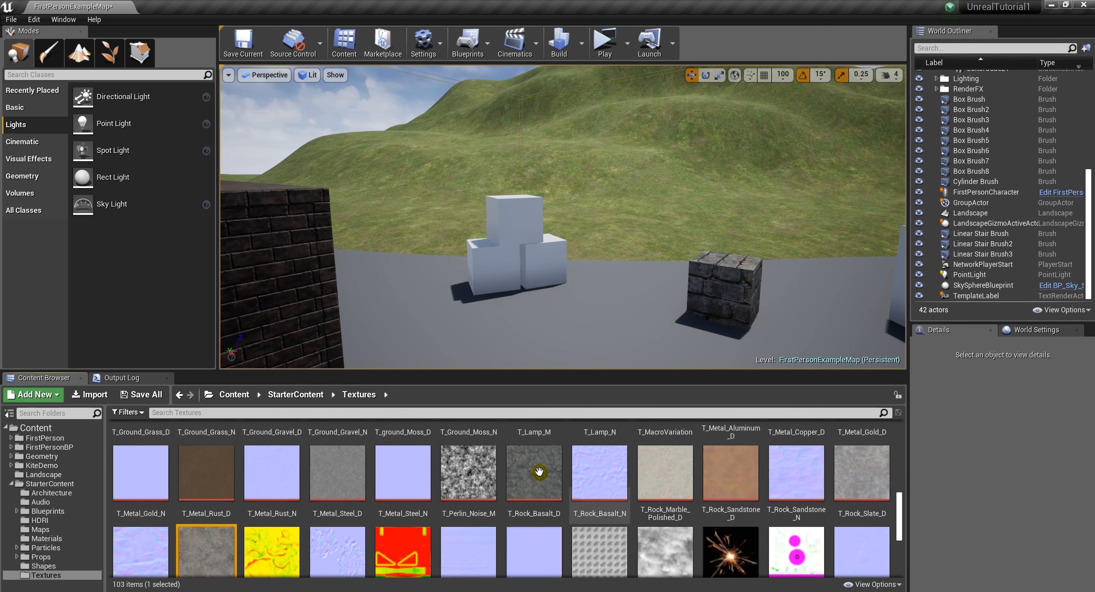
left_click(539, 471)
left_click(606, 463, "ctrl")
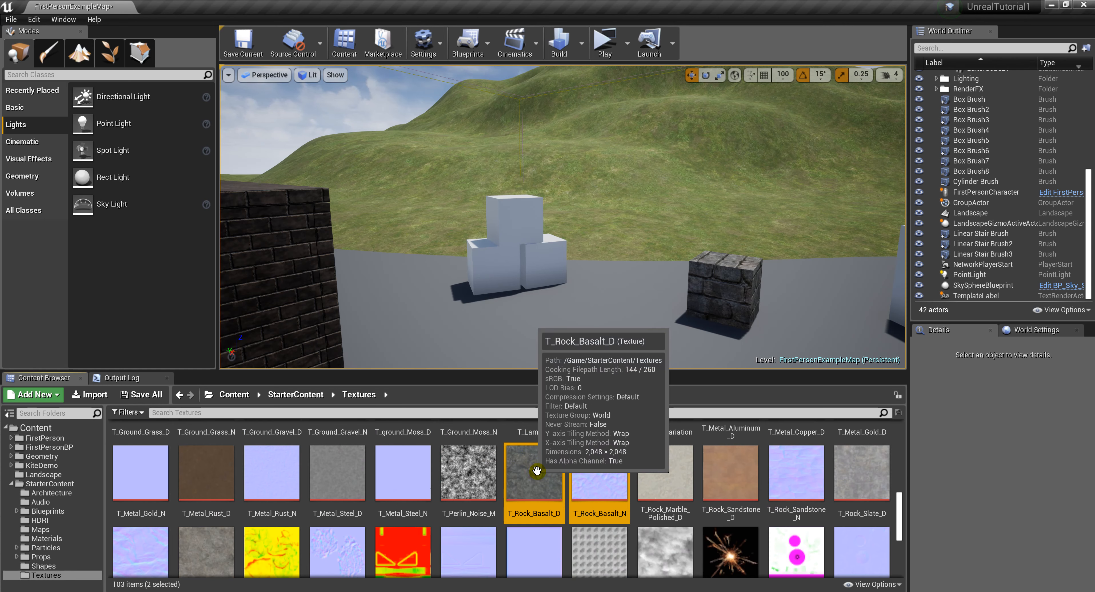
left_click_drag(535, 470, 65, 482)
left_click(88, 493)
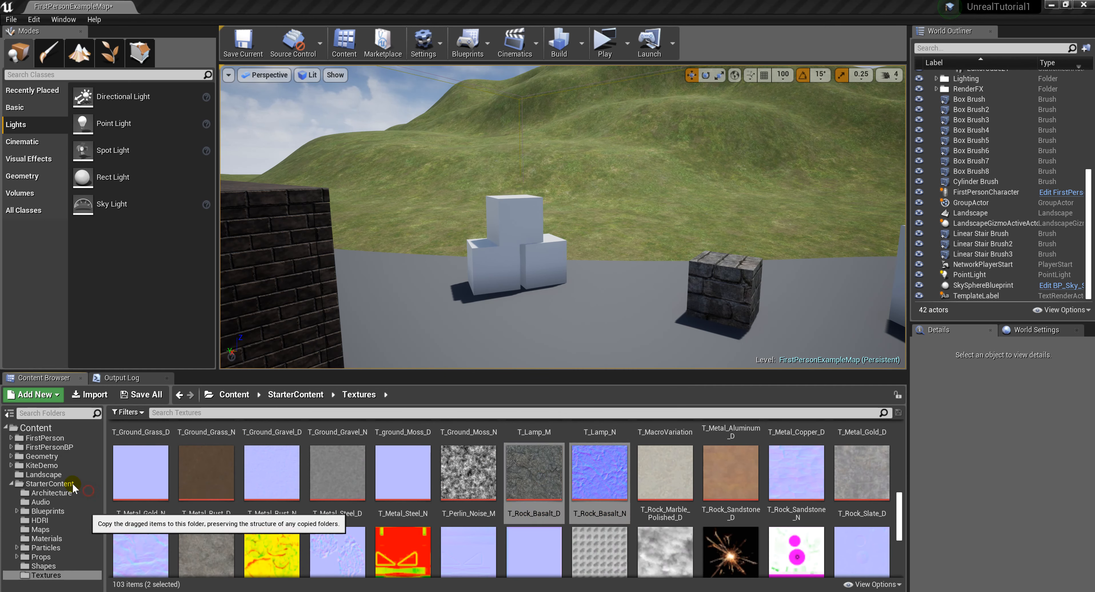
left_click(54, 476)
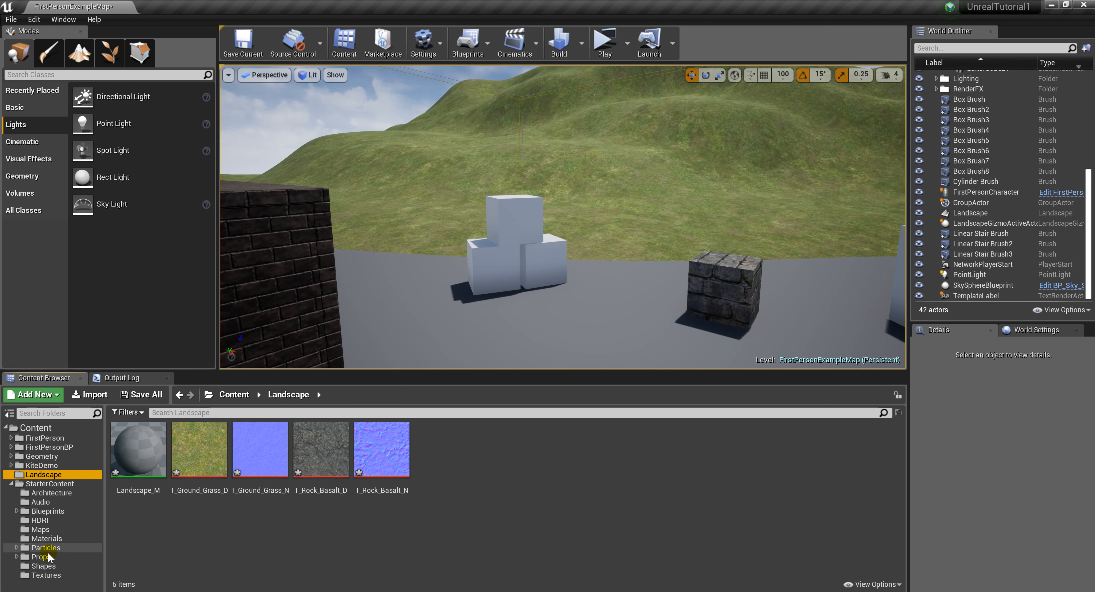
Copy T_CobbleStone_Rough_D and T_CobbleStone_Rough_N from StarterContent's Textures folder into the Landscape folder and show its contents
left_click(46, 575)
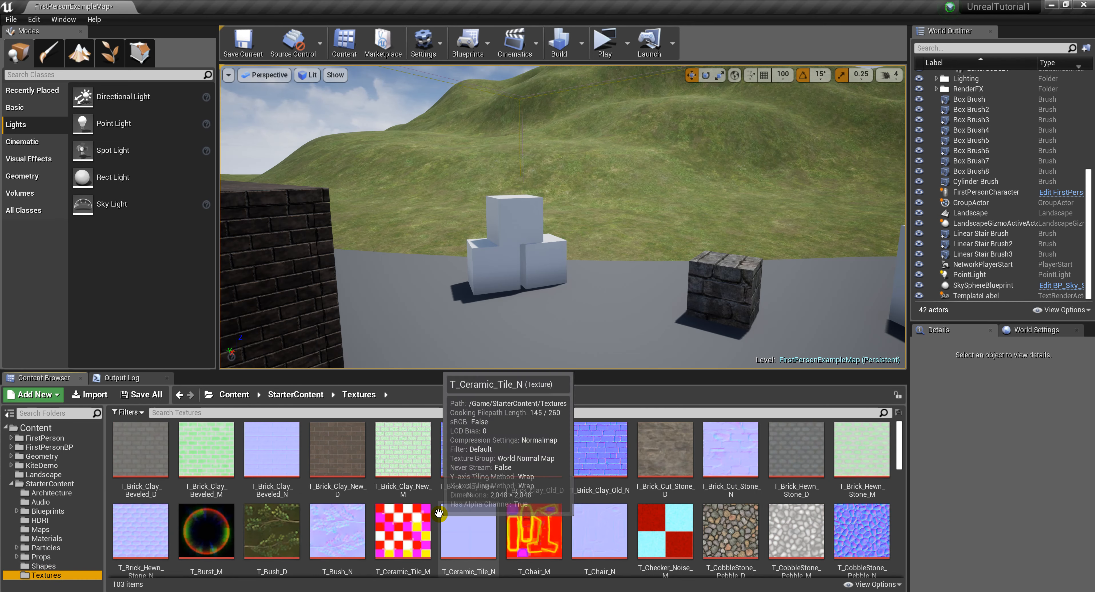
scroll(639, 516, "down", 3)
scroll(635, 514, "down", 2)
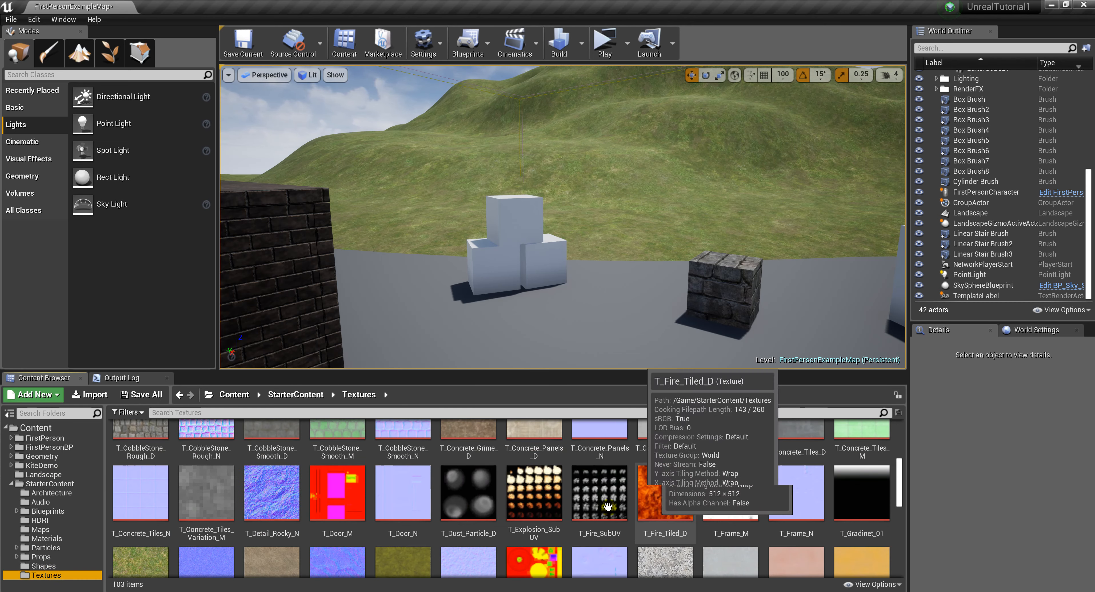
scroll(595, 506, "up", 2)
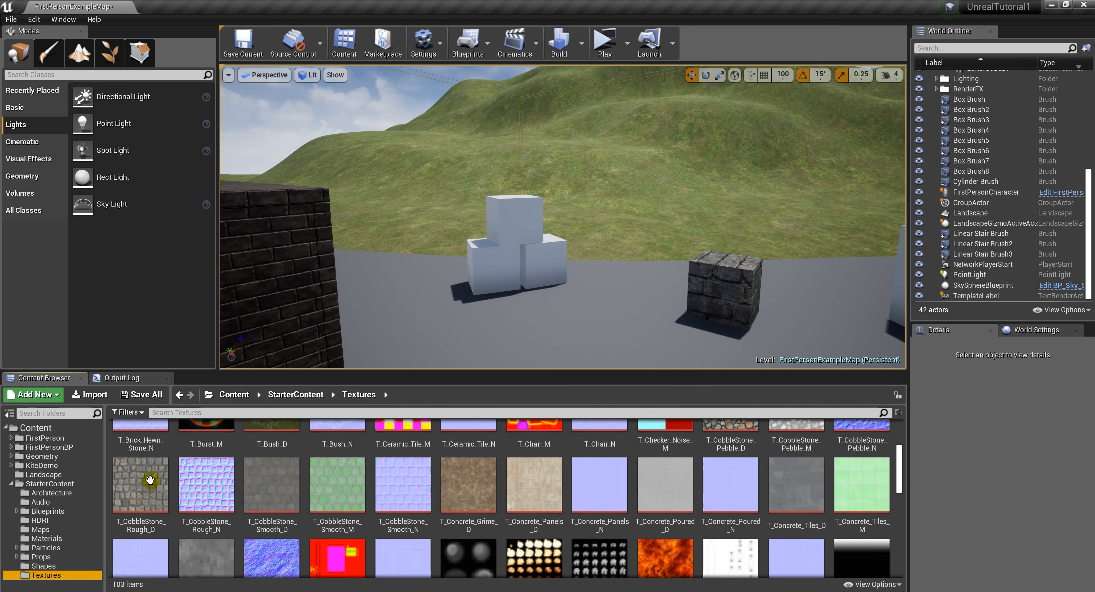
left_click(140, 489)
left_click(216, 496, "ctrl")
left_click_drag(216, 495, 37, 483)
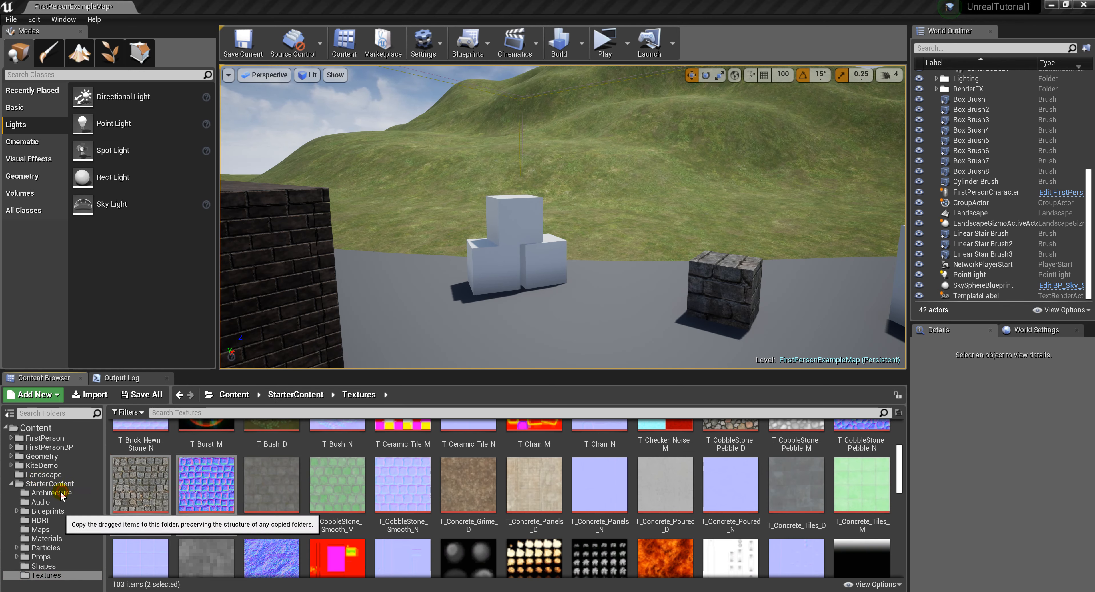
left_click(62, 494)
left_click(47, 474)
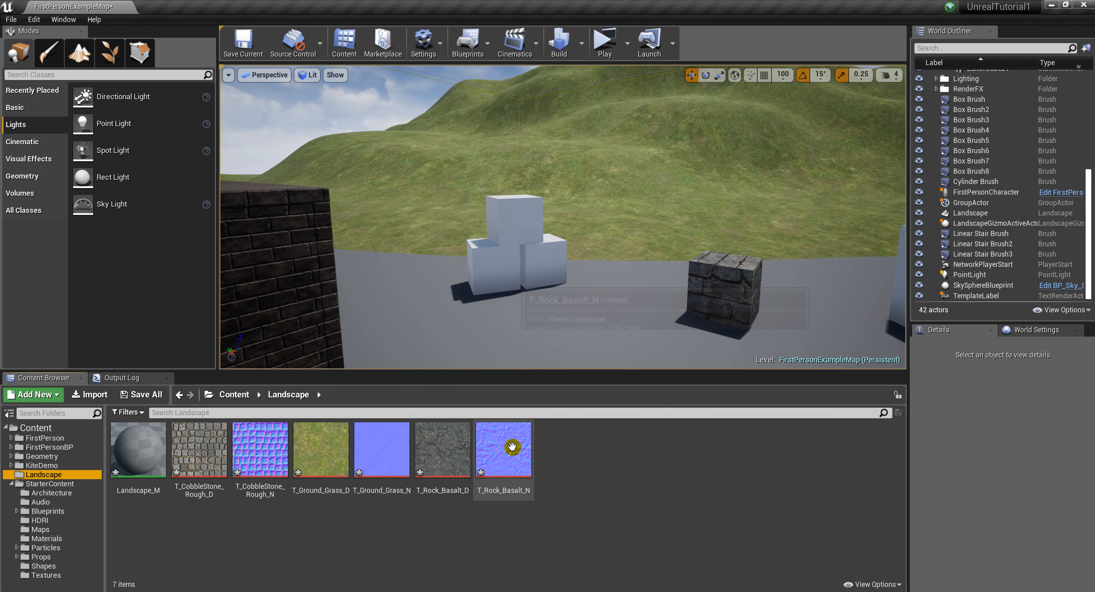
Open the Landscape_M material and position its editor so the Landscape folder's textures stay accessible, with free graph space beside the material node
left_click(142, 464)
double_click(142, 464)
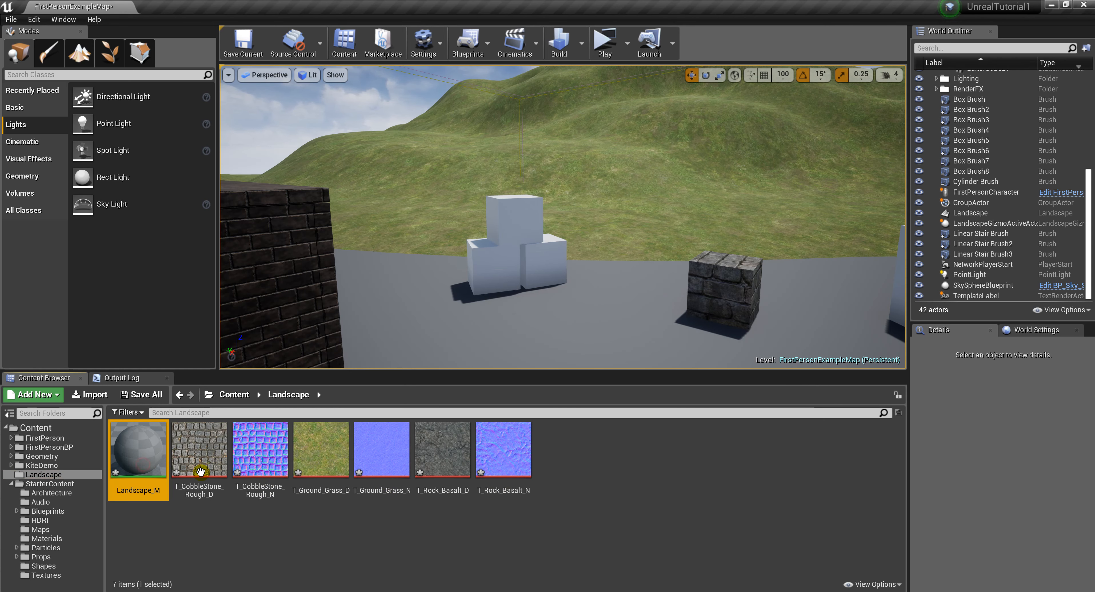
left_click_drag(537, 182, 613, 72)
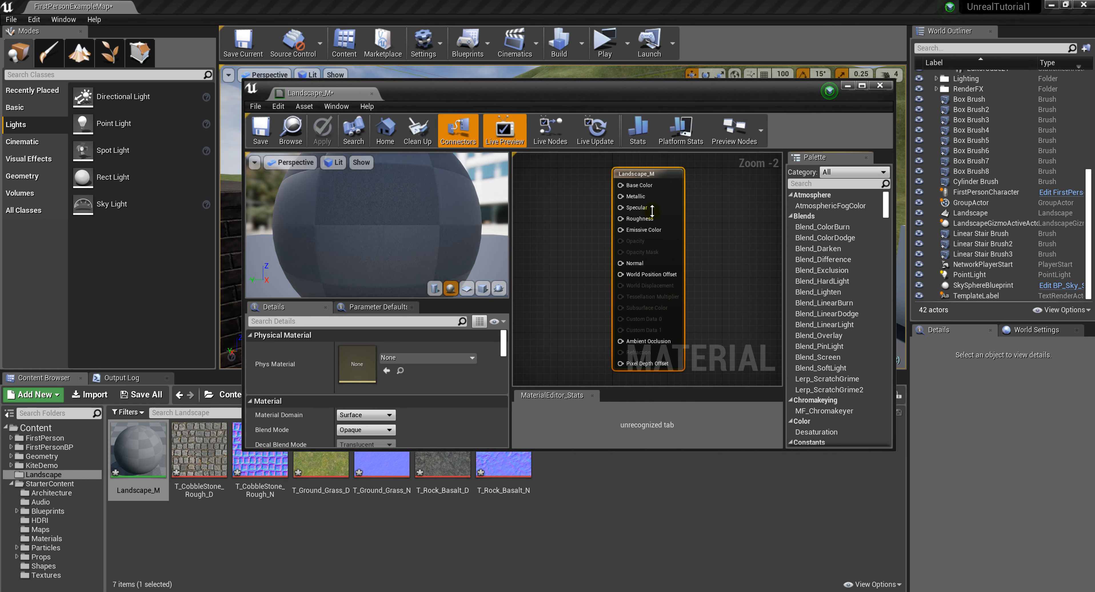
scroll(644, 316, "down", 3)
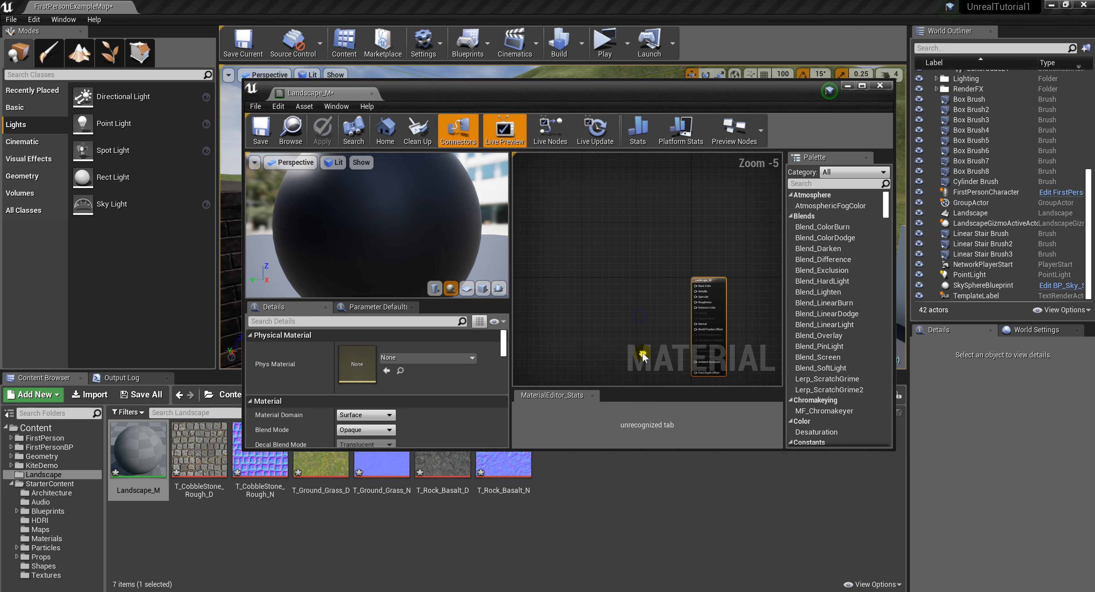
right_click_drag(647, 324, 660, 314)
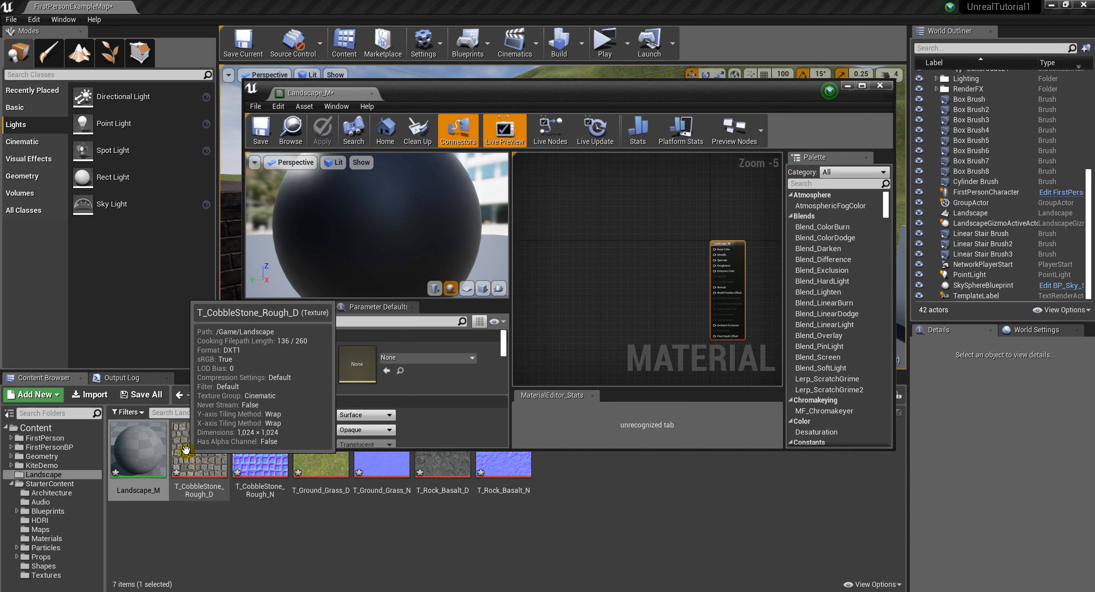
left_click(593, 540)
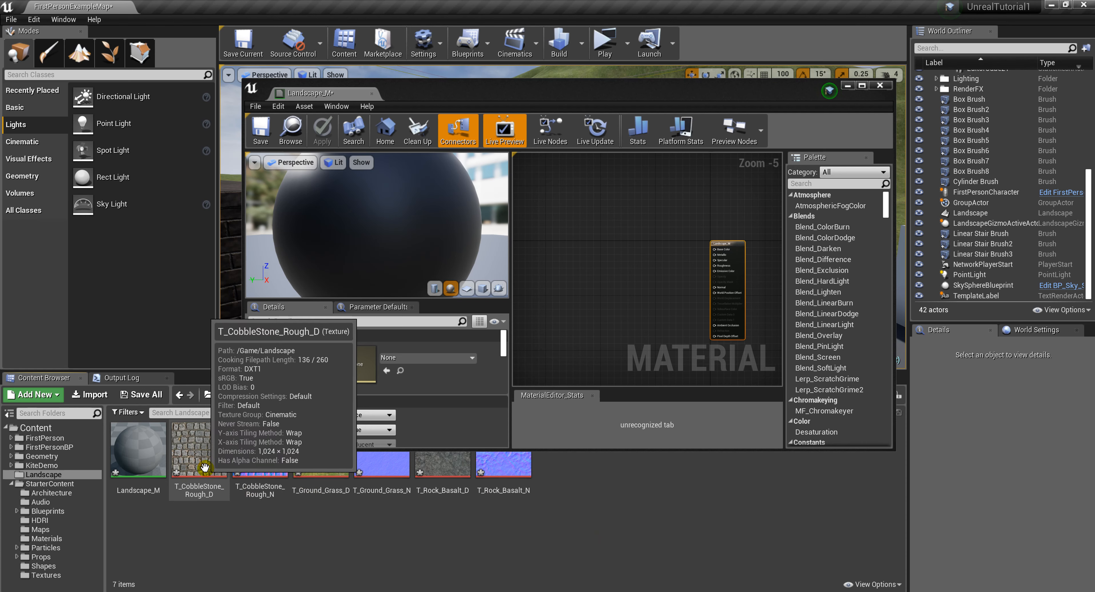
Add Texture Sample nodes for T_CobbleStone_Rough_D, T_Ground_Grass_D and T_Rock_Basalt_D to the Landscape_M graph, stacked in a column
left_click_drag(199, 461, 580, 200)
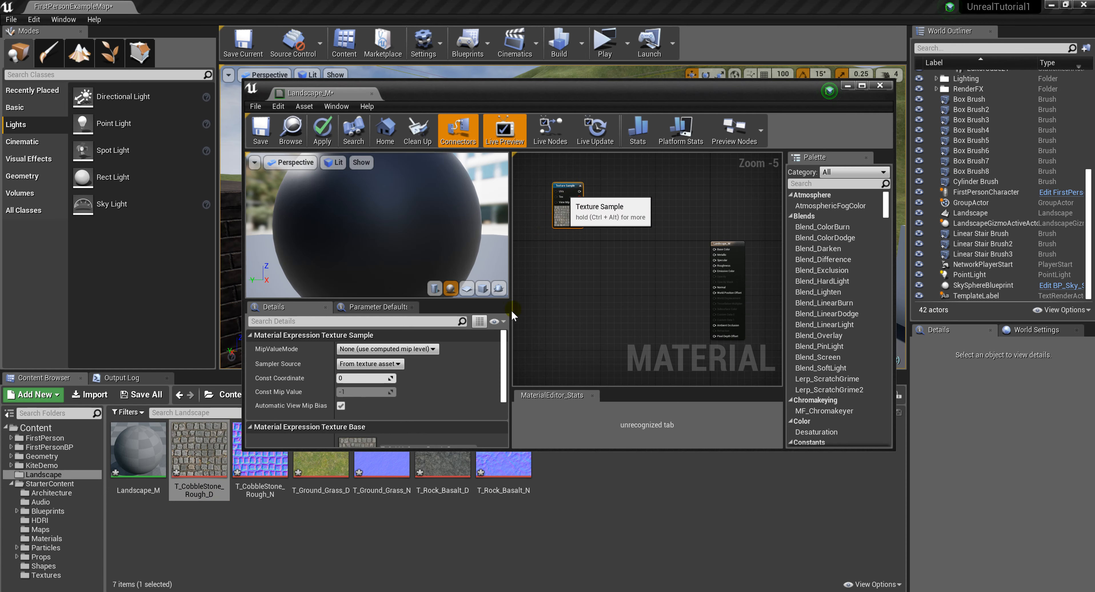
left_click_drag(319, 469, 569, 236)
left_click(442, 472)
left_click_drag(442, 472, 565, 286)
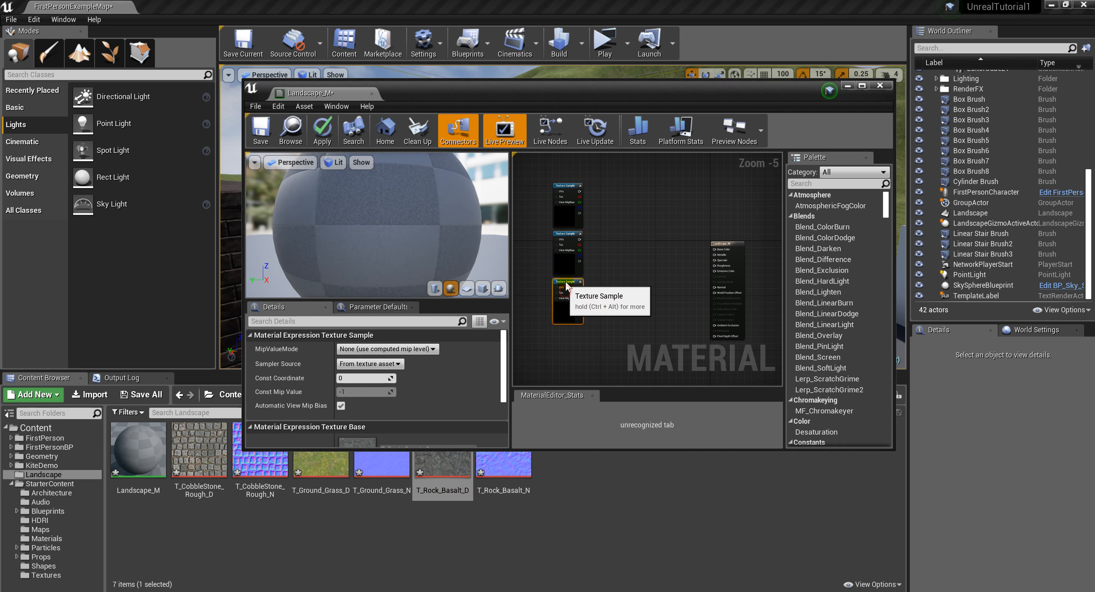
right_click_drag(630, 332, 637, 251)
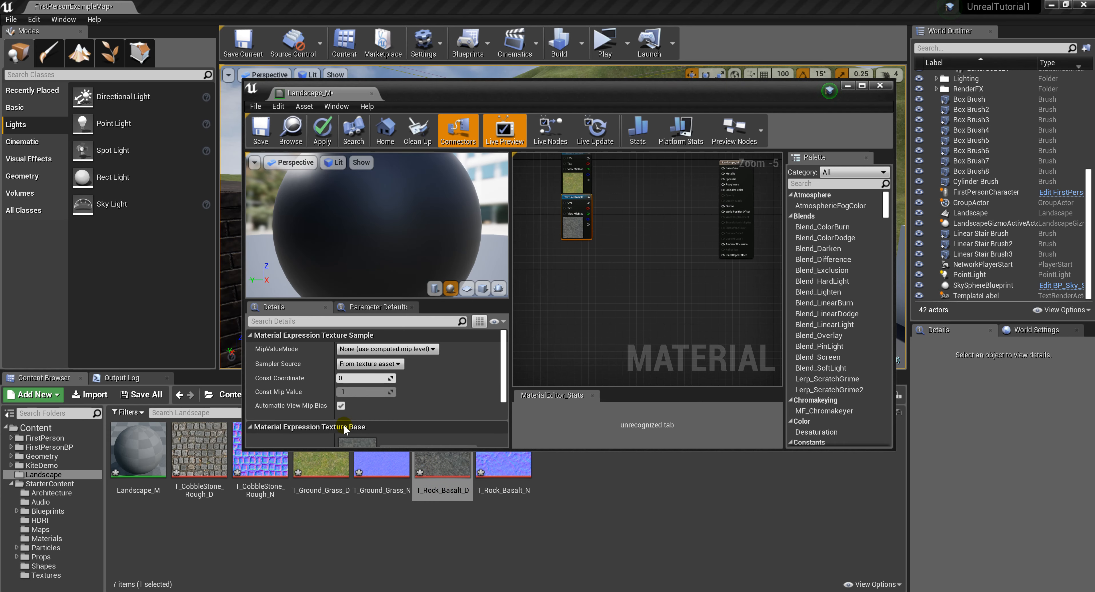
Add Texture Sample nodes for T_CobbleStone_Rough_N, T_Ground_Grass_N and T_Rock_Basalt_N, stacked in a column below the diffuse samples
left_click_drag(261, 465, 577, 275)
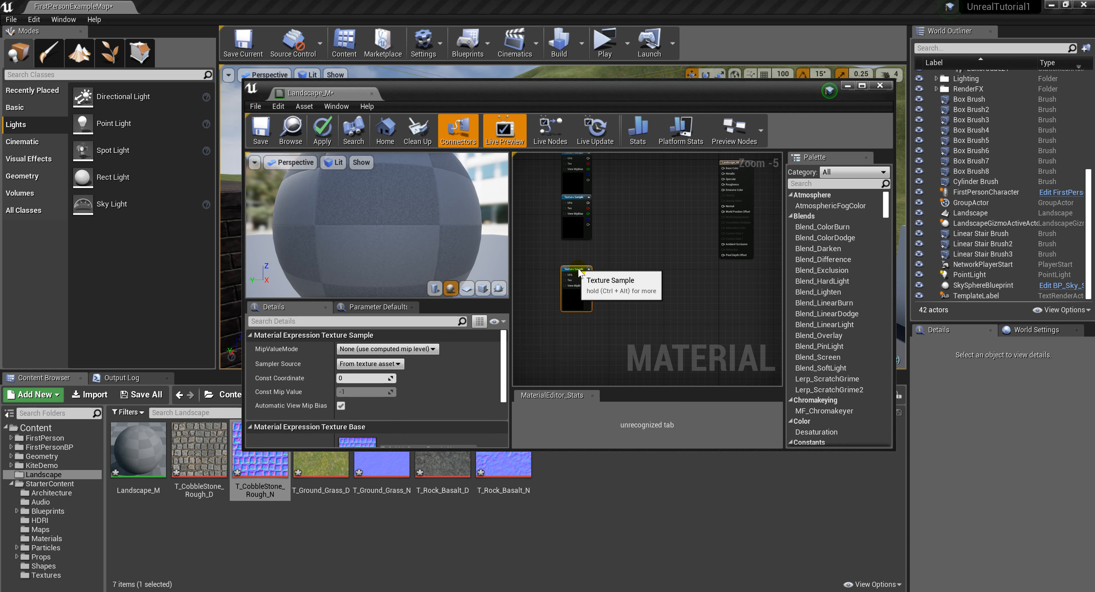
left_click_drag(381, 465, 577, 319)
left_click_drag(497, 462, 615, 309)
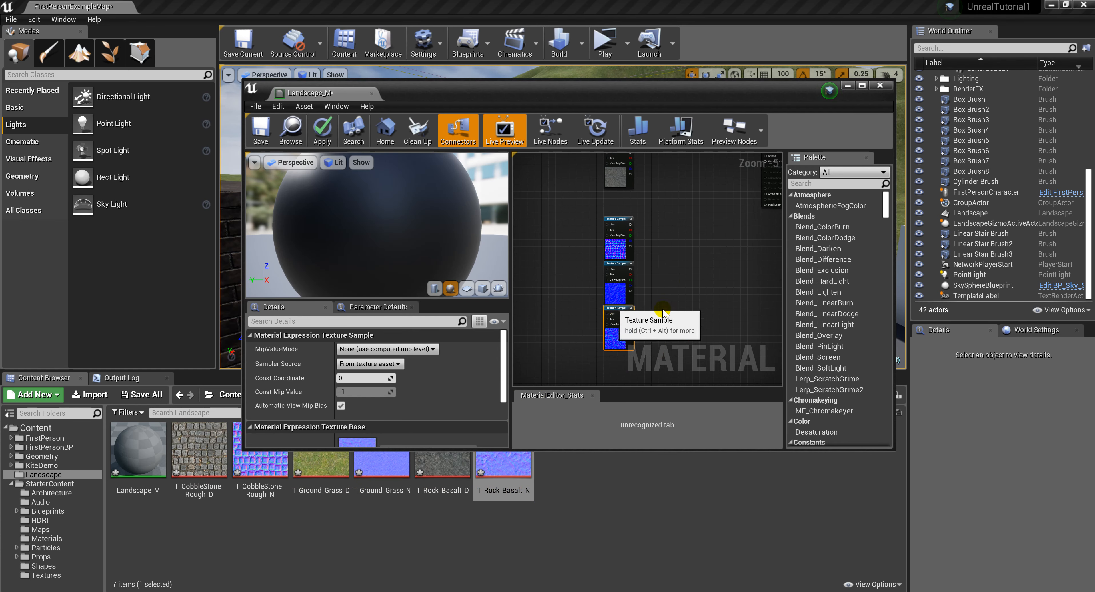
Shift the Landscape_M material node away from the texture samples and add a LandscapeLayerBlend node in the space between them
scroll(633, 317, "down", 2)
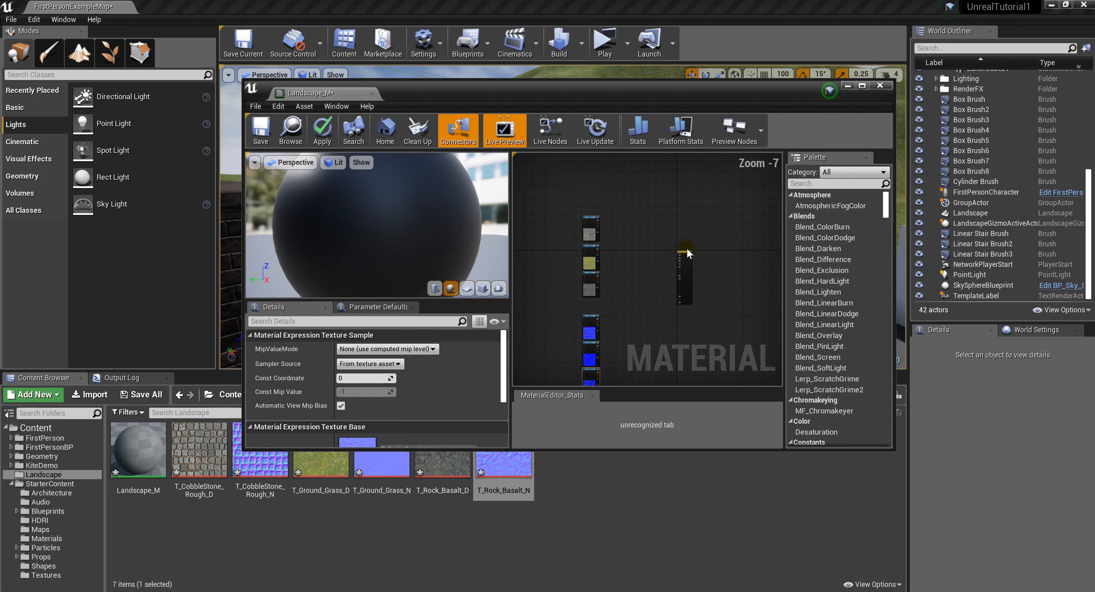
left_click_drag(684, 251, 713, 264)
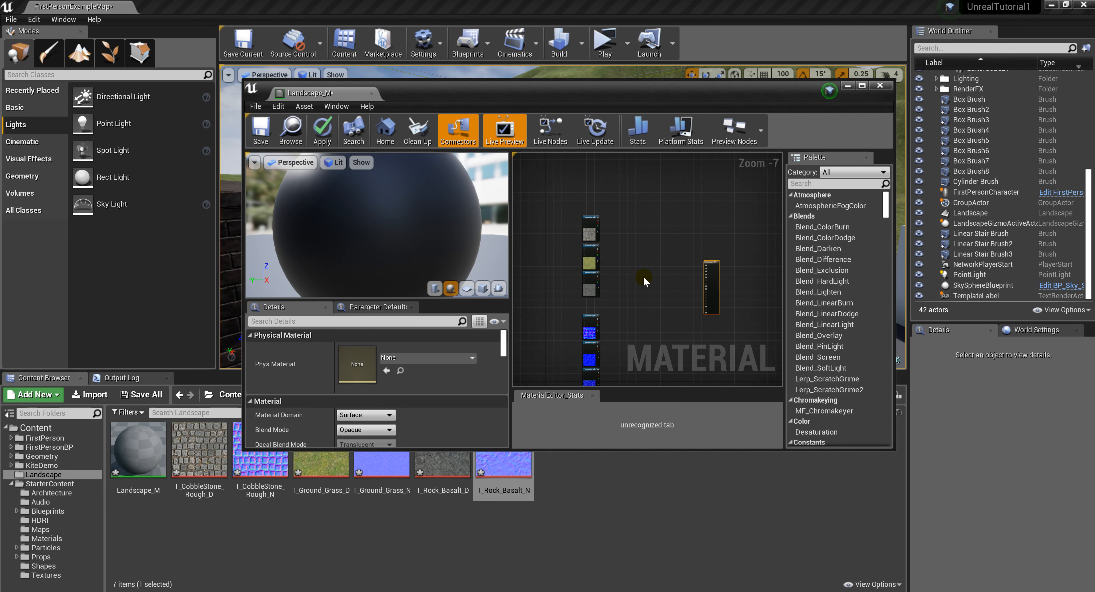
right_click(649, 296)
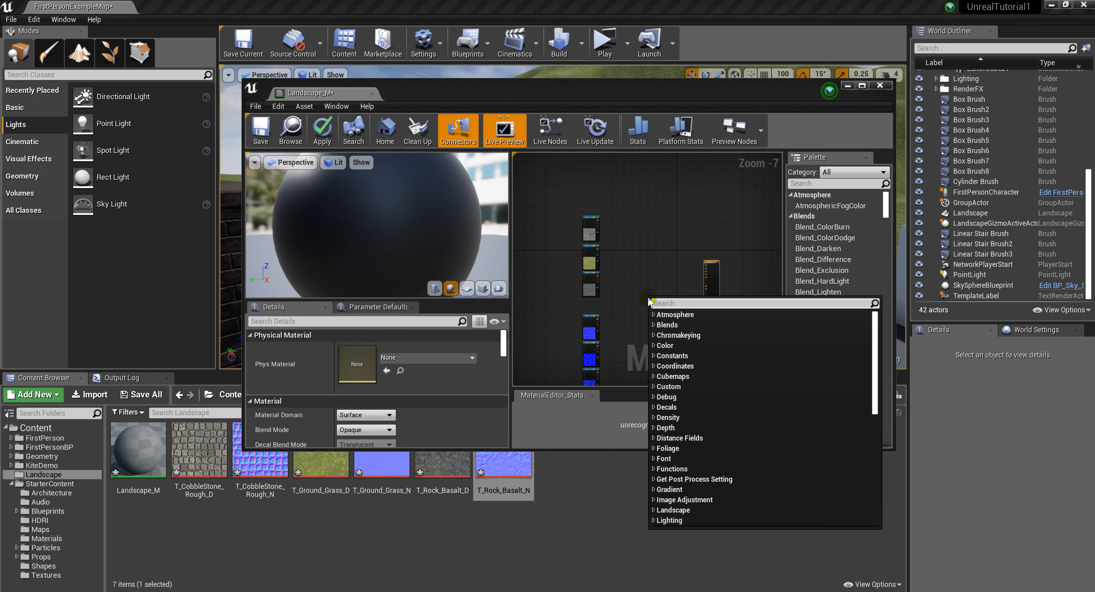
left_click(803, 183)
type("landsc")
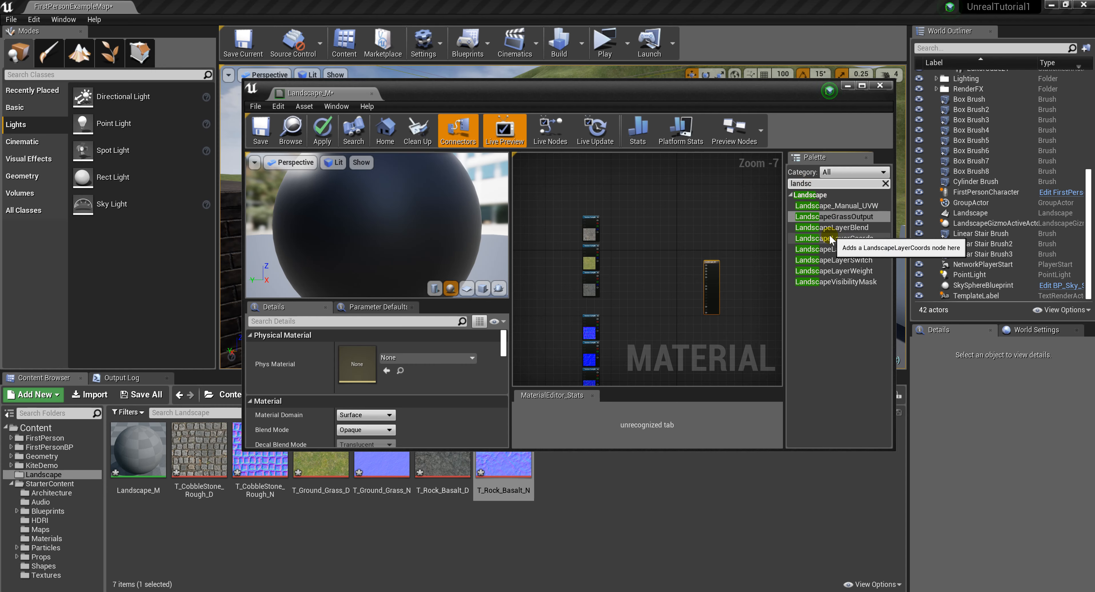
left_click(837, 231)
left_click_drag(652, 259, 651, 259)
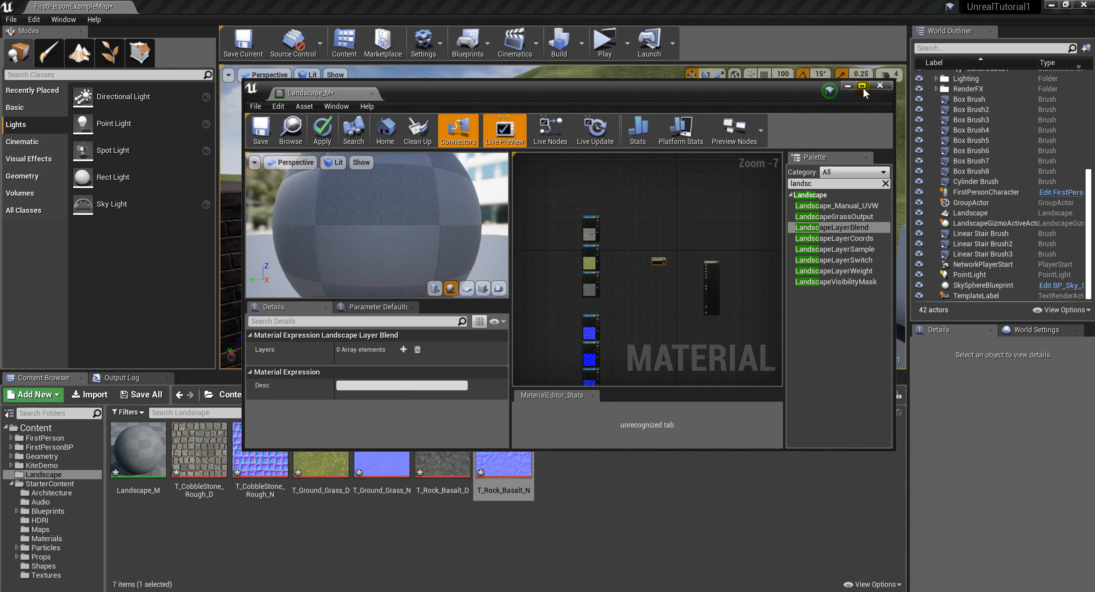
Maximize the material editor window and lower the Layer Blend node slightly between the texture samples and the material node
left_click(861, 86)
right_click_drag(616, 213, 670, 286)
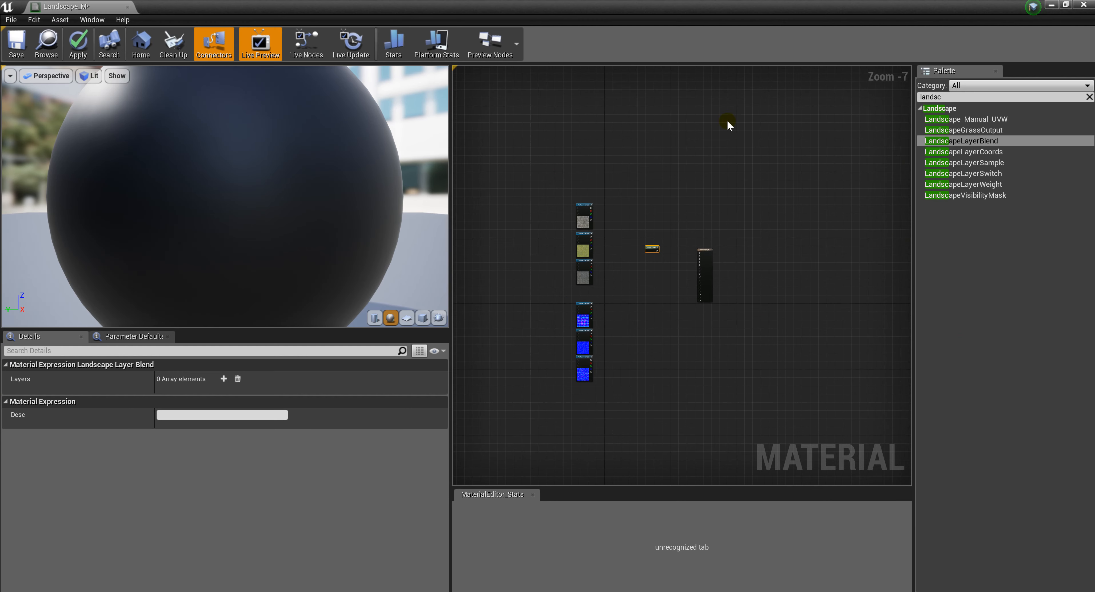
scroll(791, 264, "up", 3)
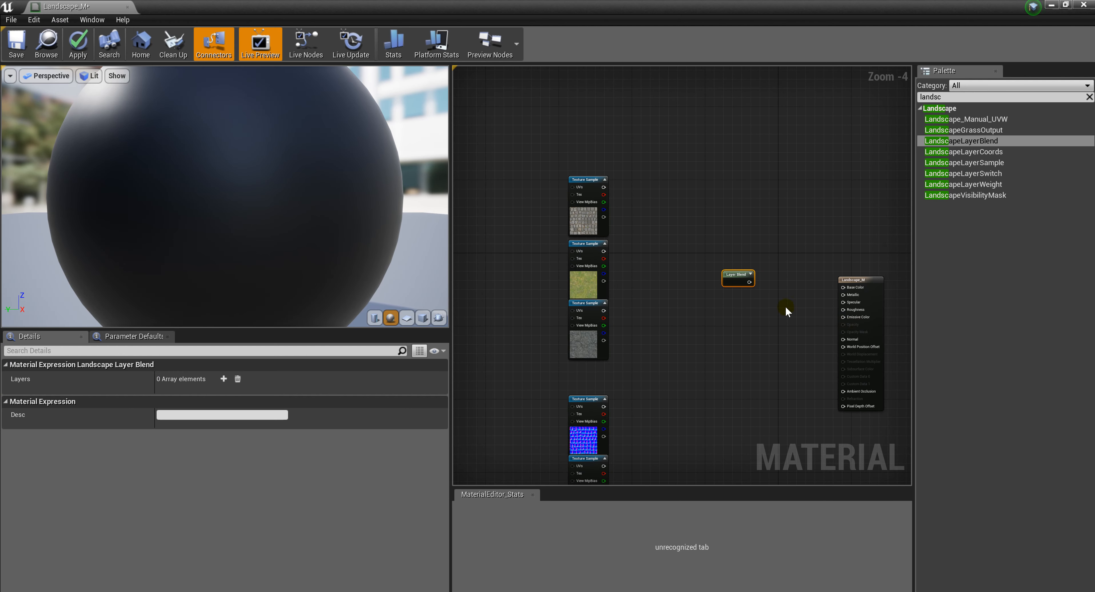
left_click_drag(738, 286, 725, 330)
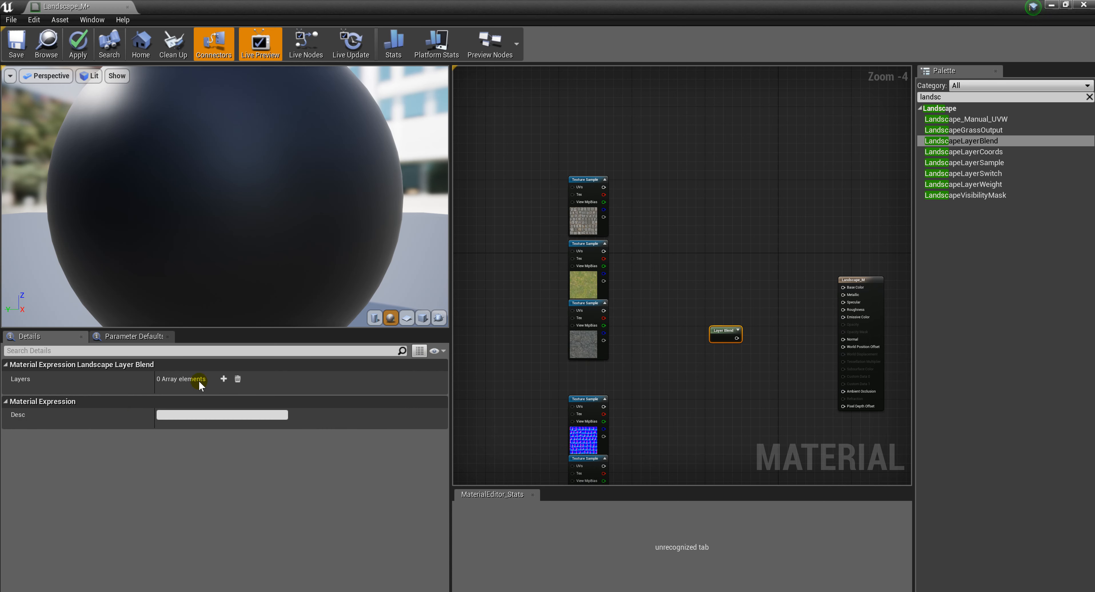
Add a first layer to the Layer Blend node and name it Cobblestone
left_click(223, 378)
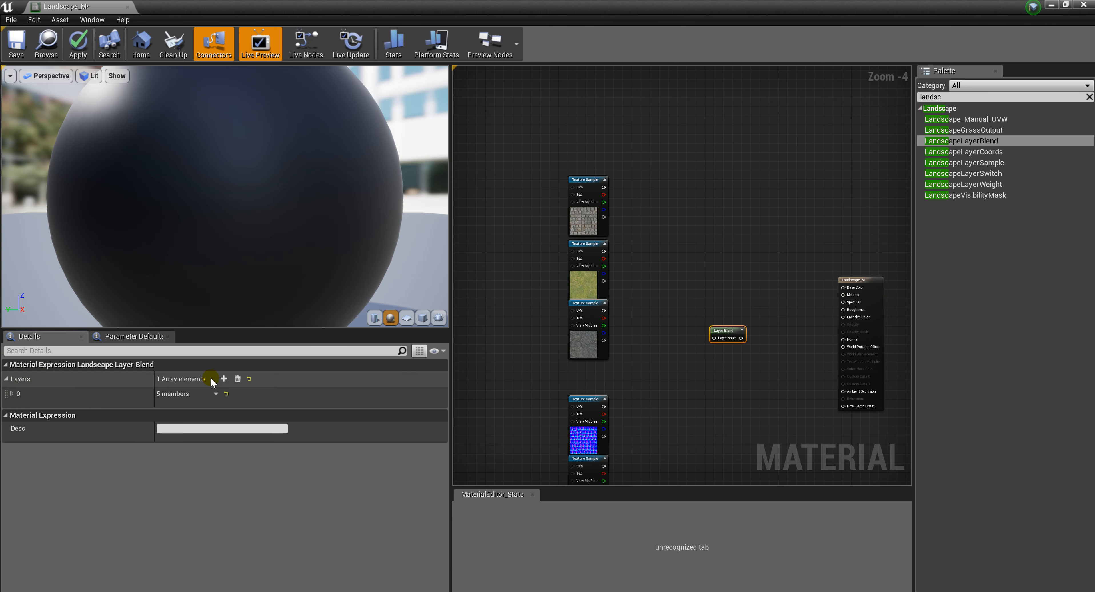
left_click(13, 393)
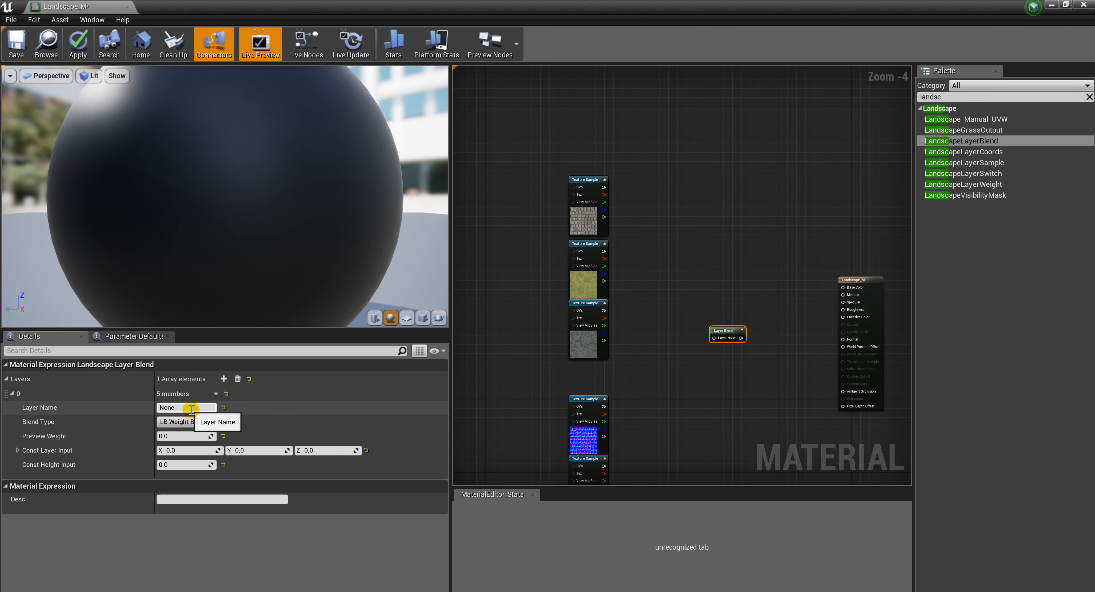
type("Cobblestone")
key("Return")
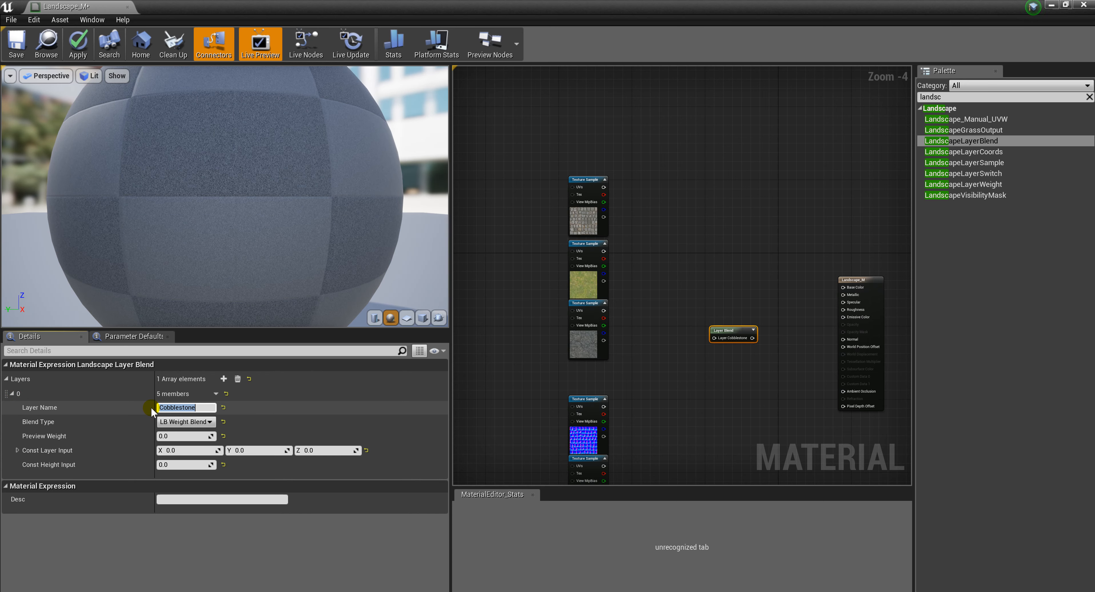
left_click(12, 393)
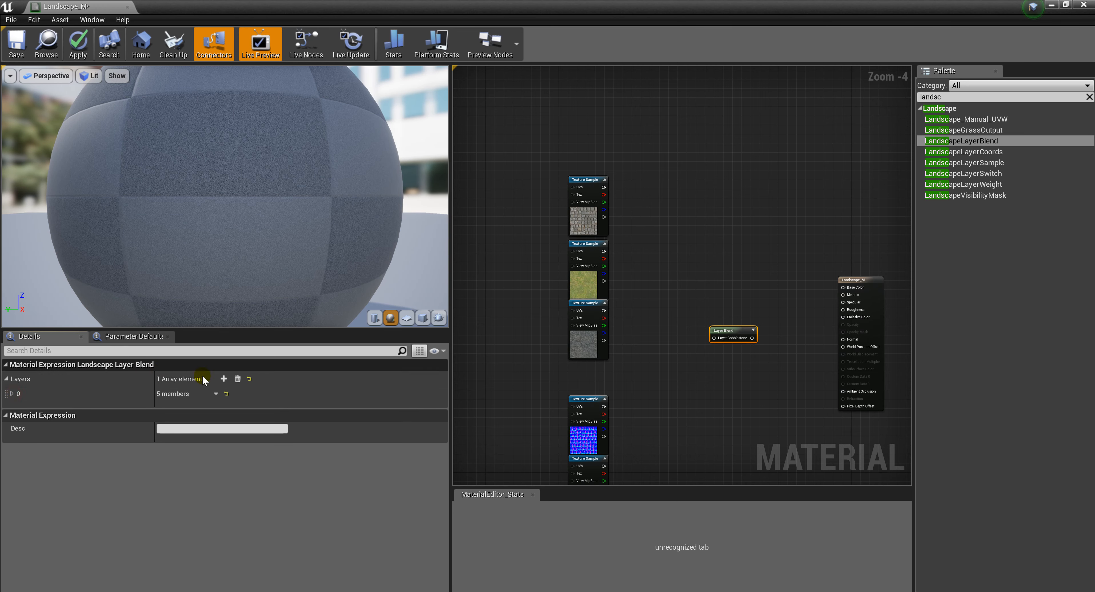
Add a second layer to the Layer Blend node and name it Grass
left_click(223, 378)
left_click(12, 407)
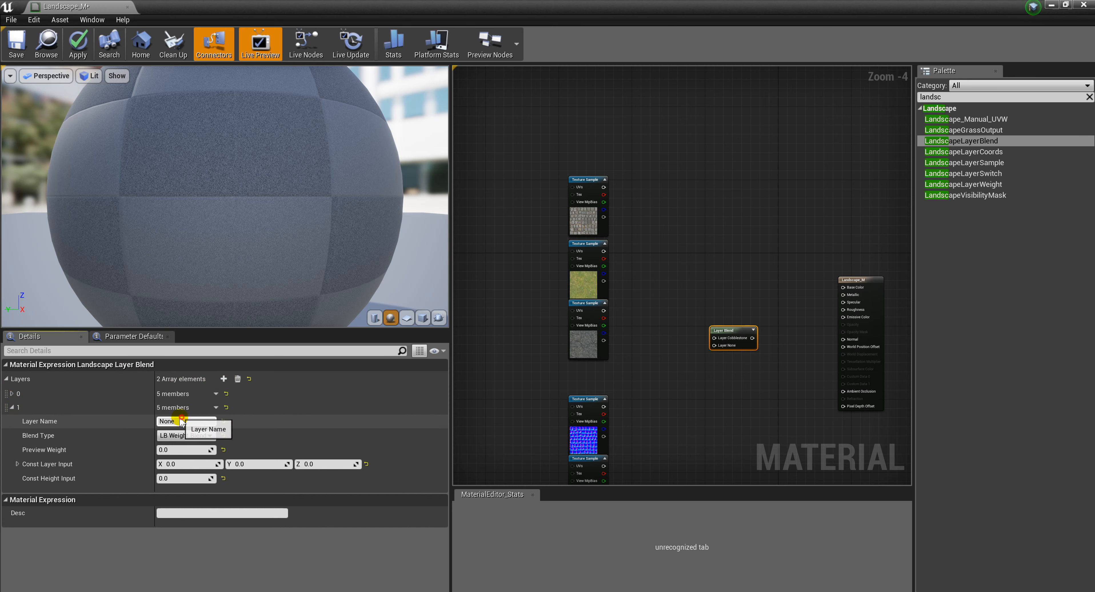
type("Grass")
key("Return")
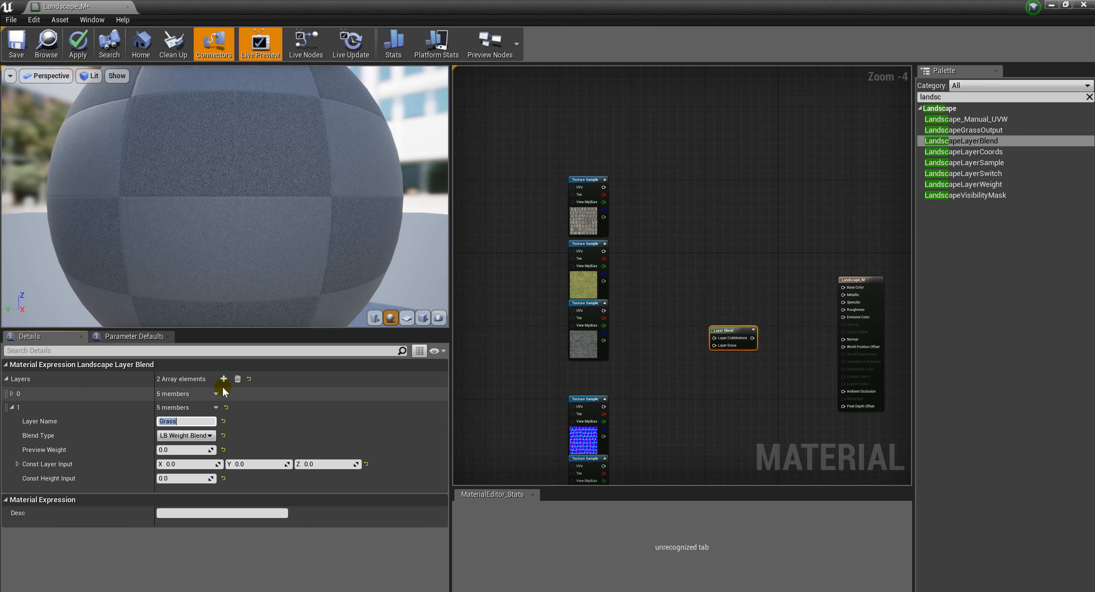
Add a third layer to the Layer Blend node and name it Rock
left_click(223, 379)
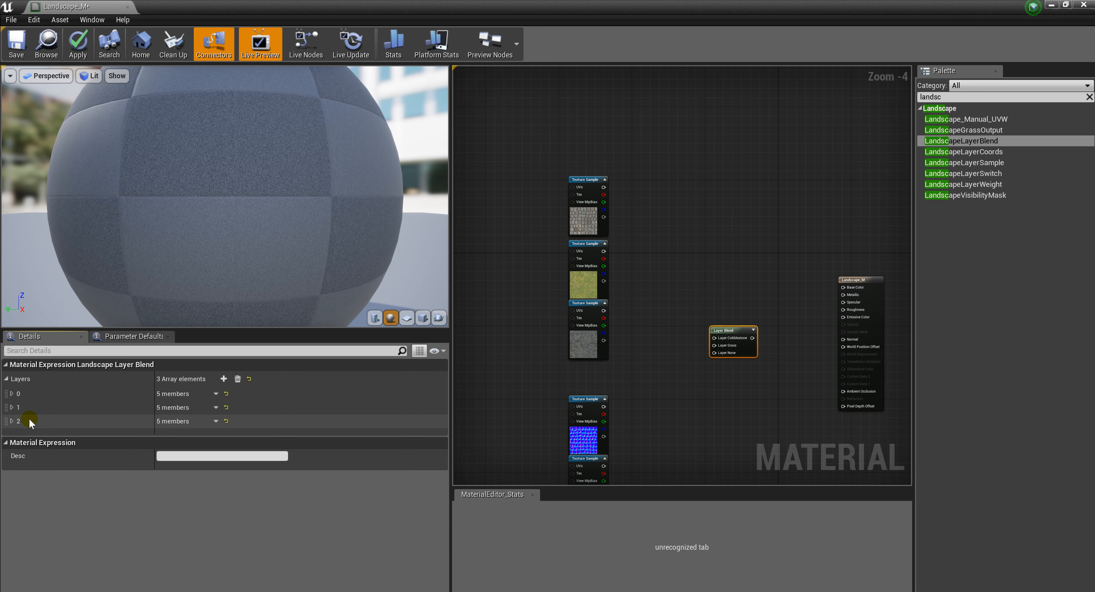
left_click(12, 421)
left_click(189, 434)
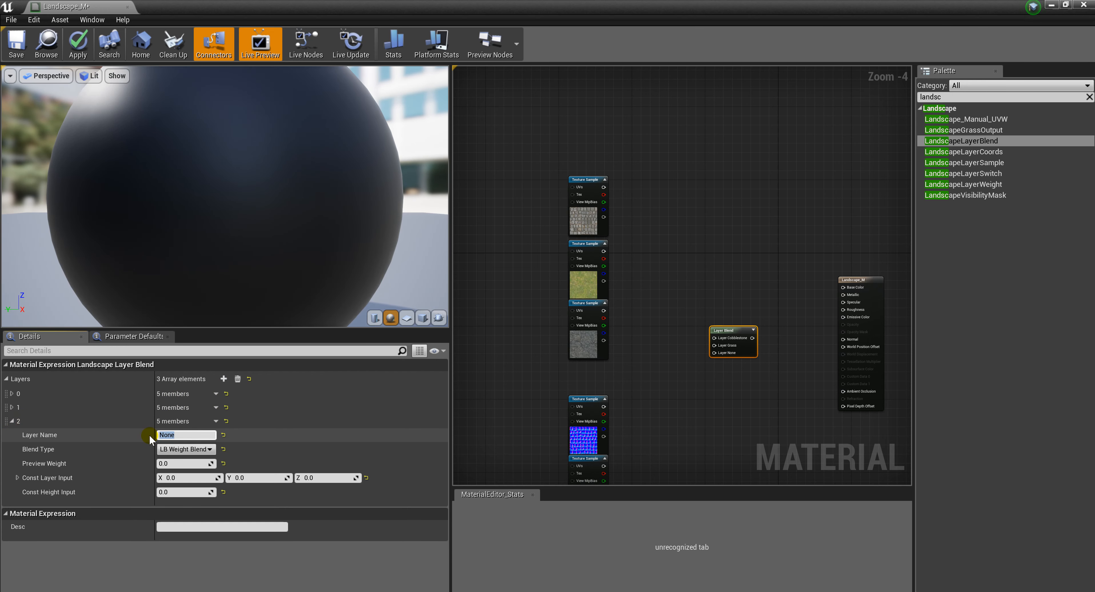
type("Rock")
key("Return")
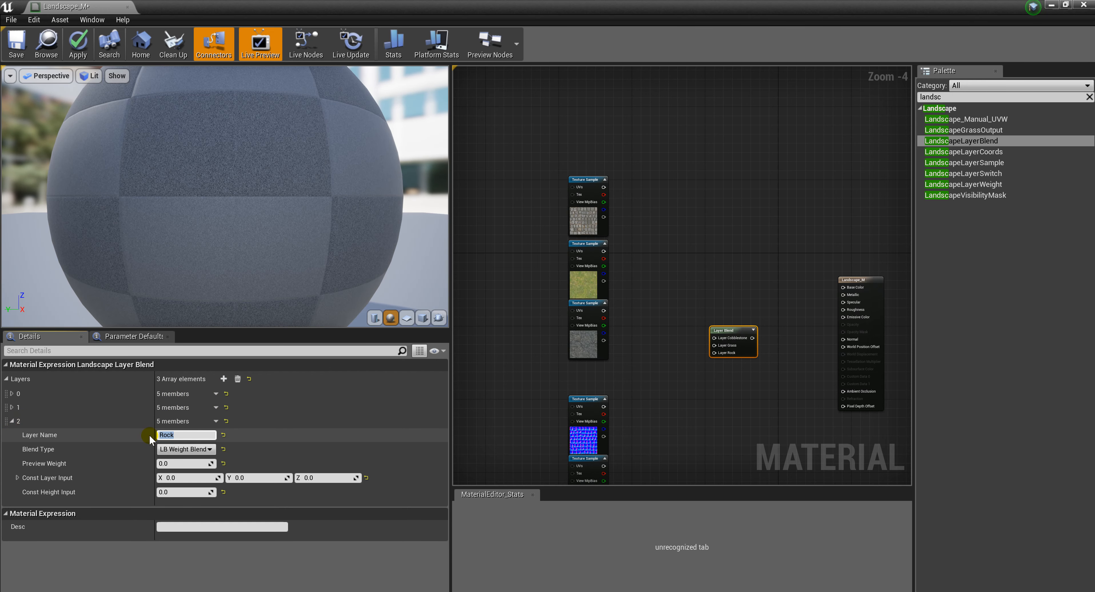
Move the Layer Blend node up beside the diffuse texture samples and widen the material graph area
left_click(689, 352)
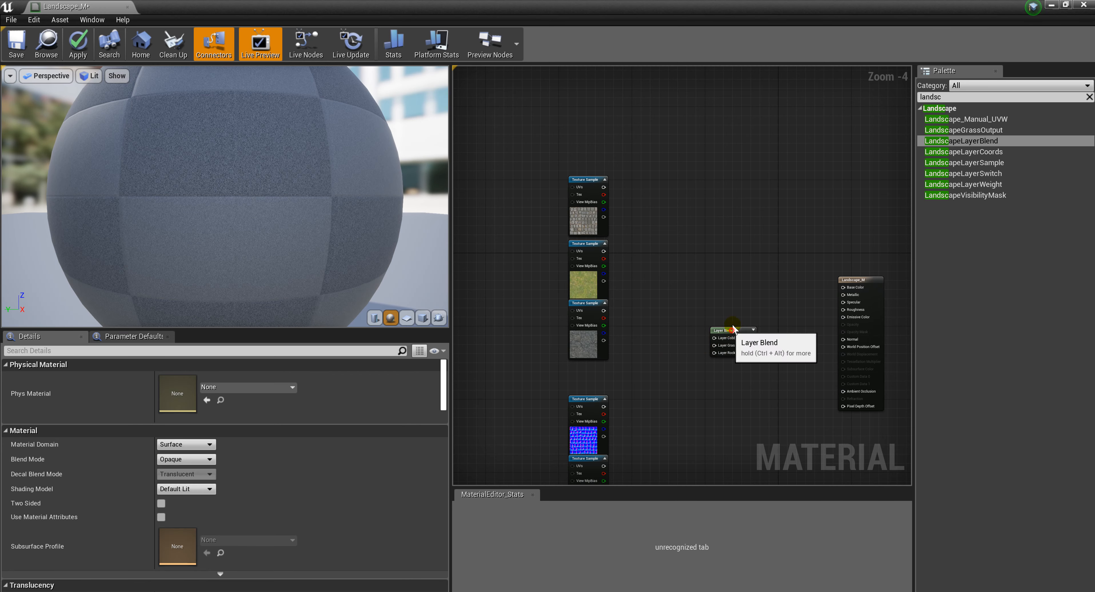
left_click_drag(732, 327, 726, 306)
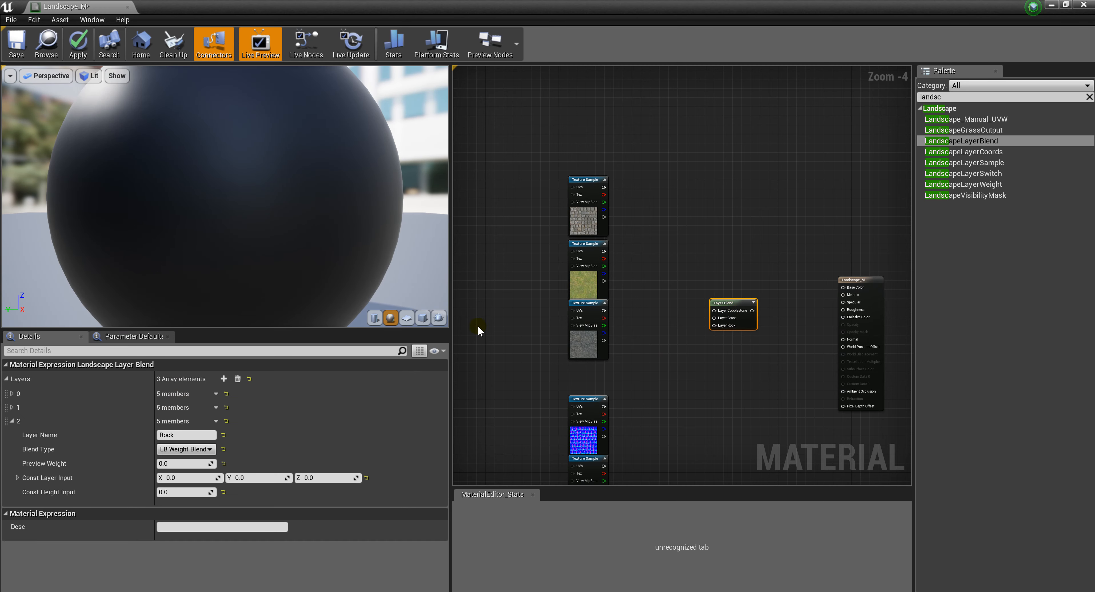
left_click_drag(451, 315, 284, 313)
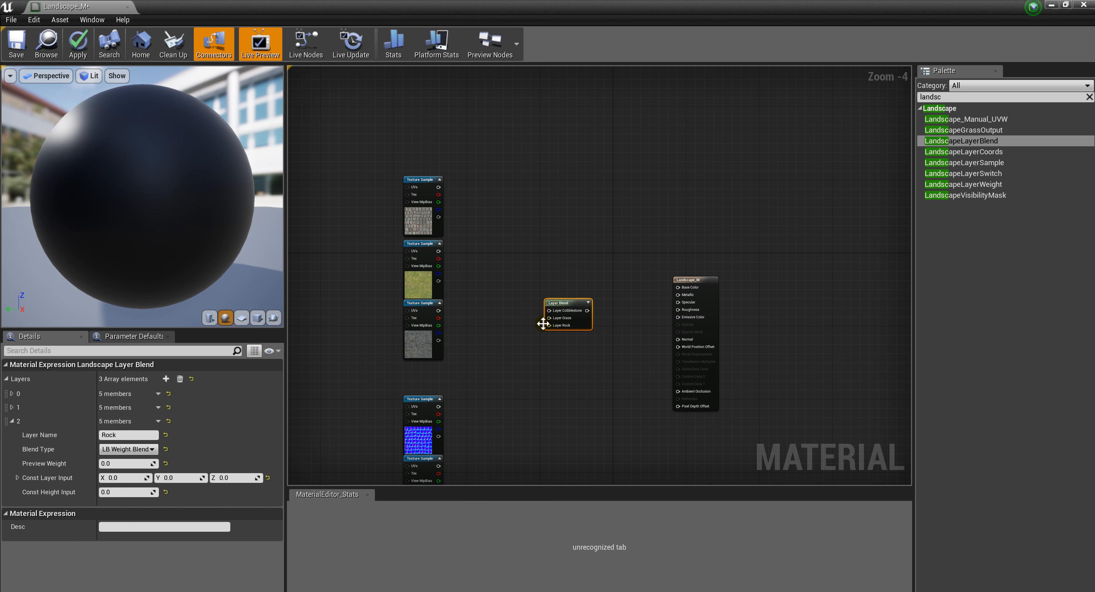
scroll(557, 340, "up", 4)
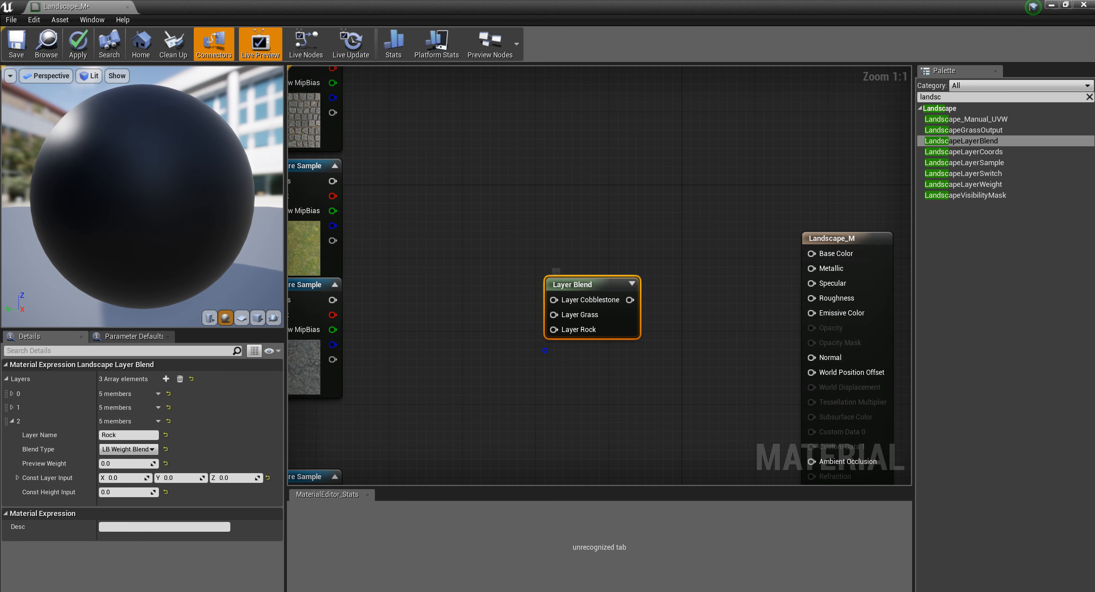
scroll(565, 357, "down", 2)
left_click_drag(439, 165, 526, 212)
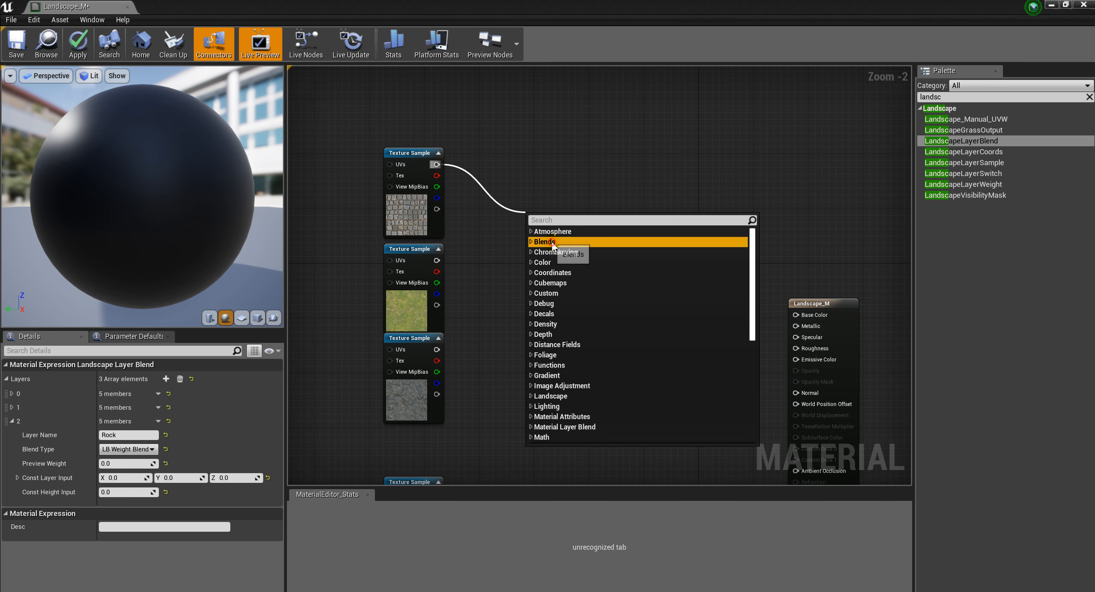
key("Escape")
Duplicate the three-layer Layer Blend node and place the copy beside the normal map texture samples
left_click(625, 343)
right_click_drag(688, 422, 677, 298)
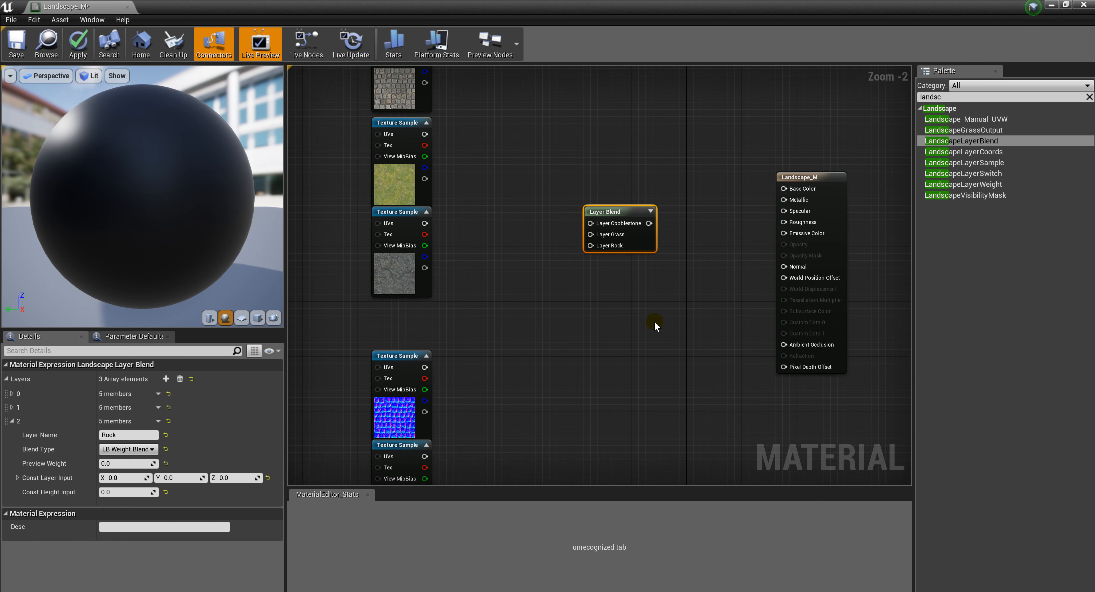
key("ctrl+v")
left_click_drag(682, 325, 568, 419)
right_click_drag(570, 417, 611, 281)
left_click_drag(612, 288, 653, 287)
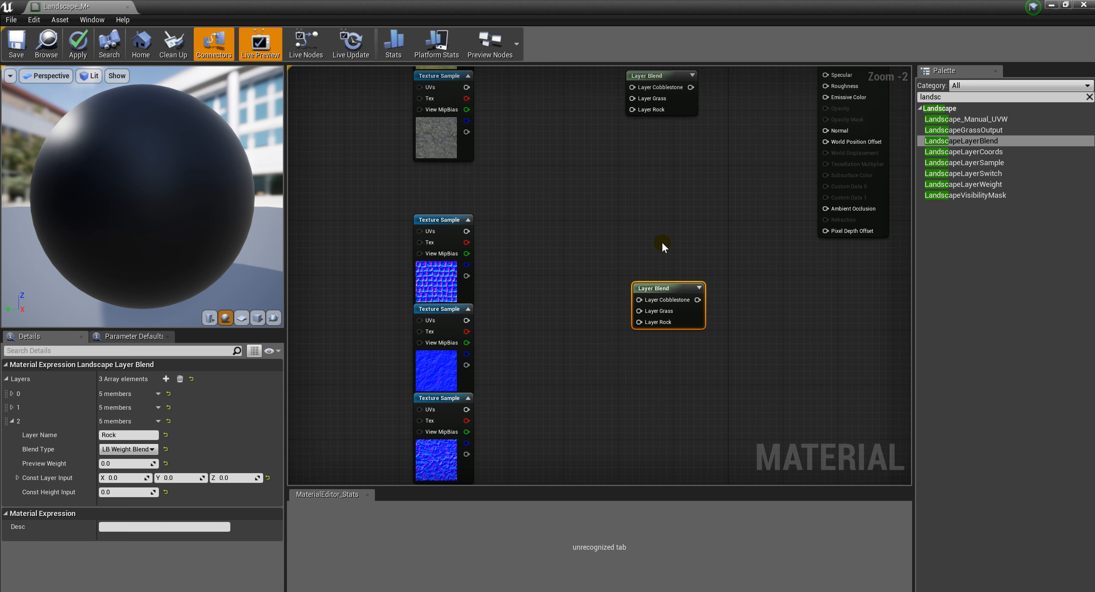
Connect the cobblestone, grass and rock diffuse samples to the matching Cobblestone, Grass and Rock layers of the upper Layer Blend node
scroll(661, 245, "down", 2)
right_click_drag(600, 196, 605, 346)
left_click_drag(536, 165, 647, 288)
left_click_drag(537, 228, 648, 296)
left_click_drag(536, 289, 648, 303)
Connect the cobblestone, grass and rock normal map samples to the matching layers of the lower Layer Blend node
right_click_drag(623, 361, 640, 240)
left_click_drag(554, 261, 669, 307)
left_click_drag(554, 322, 672, 316)
left_click_drag(555, 381, 667, 322)
Connect the diffuse Layer Blend output to Base Color and the normal map Layer Blend output to Normal on the material node
right_click_drag(721, 246, 629, 329)
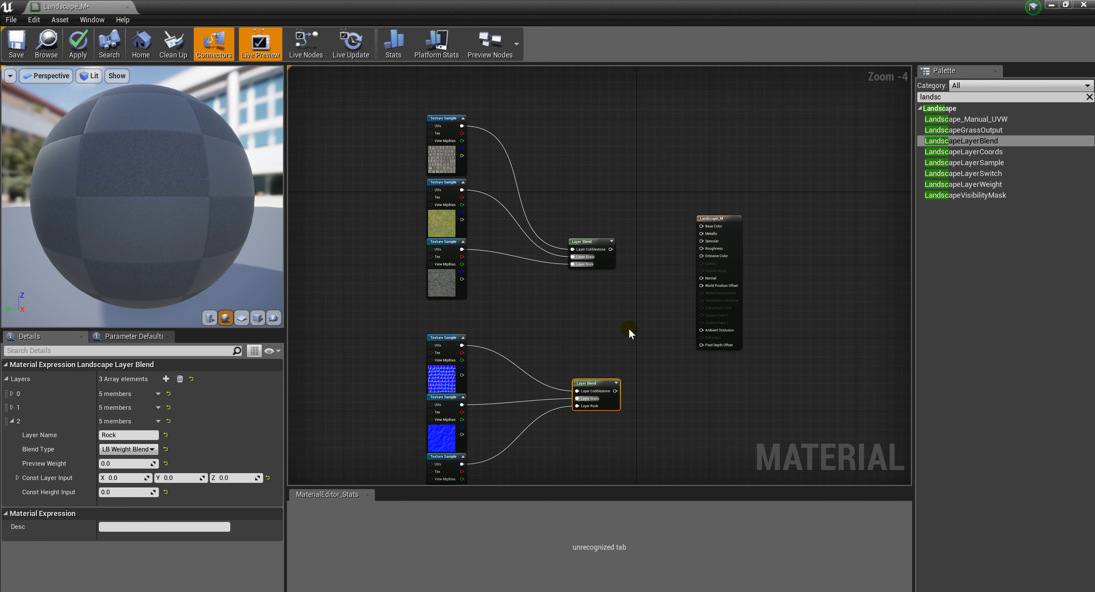
left_click_drag(611, 250, 702, 226)
left_click_drag(615, 390, 701, 279)
scroll(692, 306, "down", 2)
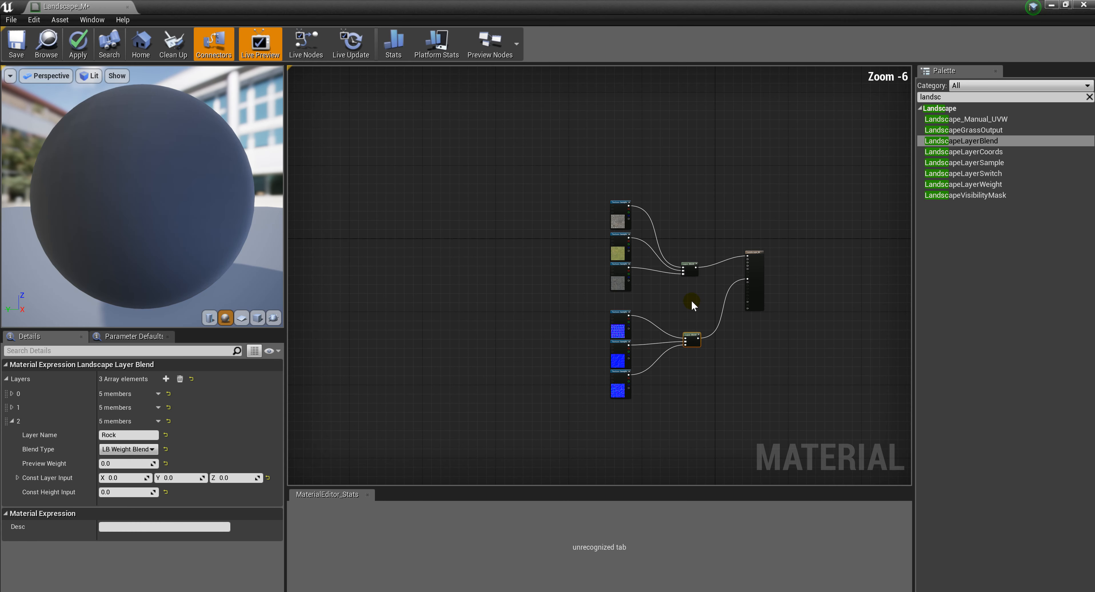
scroll(675, 291, "up", 1)
right_click_drag(702, 270, 663, 279)
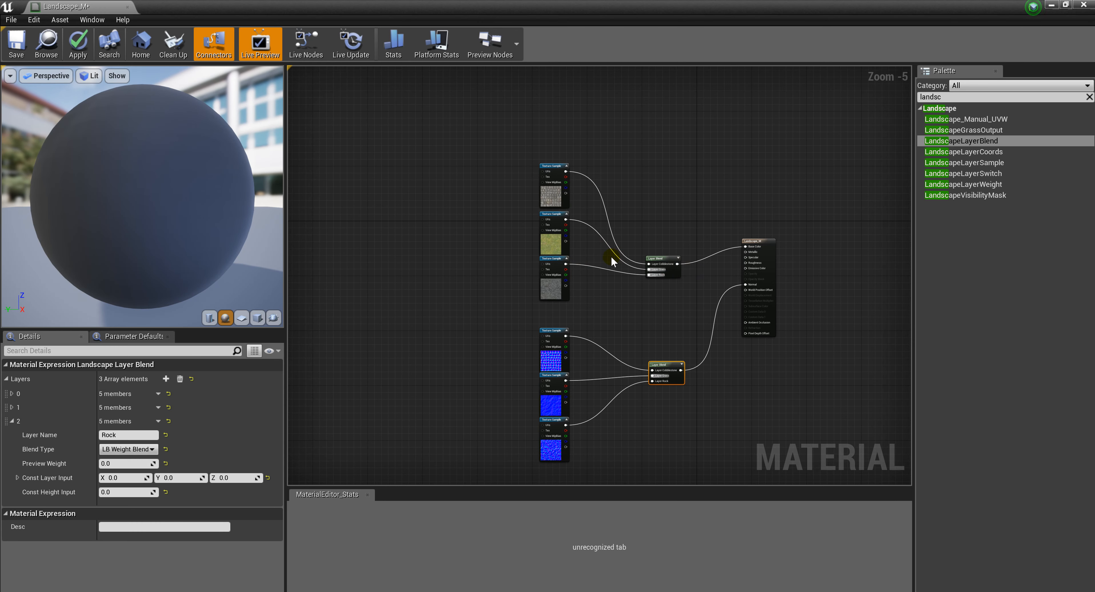
Apply the changes to Landscape_M, save the material and close its editor
left_click(81, 49)
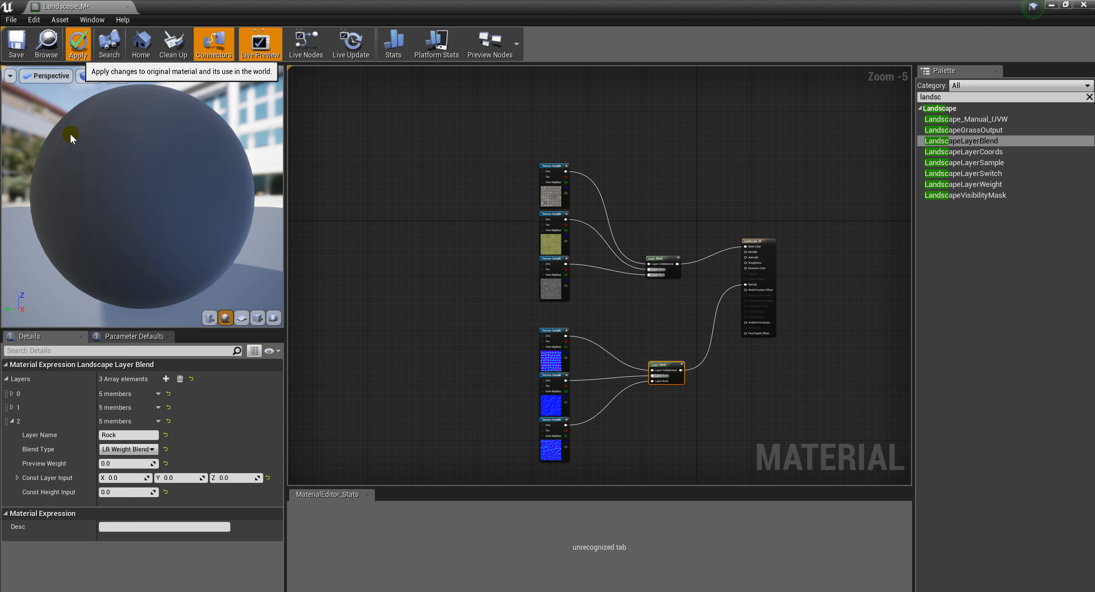
left_click(14, 50)
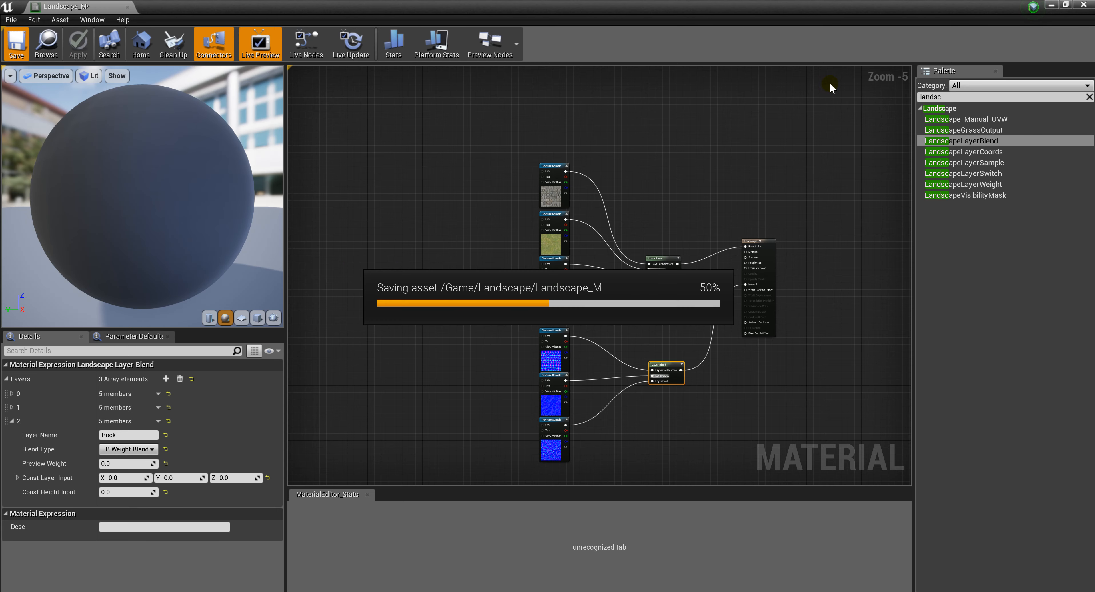
left_click(1084, 6)
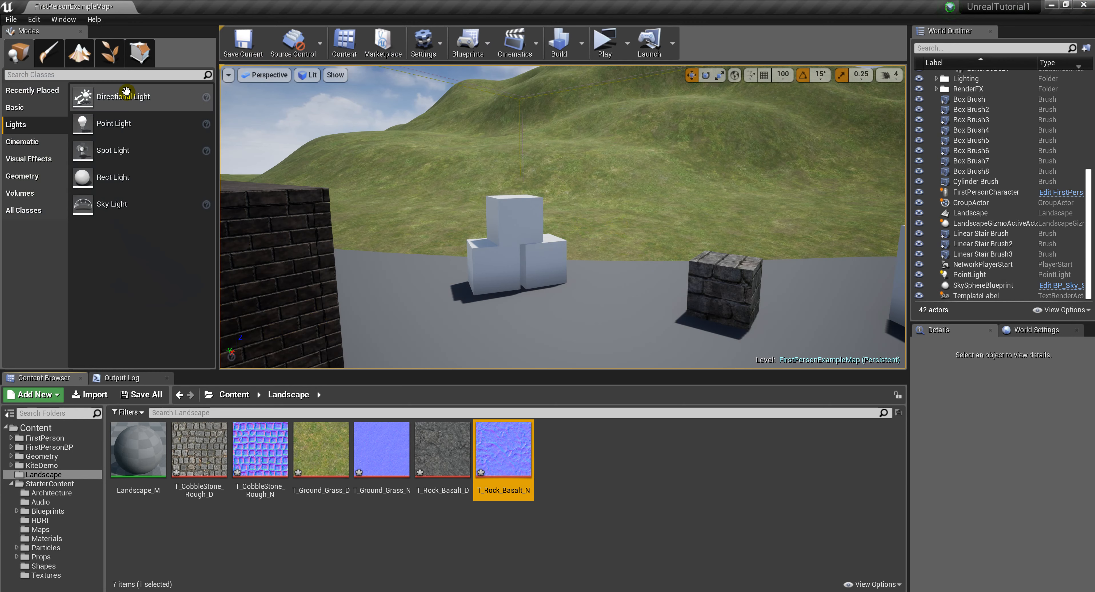
Assign the Landscape_M material to the Landscape actor as its landscape material
left_click(596, 186)
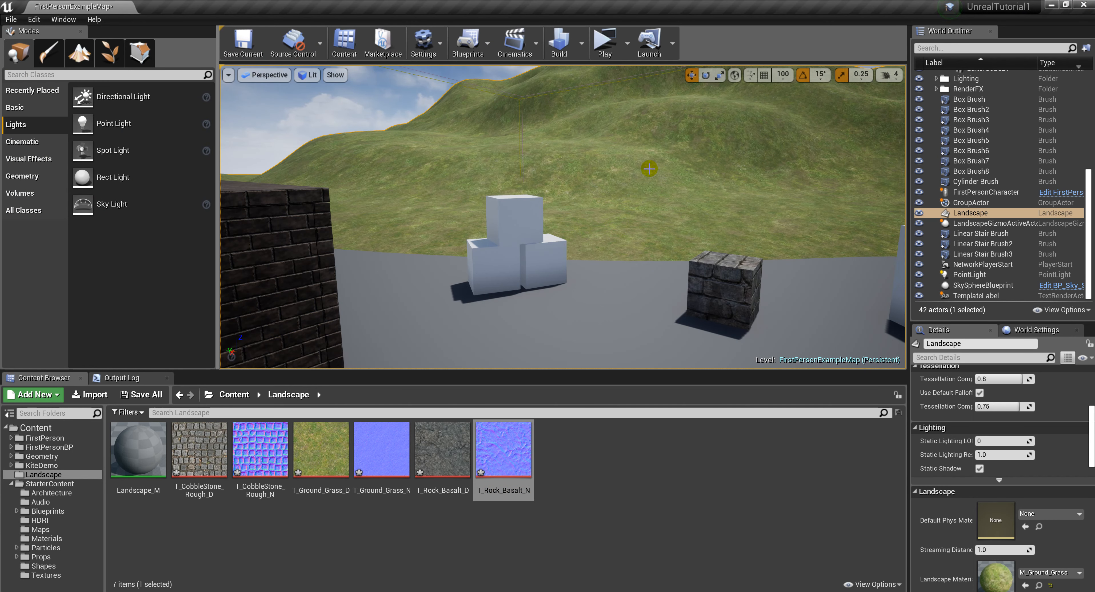
scroll(1020, 468, "down", 5)
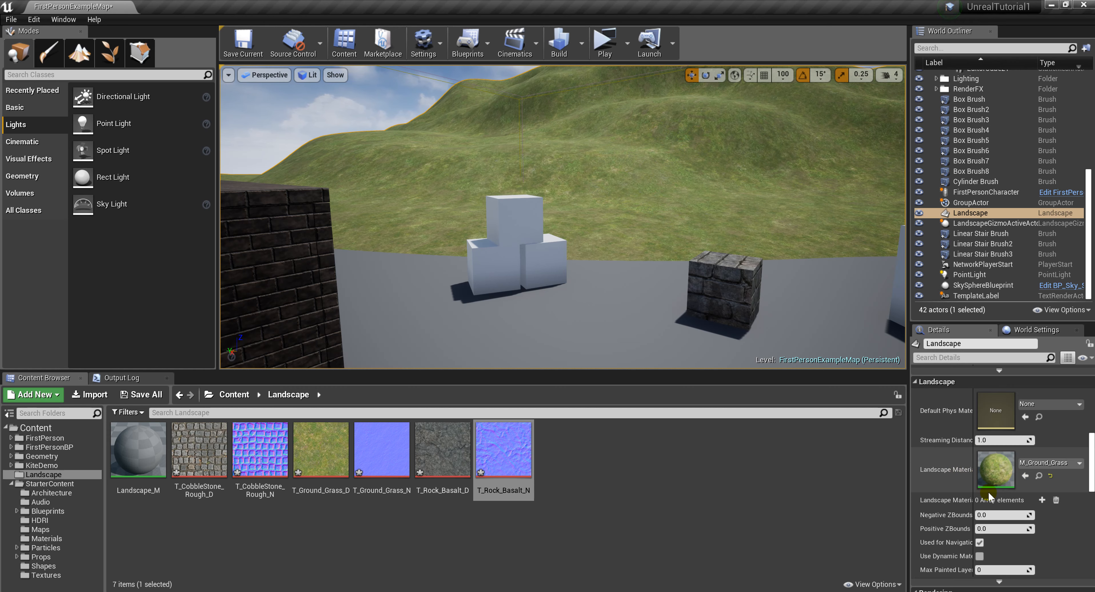
left_click(1033, 465)
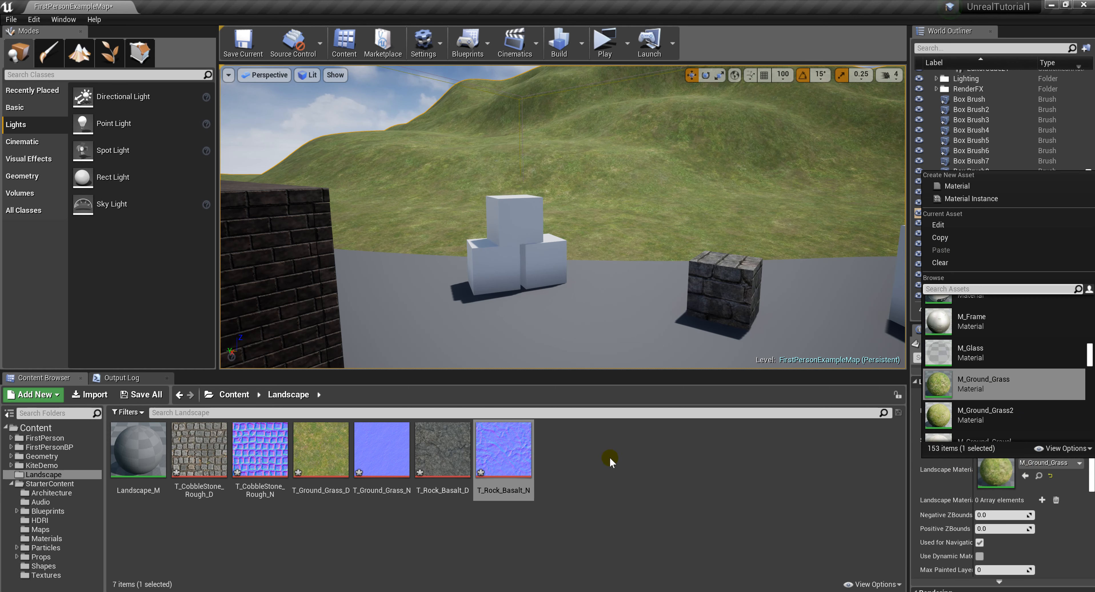
left_click(138, 451)
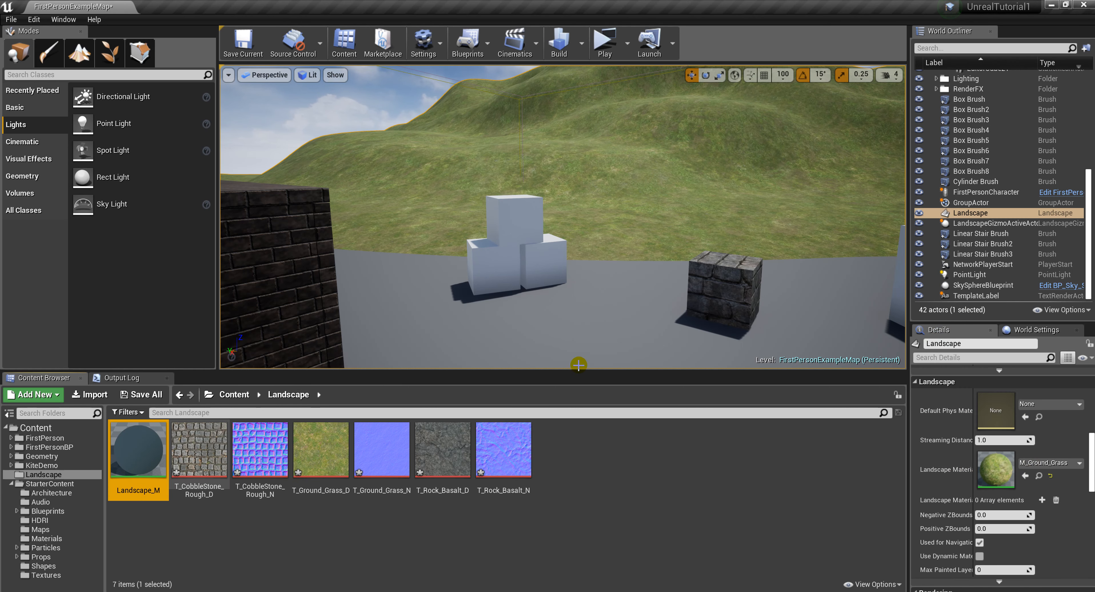
left_click(1024, 476)
left_click(1043, 482)
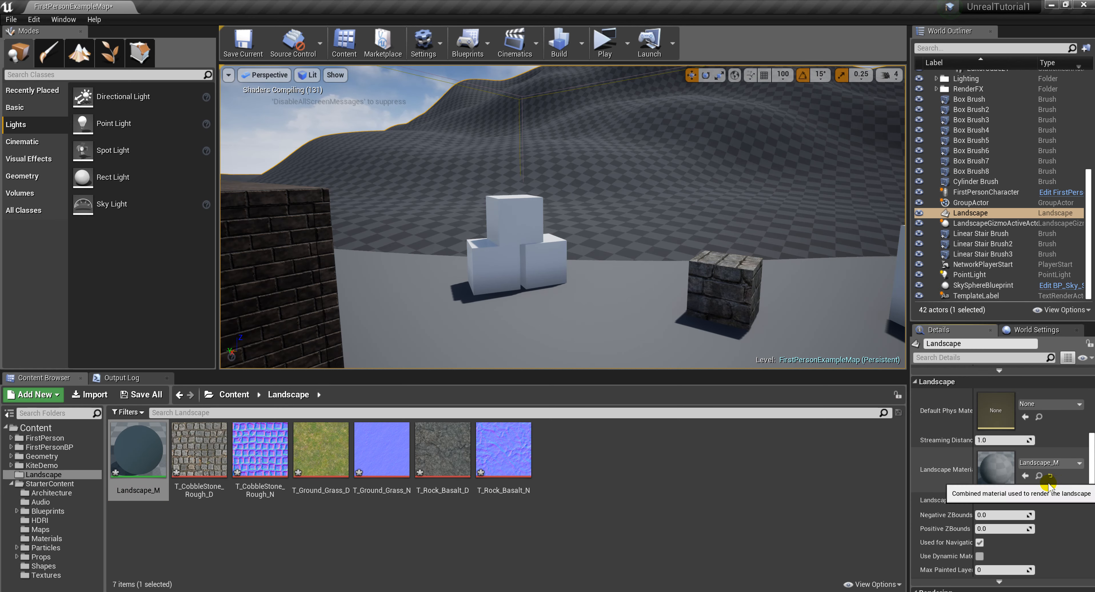
Switch to landscape editing in Paint mode and bring up the target layers
key("s")
mouse_move(548, 230)
right_mouse_down()
mouse_move(546, 289)
mouse_move(545, 228)
right_mouse_up()
key("s")
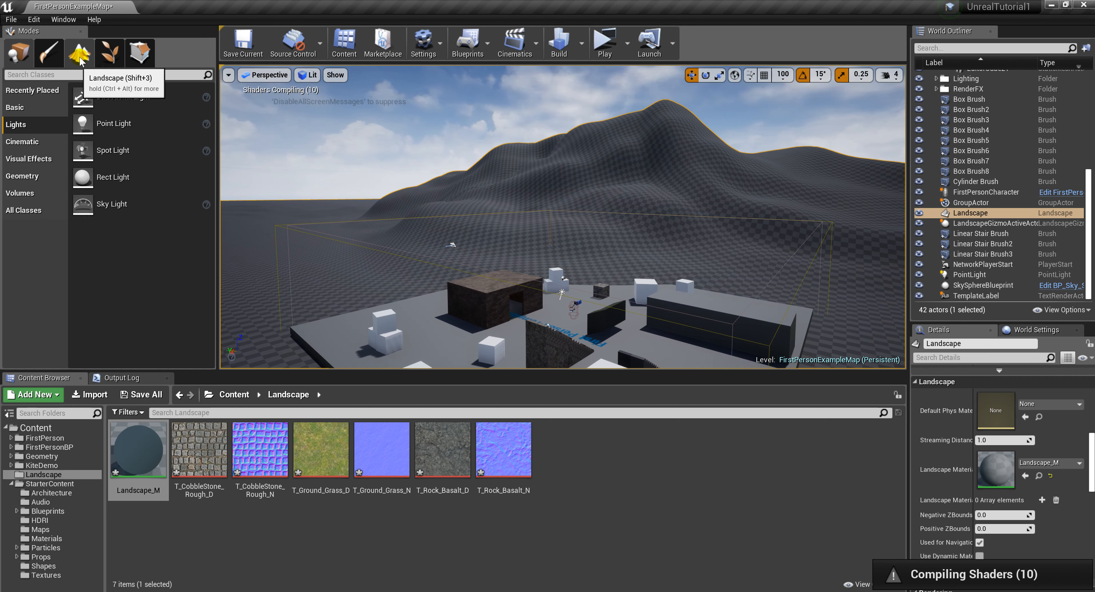
left_click(83, 46)
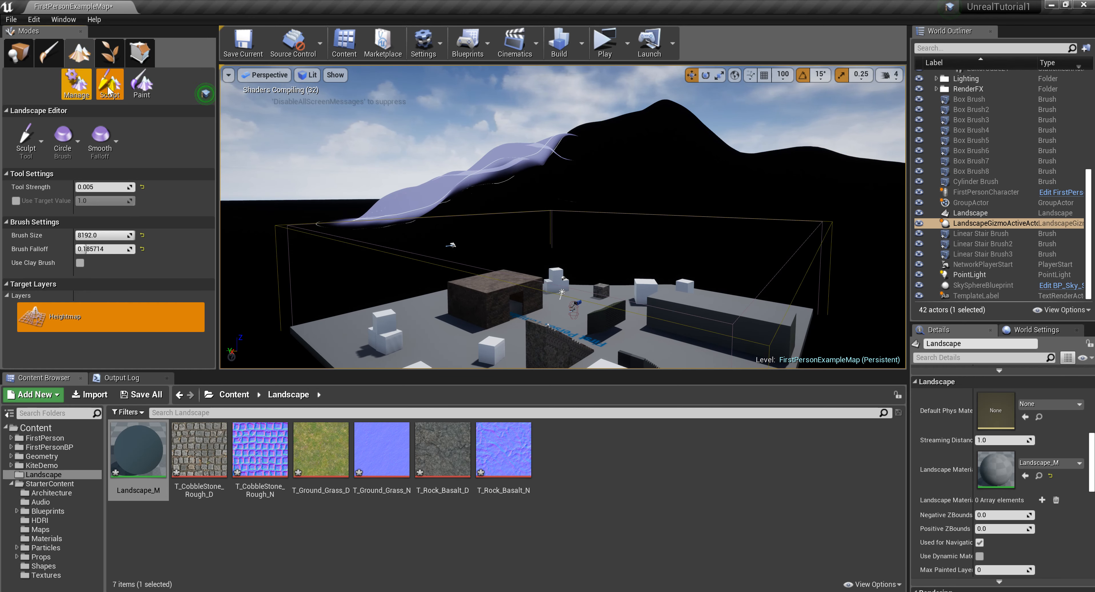
left_click(140, 90)
scroll(140, 271, "down", 2)
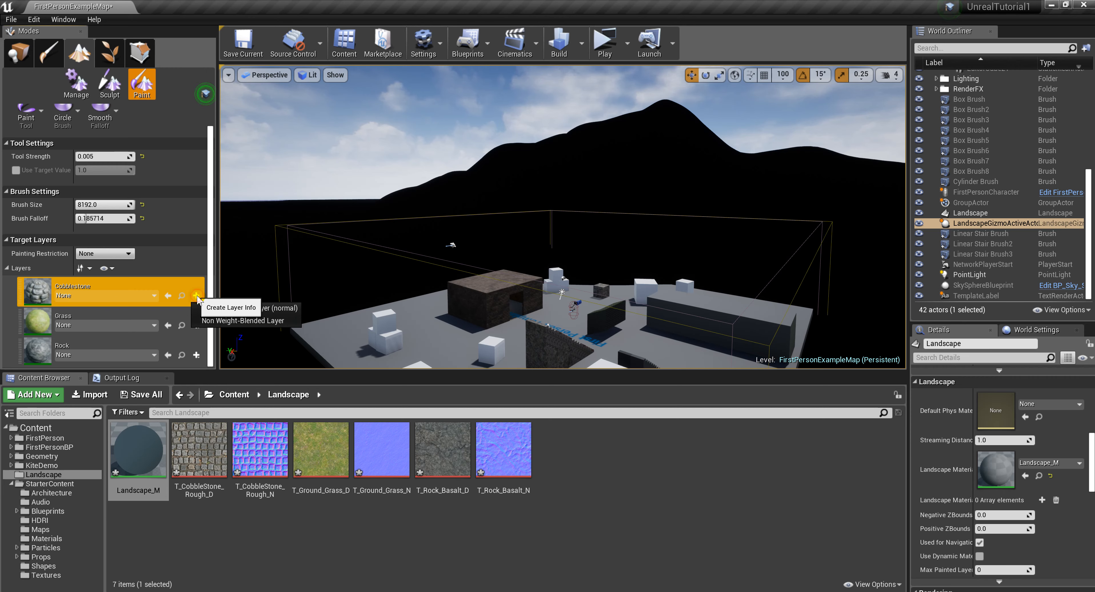
Create a weight-blended layer info for the Cobblestone layer, saved as Cobblestone_LayerInfo in the Landscape folder
left_click(196, 296)
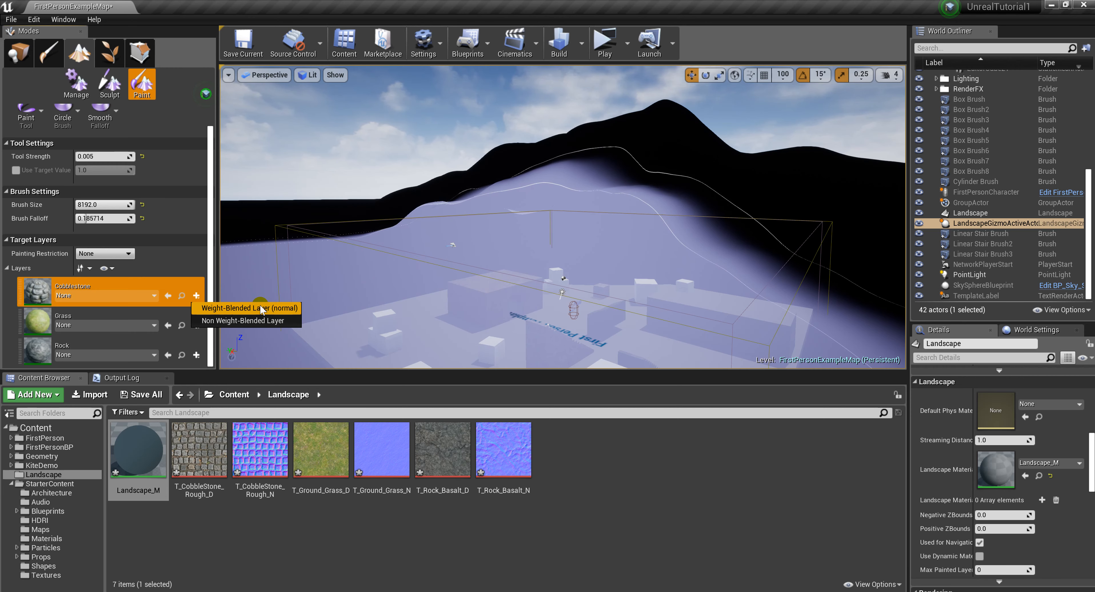
left_click(212, 312)
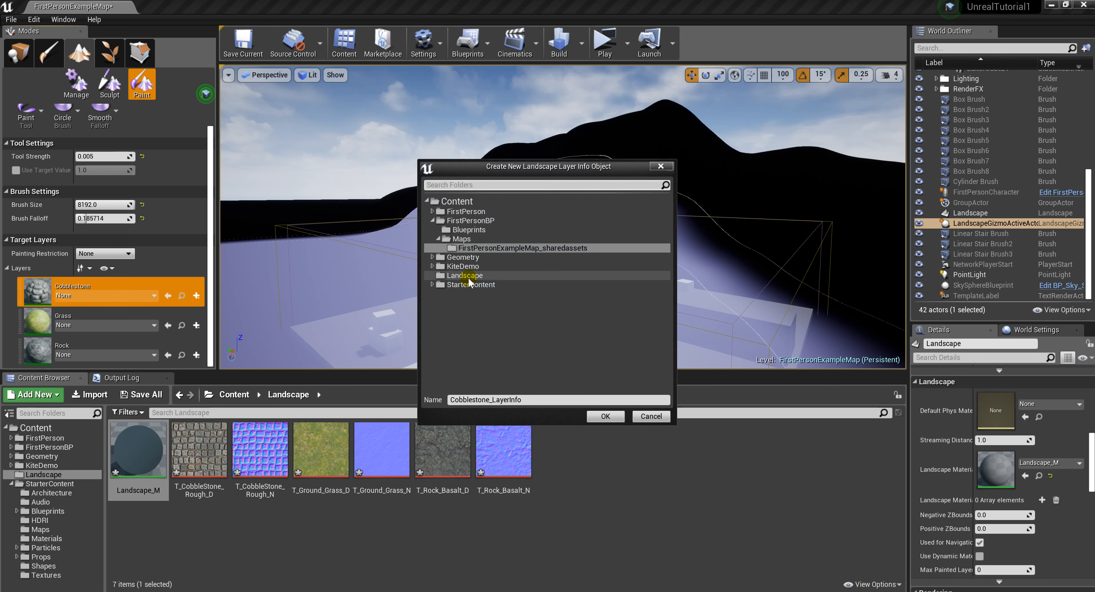
left_click(466, 277)
left_click(605, 416)
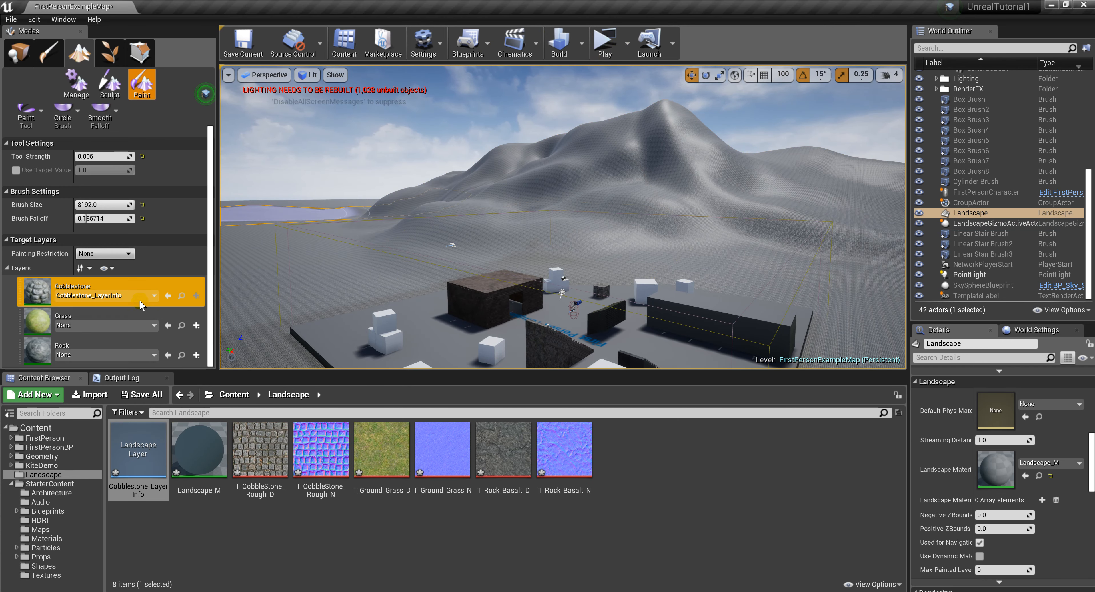
Create a weight-blended layer info for the Grass layer, saved as Grass_LayerInfo in the Landscape folder
left_click(196, 326)
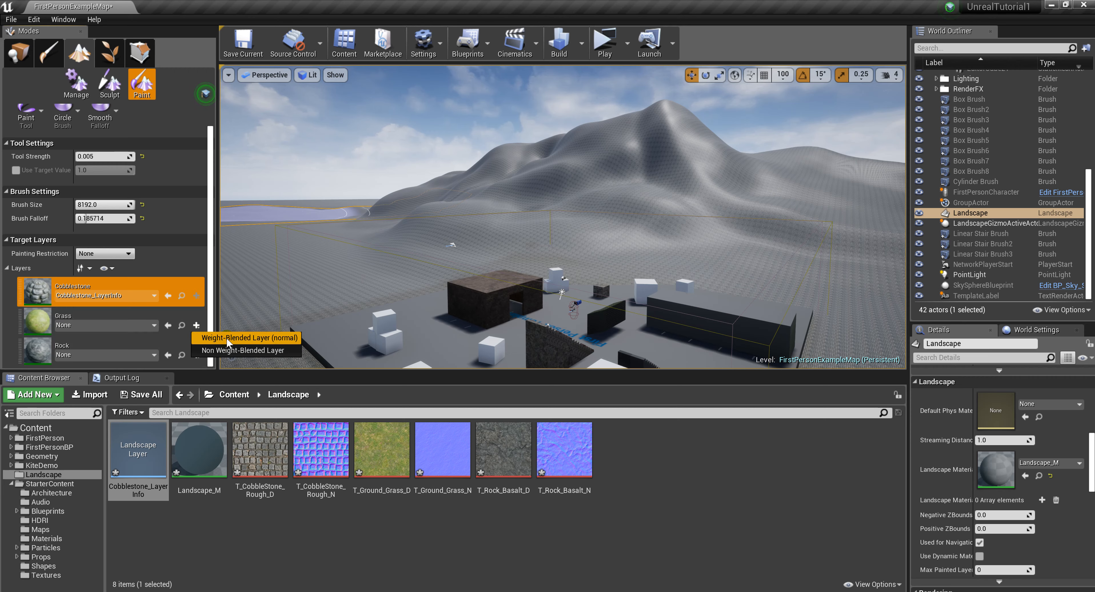
left_click(227, 337)
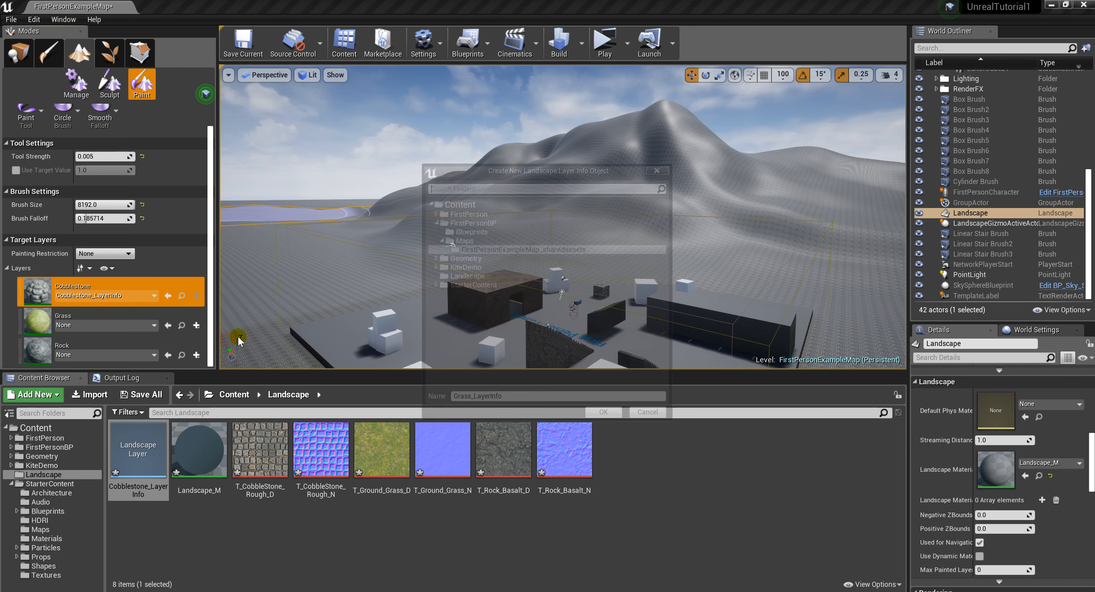
left_click(481, 276)
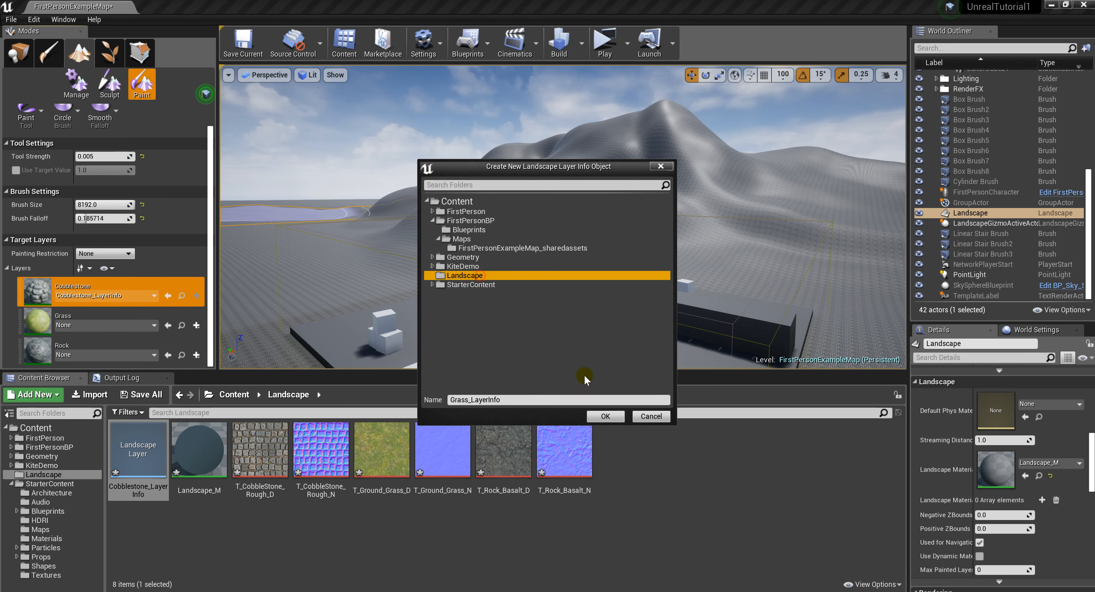
left_click(605, 416)
Create a weight-blended layer info for the Rock layer, saved as Rock_LayerInfo in the Landscape folder
left_click(196, 355)
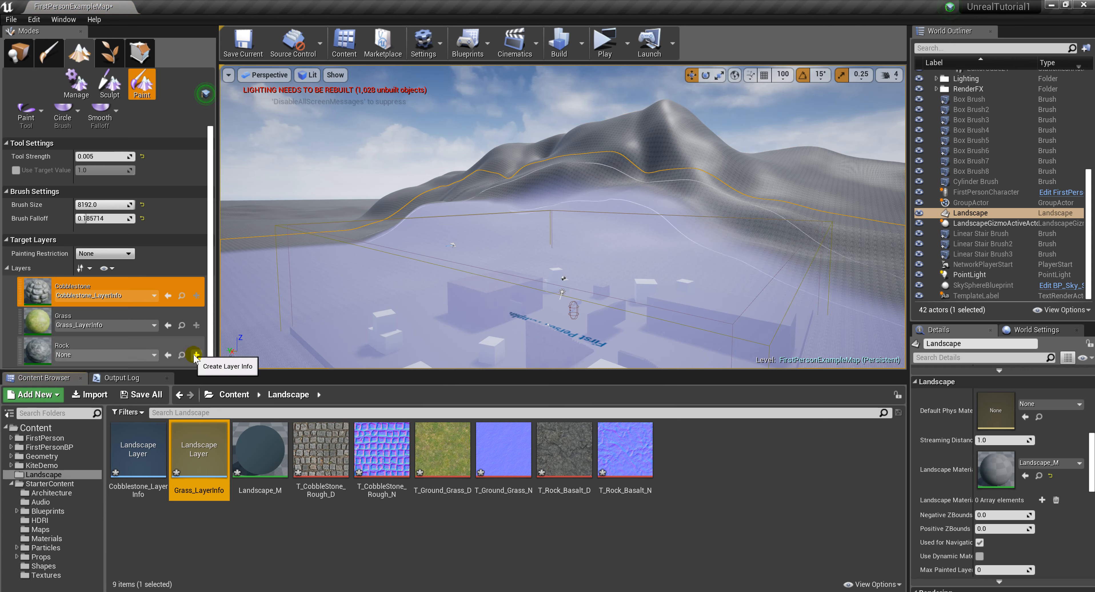
left_click(250, 369)
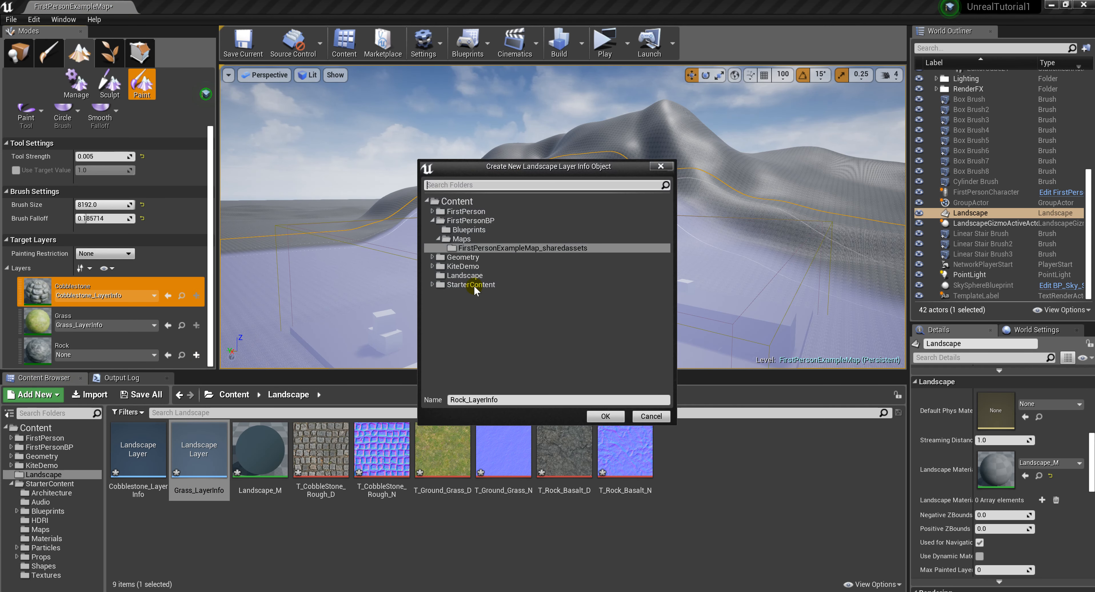
left_click(486, 276)
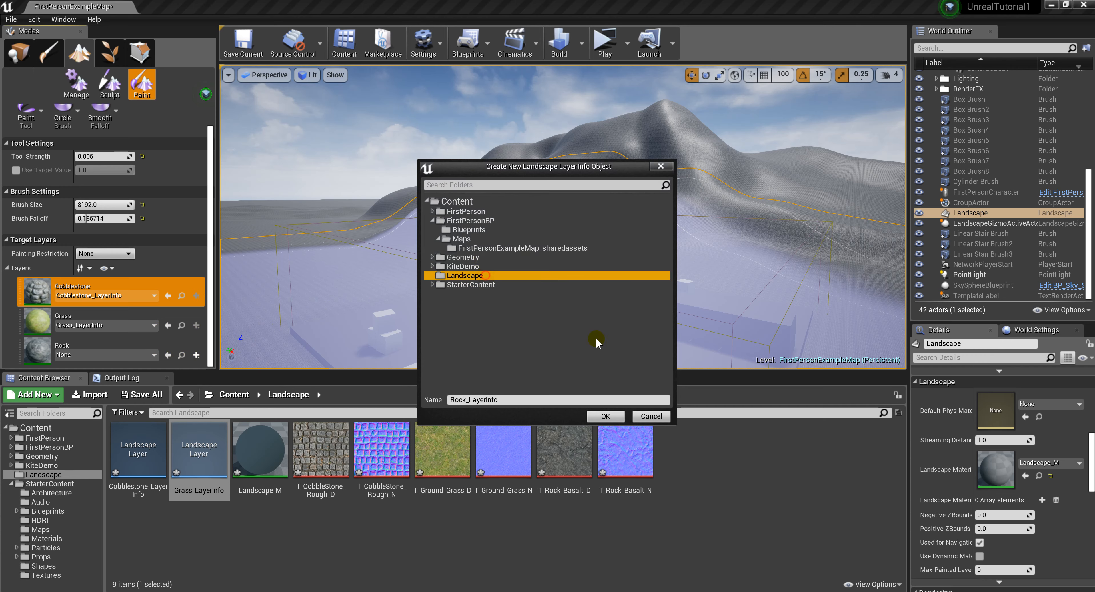
left_click(606, 416)
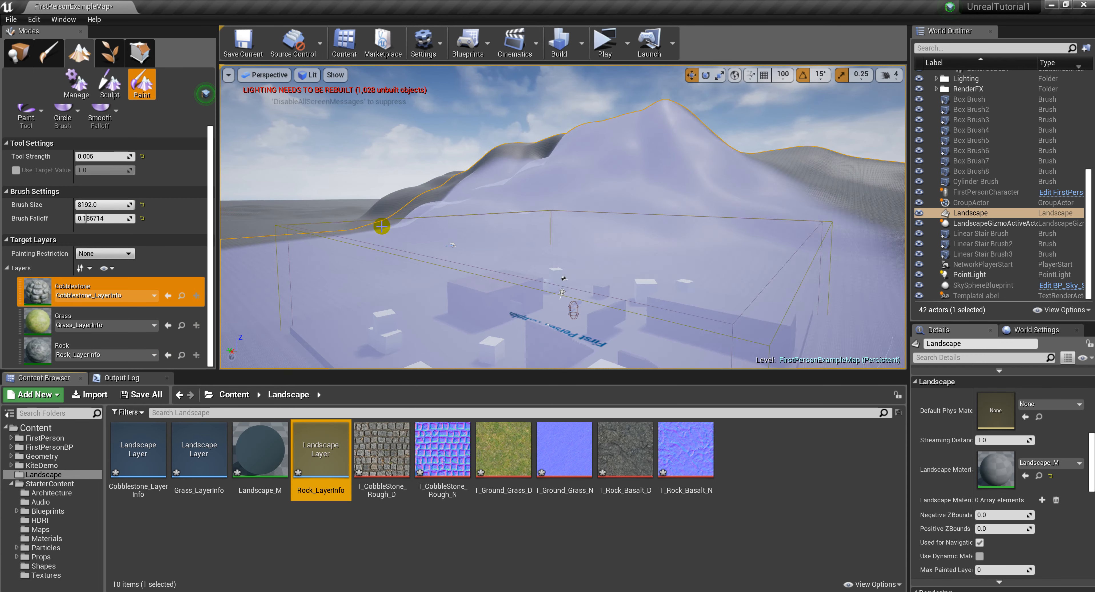
Reduce the landscape paint brush size to about 1054
left_click_drag(101, 203, 84, 204)
mouse_move(444, 248)
right_mouse_down()
mouse_move(493, 187)
mouse_move(441, 215)
mouse_move(455, 232)
right_mouse_up()
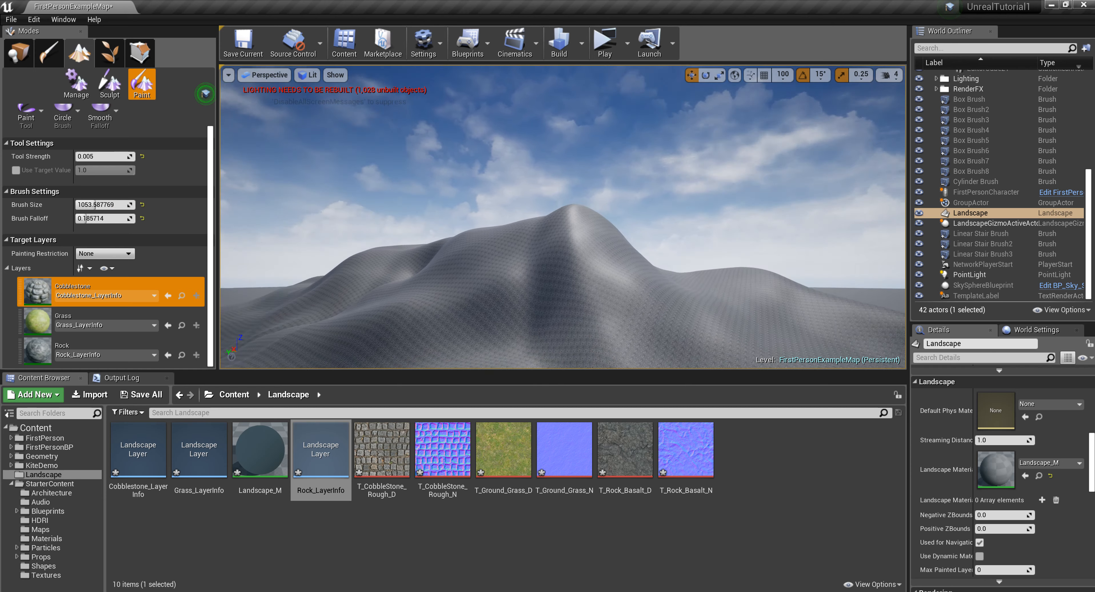
mouse_move(562, 293)
right_mouse_down()
mouse_move(531, 272)
mouse_move(538, 304)
mouse_move(568, 263)
mouse_move(571, 298)
right_mouse_up()
key("w")
key("s")
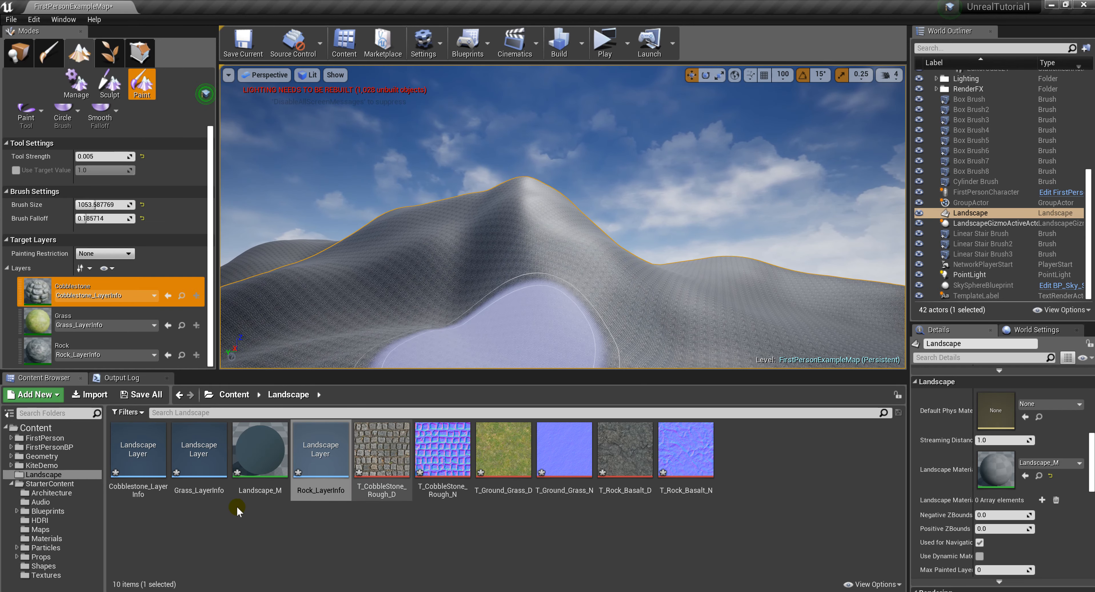
Open the Landscape_M material for editing and move the diffuse Layer Blend node higher in the graph
double_click(259, 459)
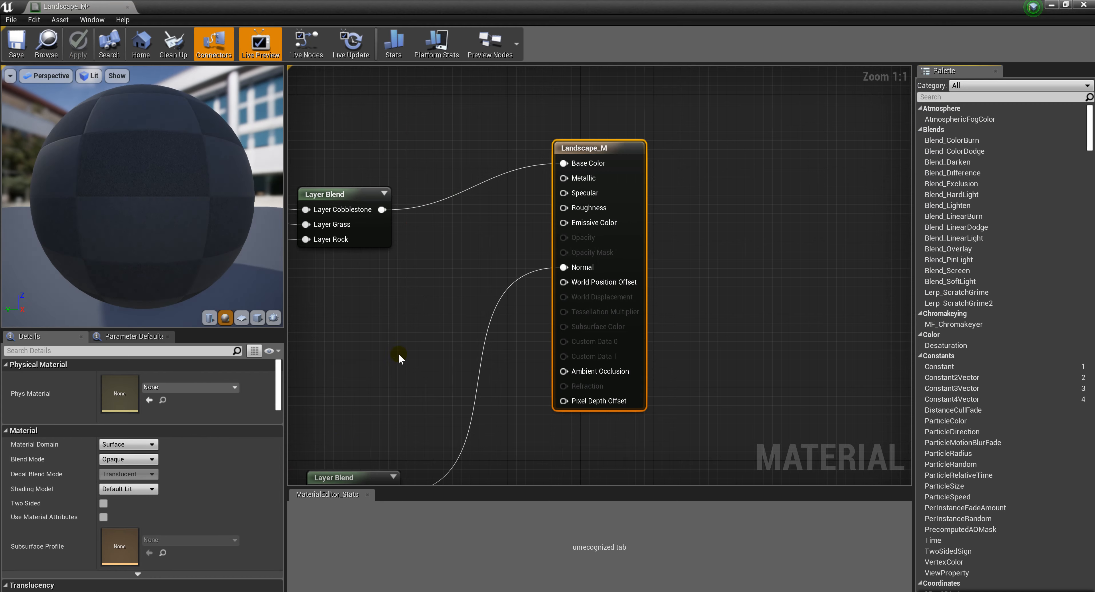
right_click_drag(398, 353, 525, 359)
scroll(525, 357, "down", 6)
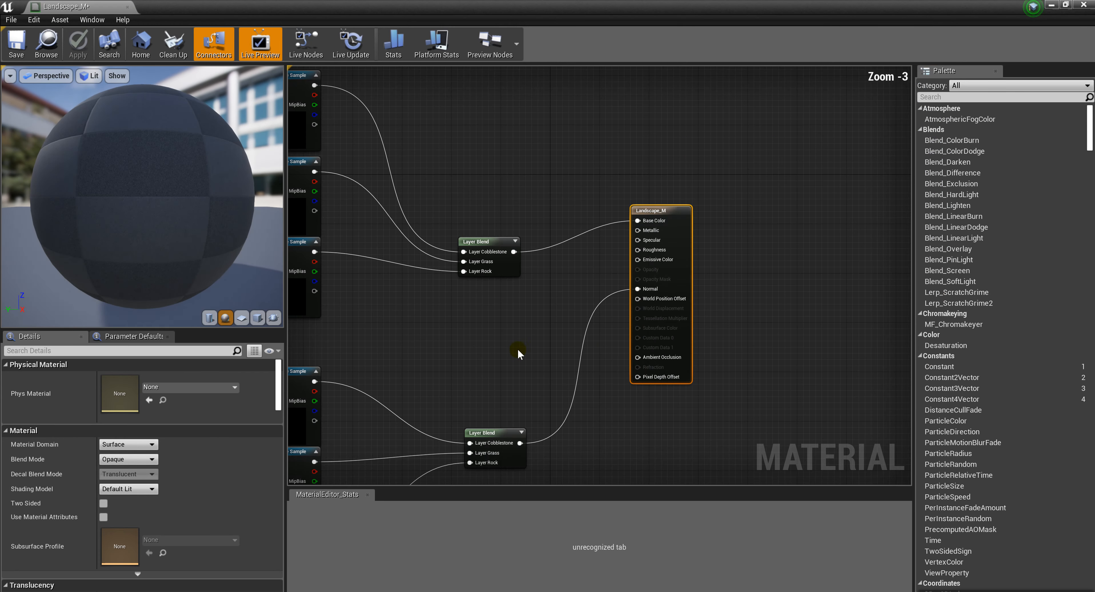
scroll(510, 342, "up", 2)
scroll(516, 347, "up", 2)
left_click_drag(504, 255, 500, 194)
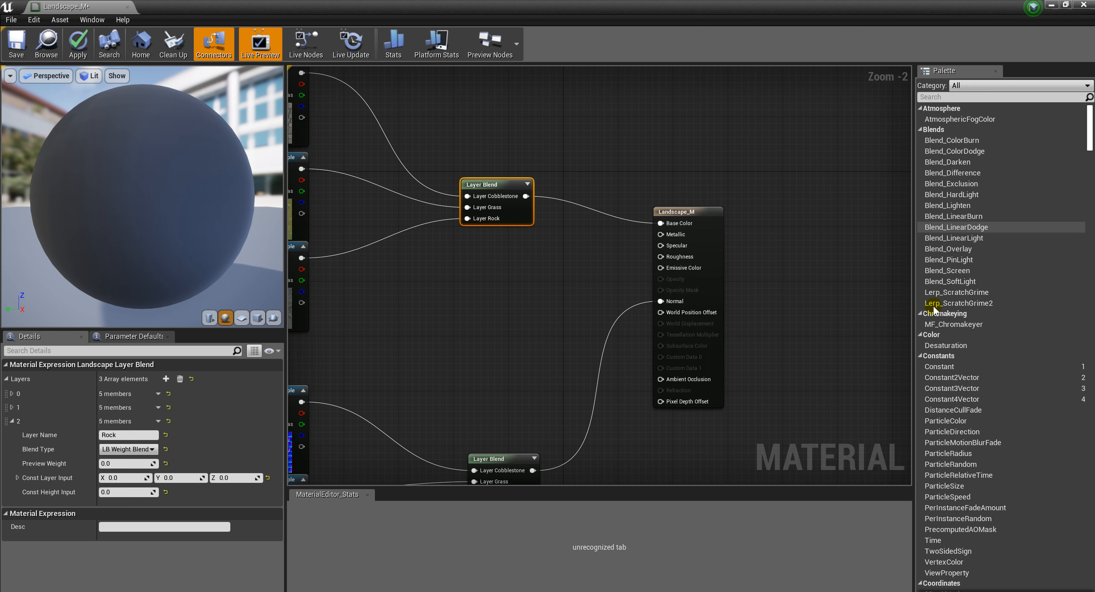
Connect three new Constant nodes of value 0 to Metallic, Specular and Emissive Color, and apply the material changes
left_click_drag(980, 367, 546, 285)
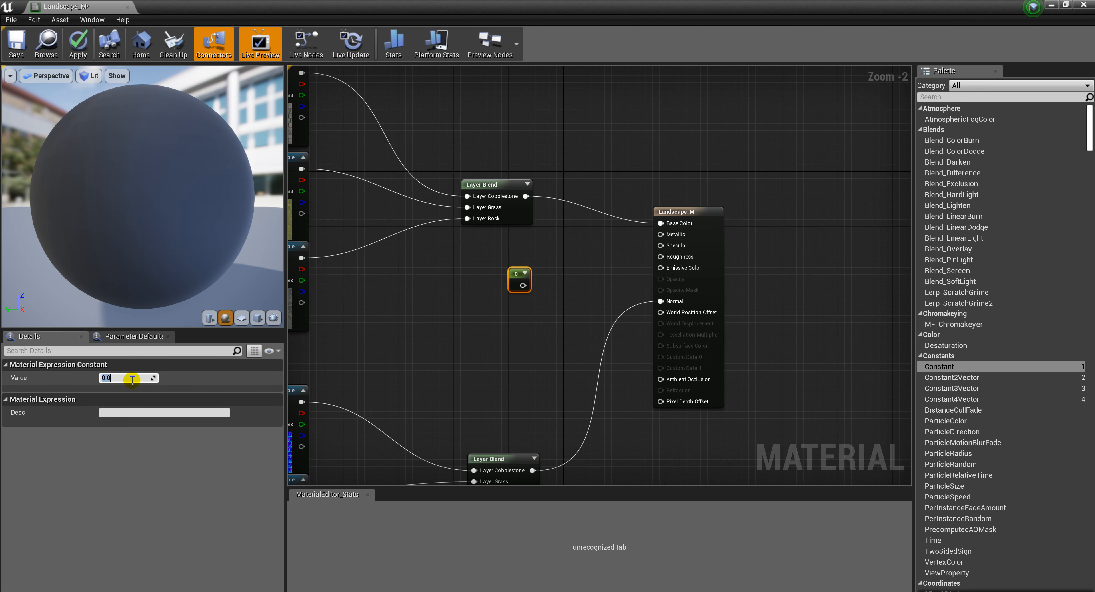
left_click(555, 283)
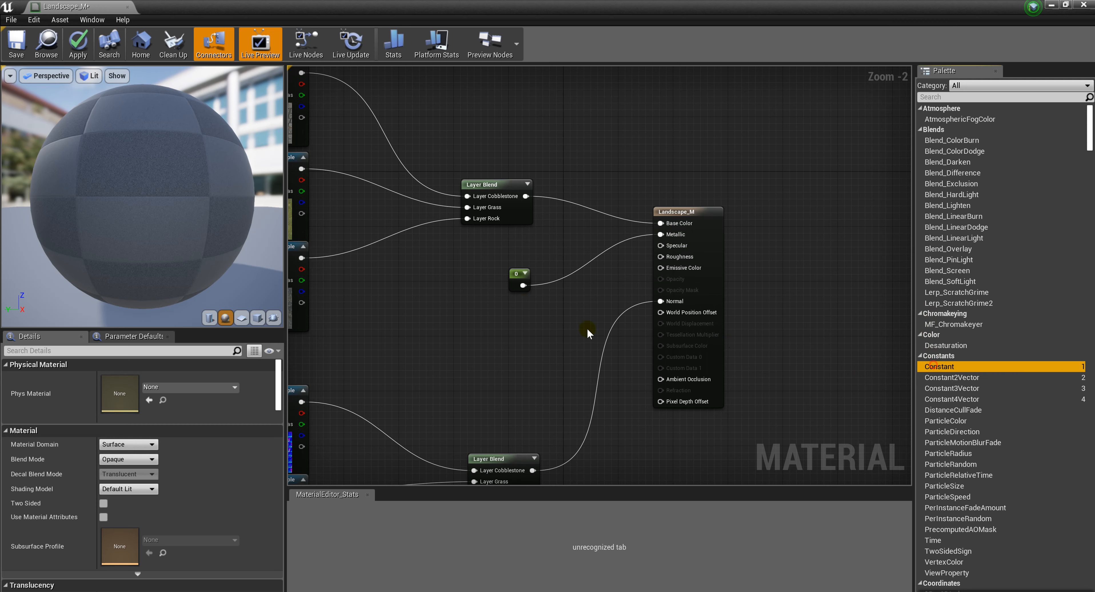
left_click_drag(500, 312, 660, 246)
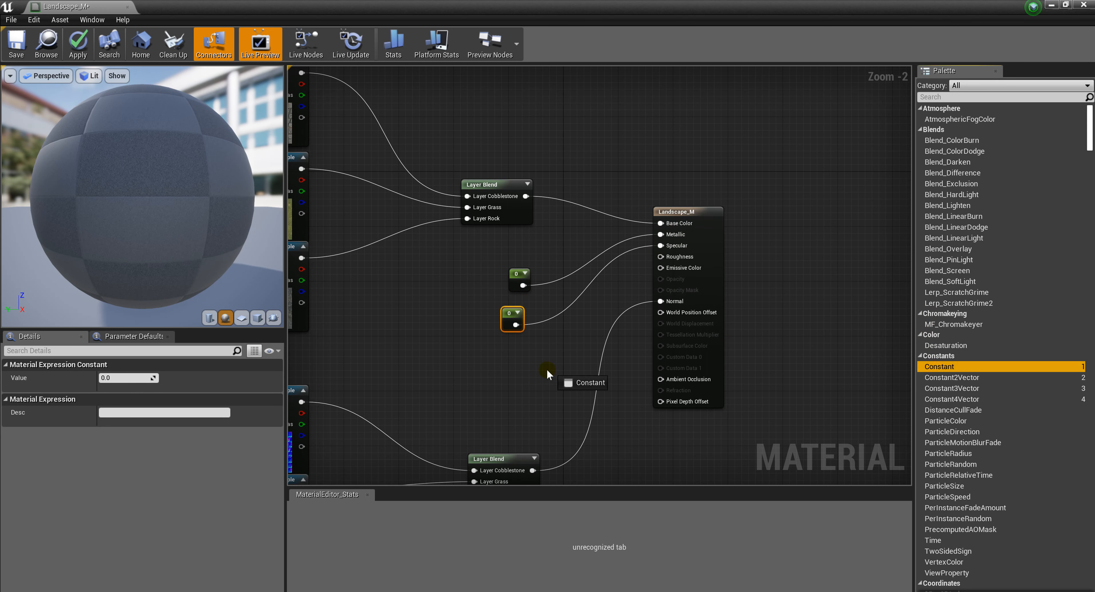
left_click_drag(530, 365, 528, 365)
left_click_drag(526, 370, 669, 271)
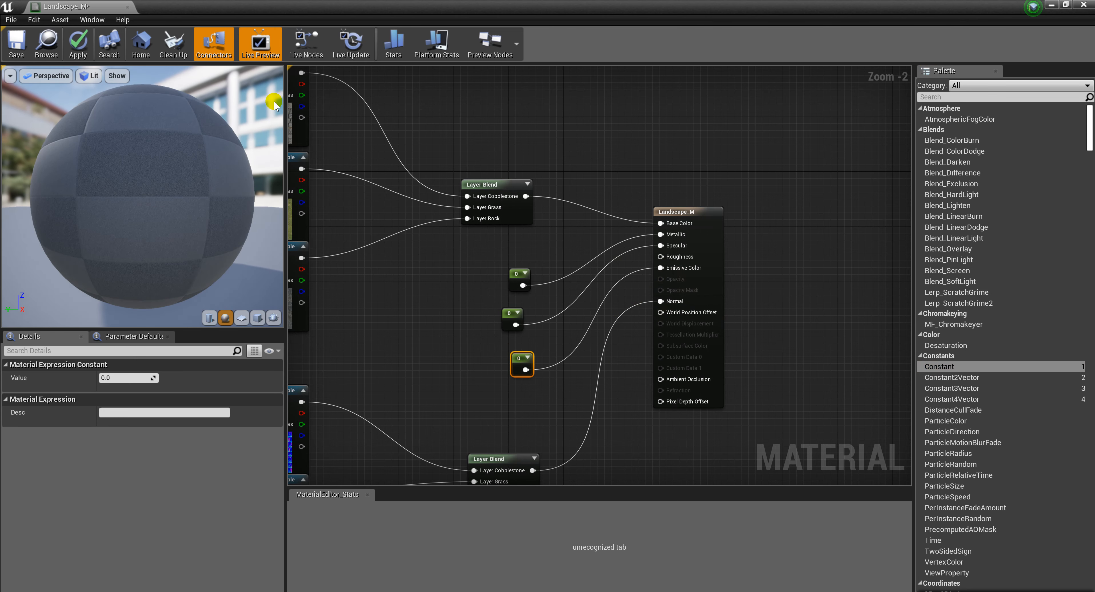
left_click(79, 45)
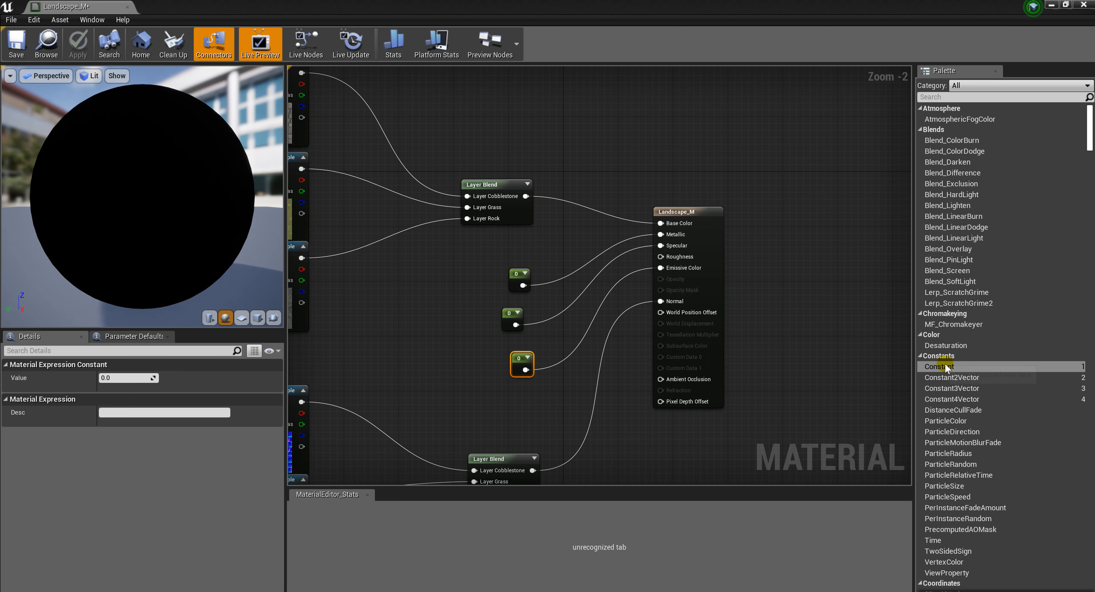
Connect a new Constant of 0.5 to Roughness, place it just above the emissive constant, and apply, save and close the material
left_click_drag(944, 367, 446, 337)
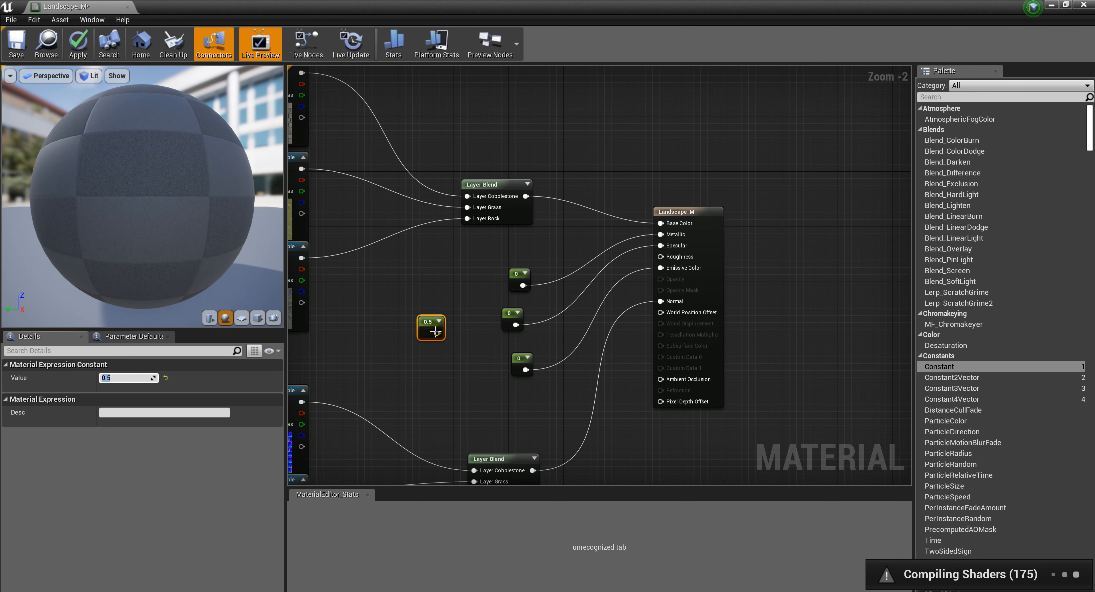
left_click_drag(436, 333, 660, 257)
left_click(492, 358)
left_click_drag(431, 326, 535, 332)
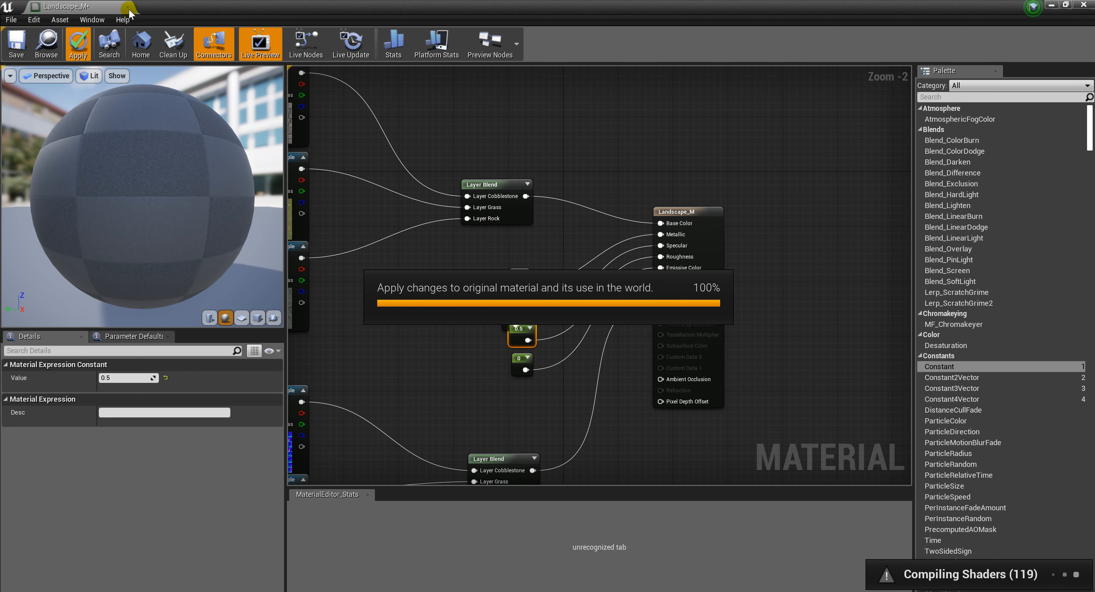
key("ctrl+s")
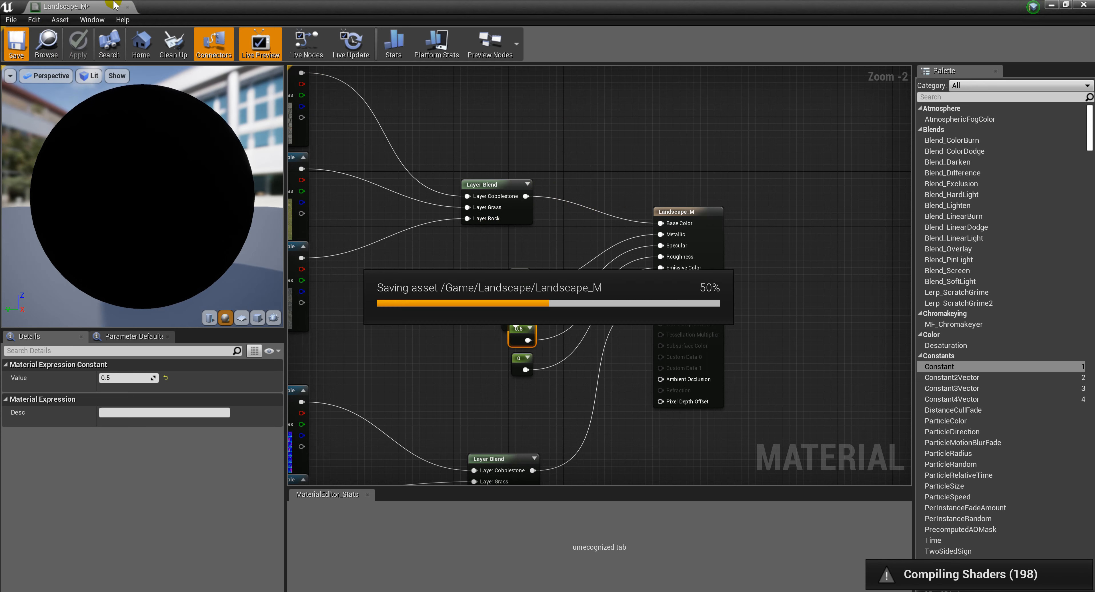
left_click(128, 7)
Select the Grass layer as the target layer for painting the landscape
right_click_drag(476, 192, 476, 174)
right_click_drag(301, 102, 323, 92)
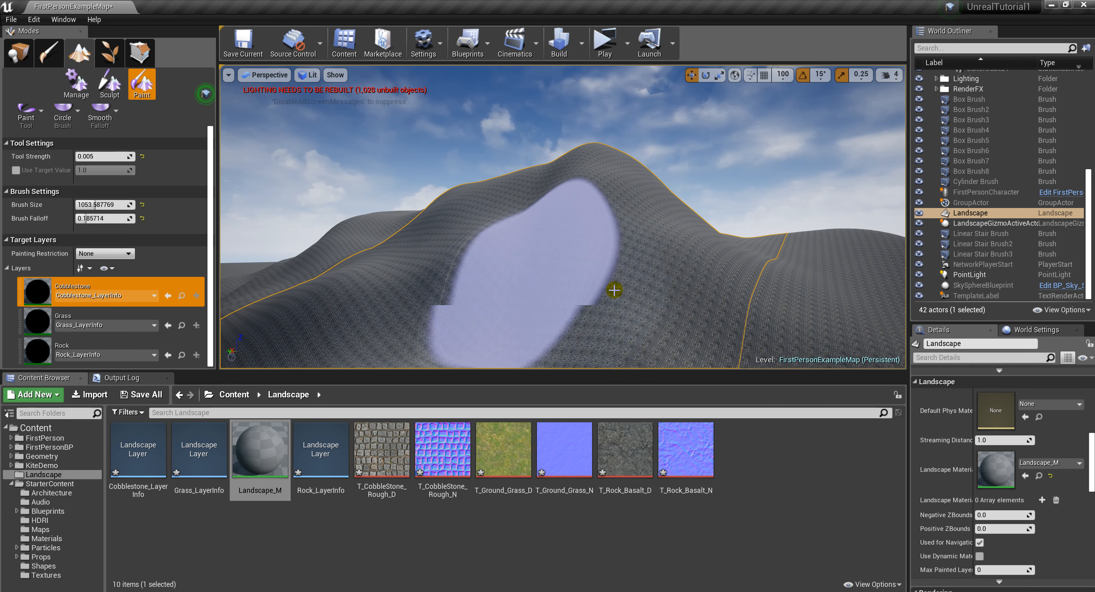
left_click(41, 323)
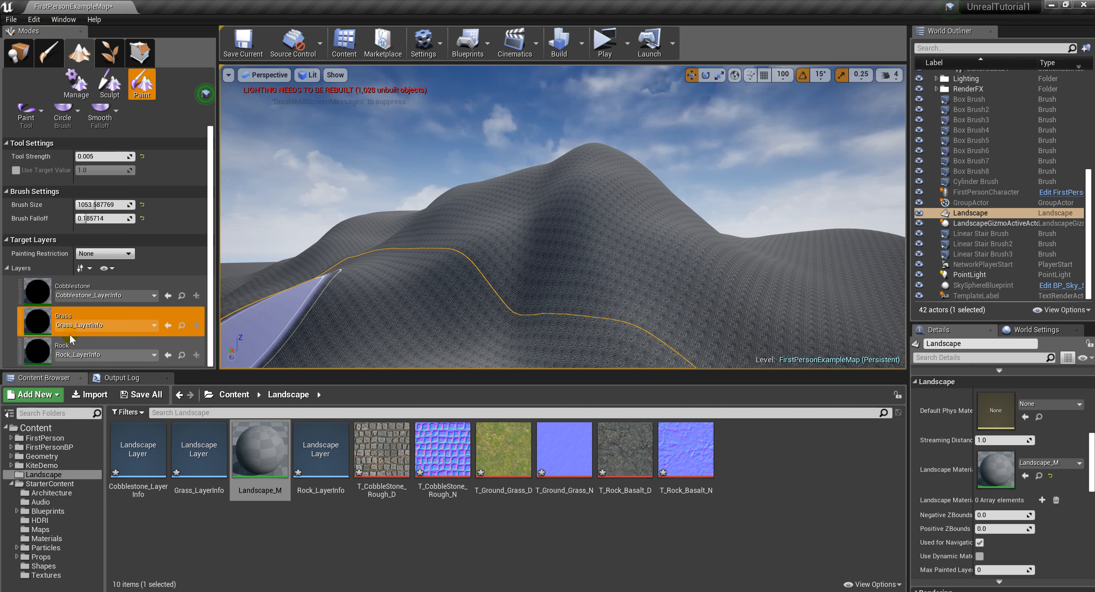
left_click(36, 352)
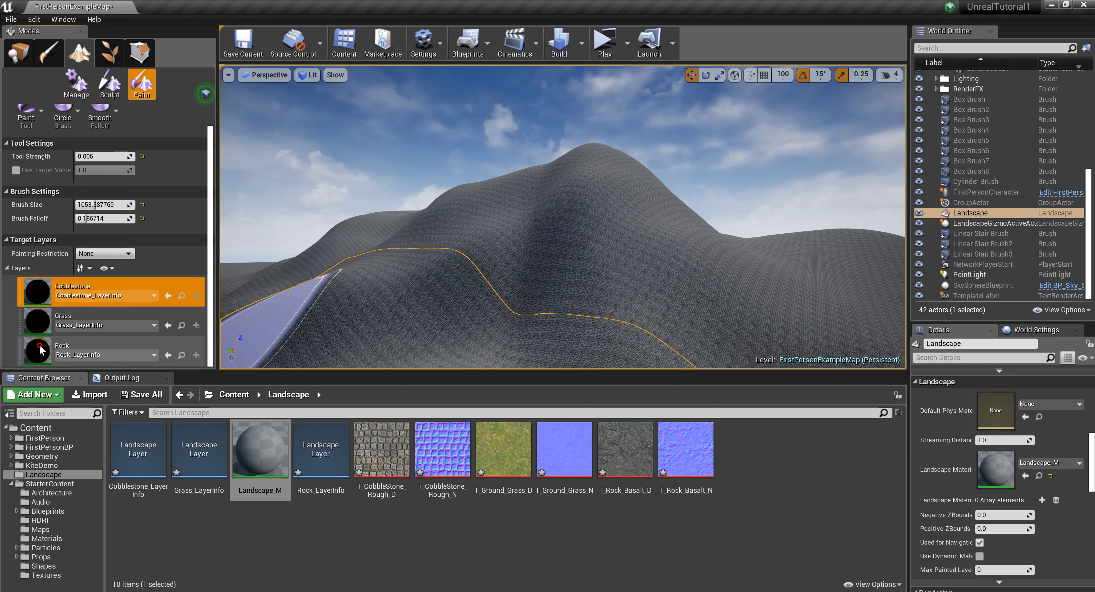
left_click(41, 323)
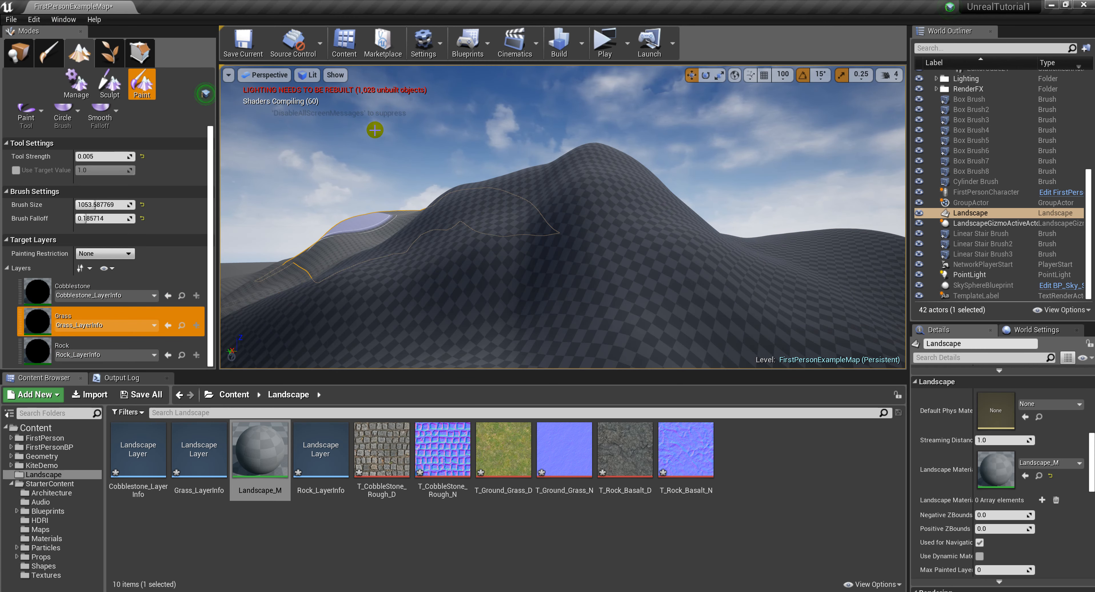
Set the tool strength to 1.0 and the brush size to about 3219, and paint the Grass layer across the terrain
mouse_move(619, 262)
right_mouse_down()
mouse_move(565, 341)
mouse_move(603, 247)
right_mouse_up()
key("s")
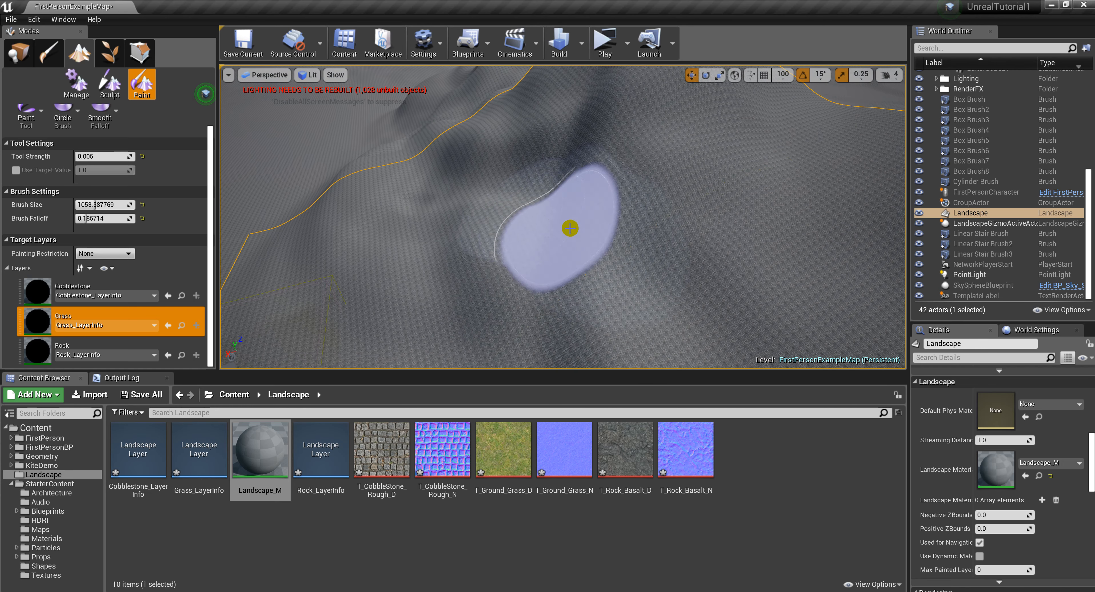
scroll(93, 200, "up", 2)
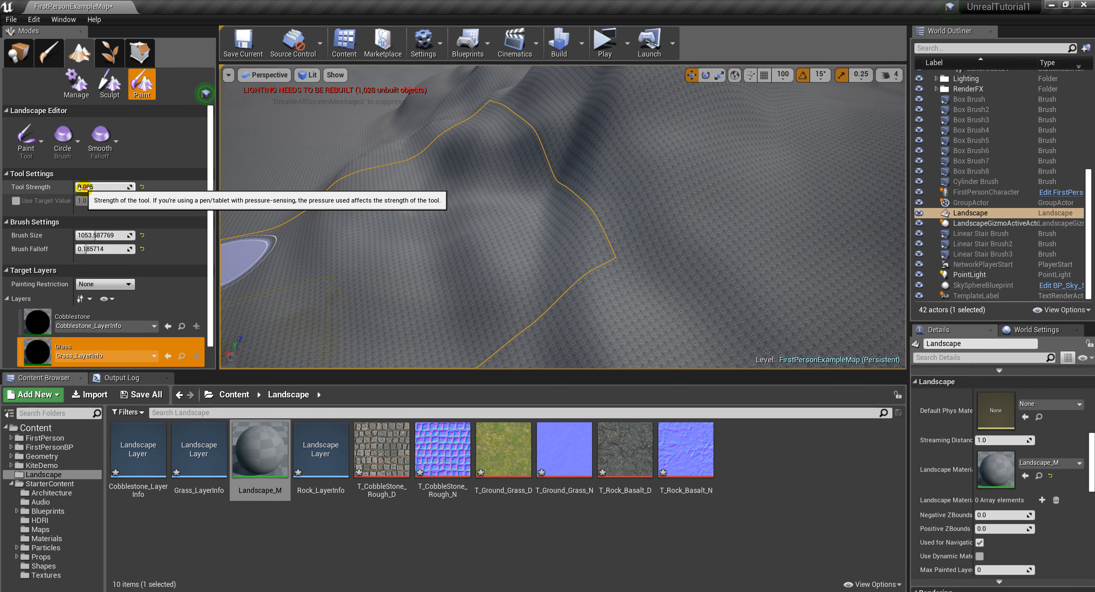
left_click(84, 187)
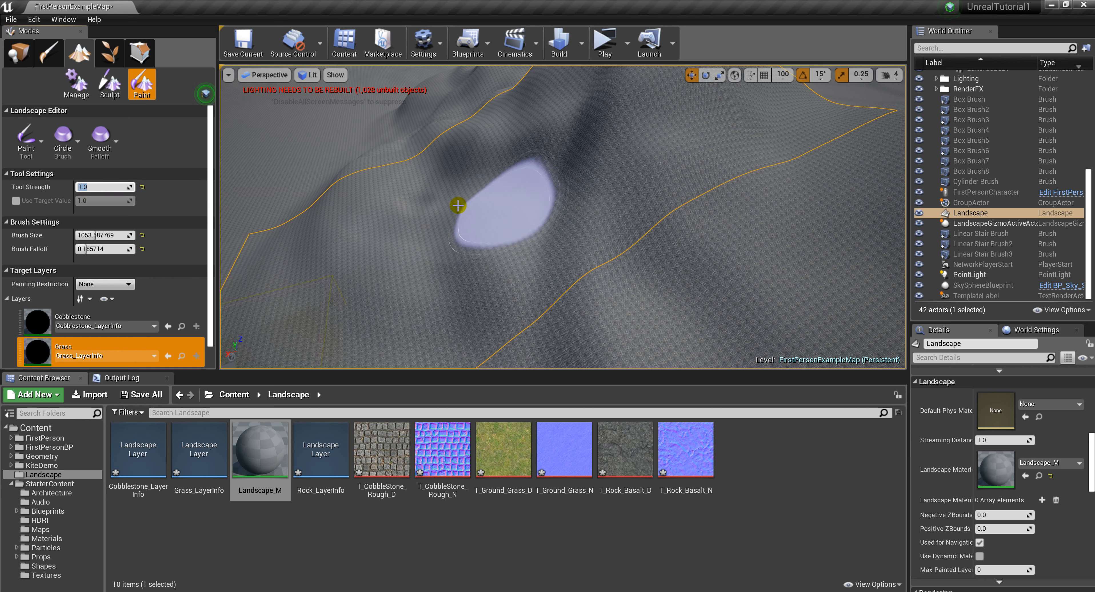
left_click_drag(105, 235, 133, 235)
left_click_drag(557, 218, 718, 238)
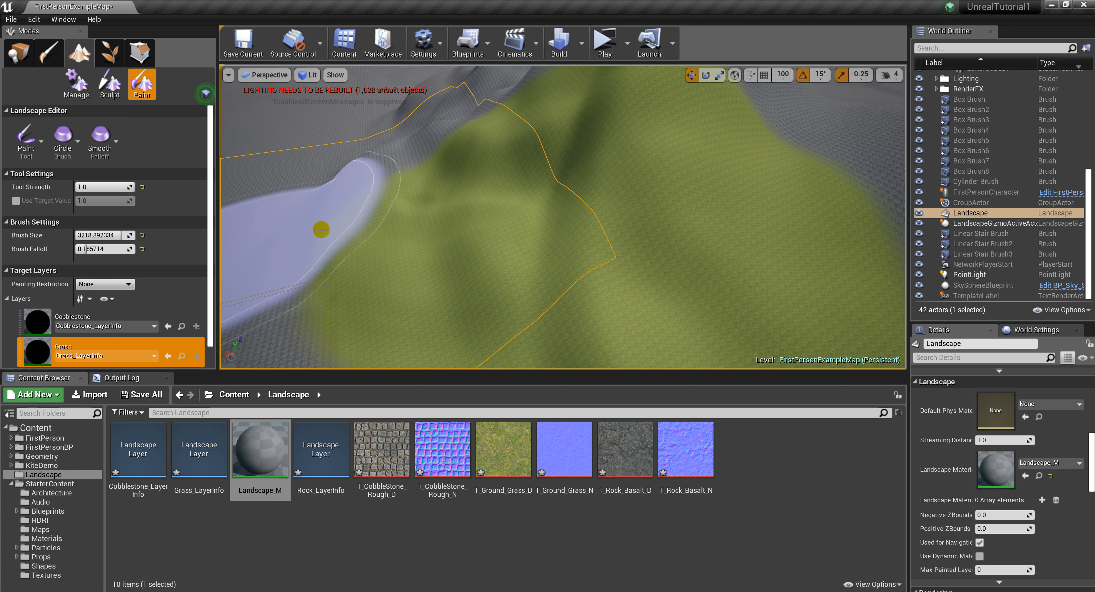
mouse_move(598, 261)
right_mouse_down()
mouse_move(598, 212)
mouse_move(629, 204)
right_mouse_up()
mouse_move(648, 253)
left_mouse_down()
mouse_move(542, 201)
mouse_move(305, 200)
mouse_move(645, 191)
mouse_move(765, 212)
mouse_move(833, 193)
mouse_move(680, 193)
left_mouse_up()
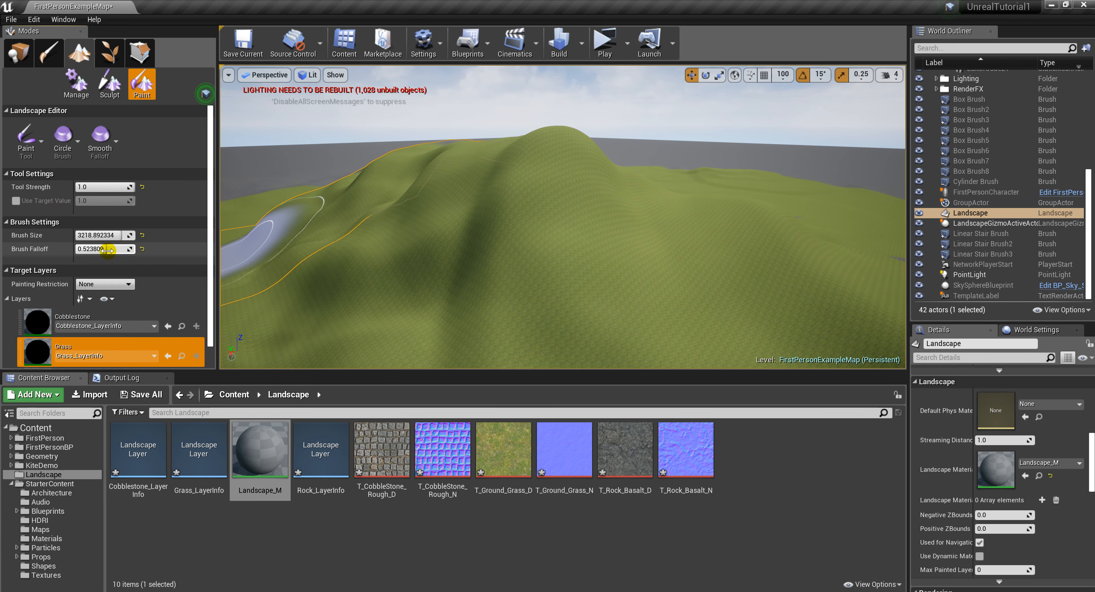
Set the brush falloff to about 0.61 and the tool strength to about 0.51, and paint the Rock layer onto the central hill
left_click_drag(108, 250, 113, 250)
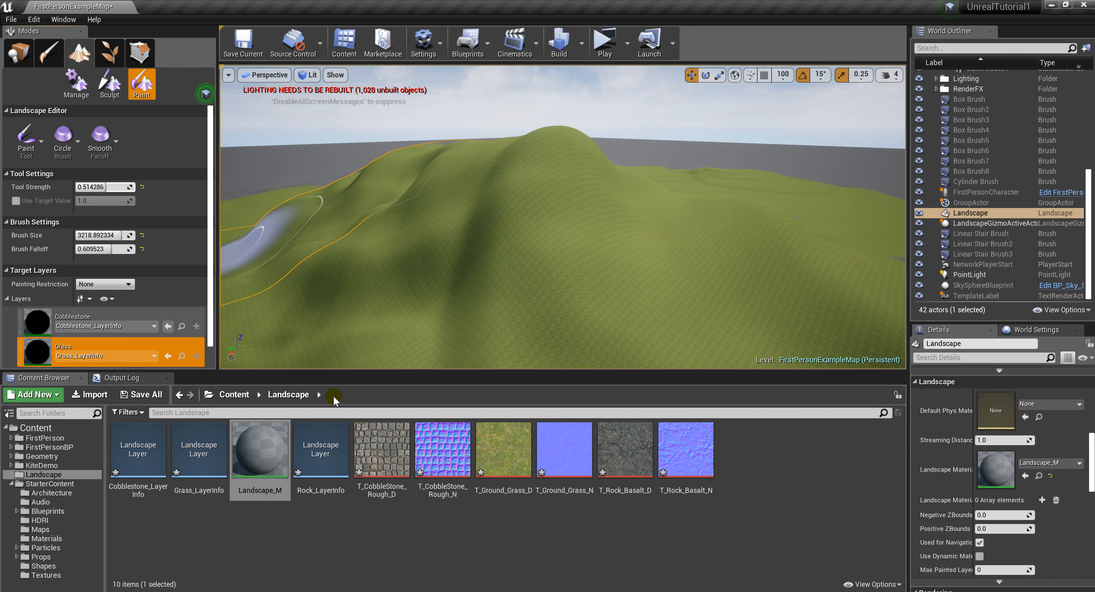
left_click(99, 345)
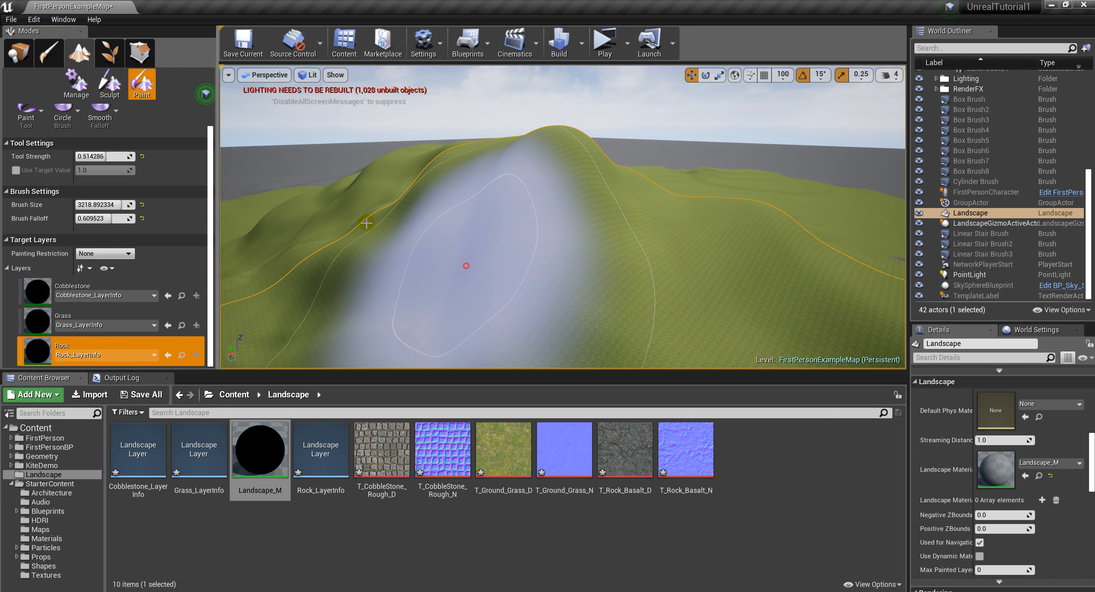
left_click(547, 296)
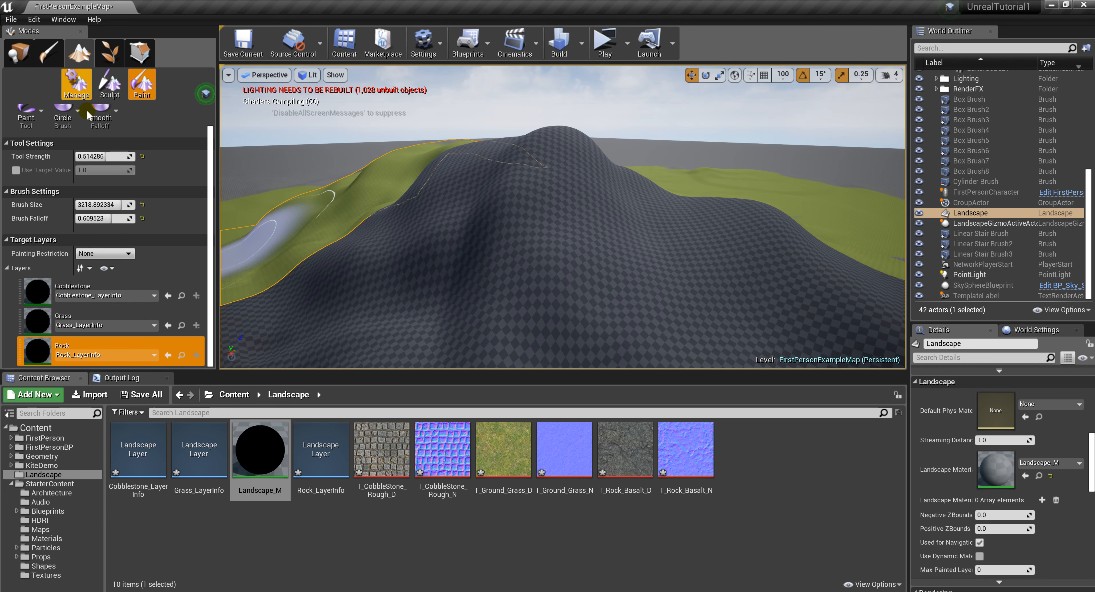
Reduce the brush size to about 1839 and paint more of the Rock layer along the hill's slope
scroll(170, 178, "up", 2)
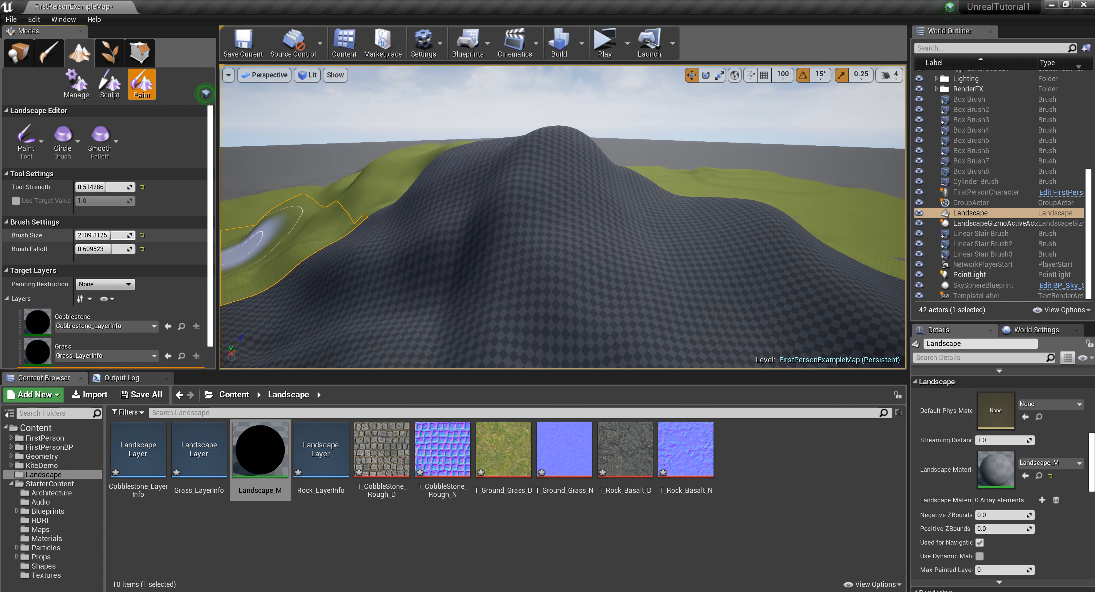
left_click_drag(110, 235, 107, 235)
left_click_drag(427, 249, 369, 234)
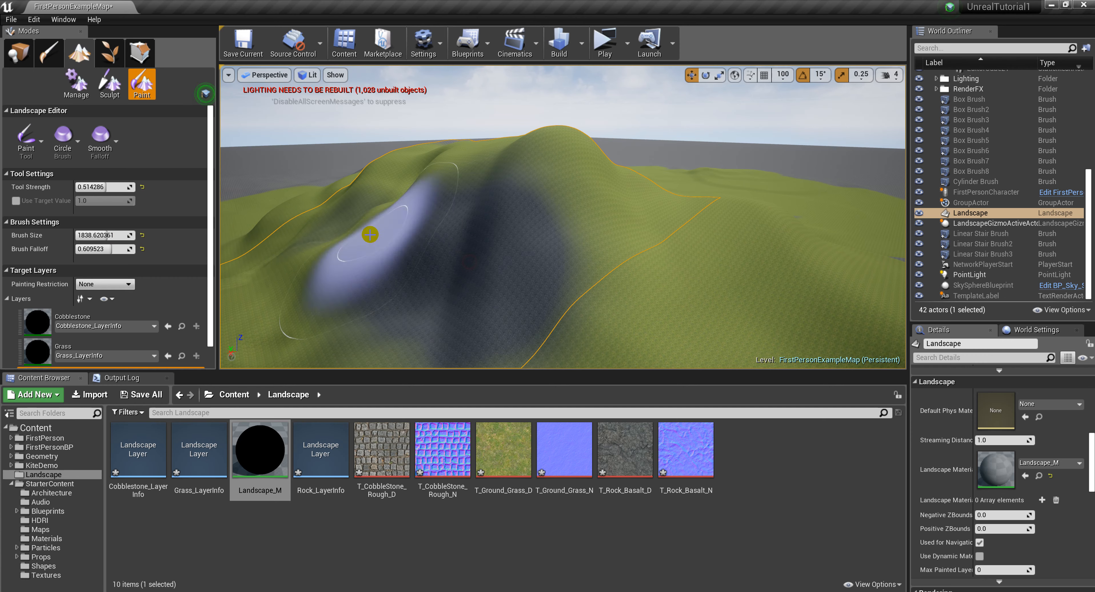
Make Grass the target layer again and paint it over the rock area on the hill
key("w")
mouse_move(419, 245)
right_mouse_down()
mouse_move(421, 289)
mouse_move(450, 293)
mouse_move(344, 222)
mouse_move(302, 217)
mouse_move(327, 221)
mouse_move(350, 251)
mouse_move(340, 266)
mouse_move(330, 255)
mouse_move(345, 280)
mouse_move(365, 204)
right_mouse_up()
key("s")
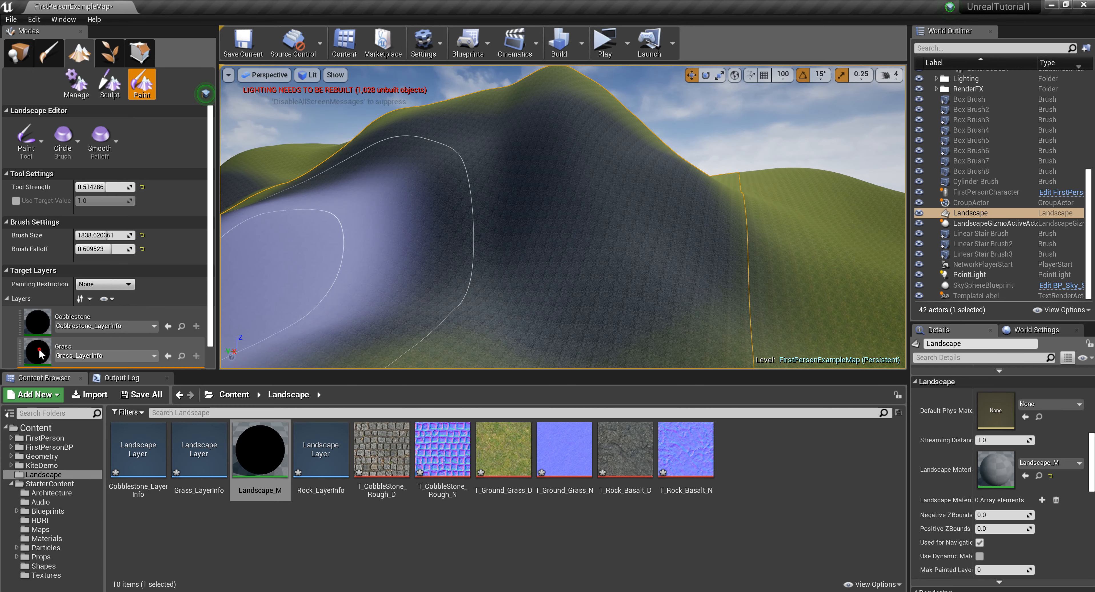
left_click(106, 349)
mouse_move(425, 264)
left_mouse_down()
mouse_move(319, 240)
mouse_move(786, 224)
left_mouse_up()
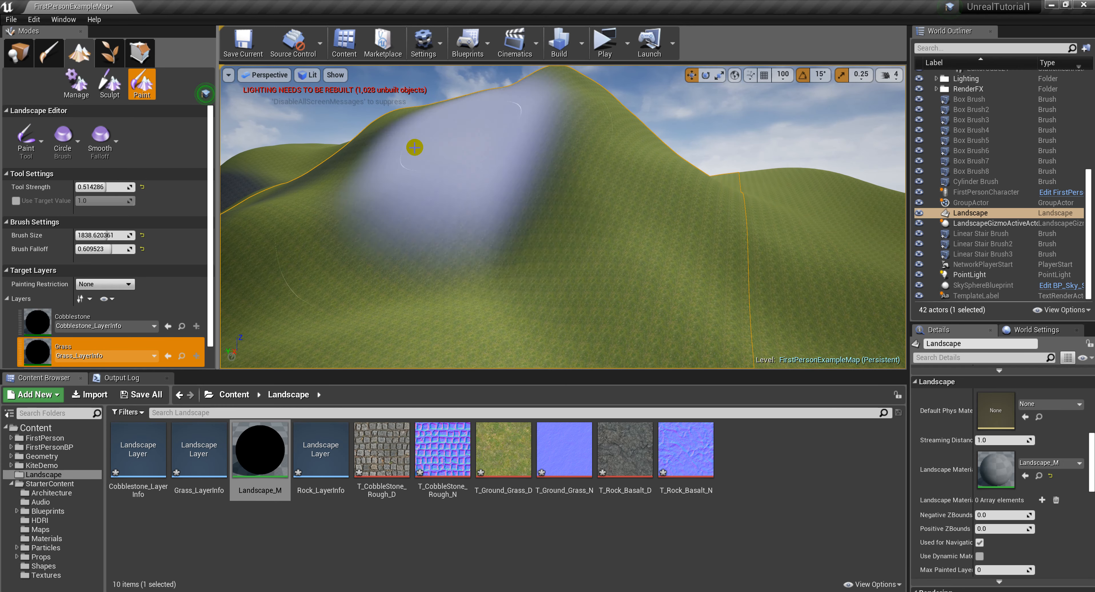
Open the Landscape_M material and try to drive the UVs of the cobblestone and grass diffuse Texture Samples with a new Constant of 0
left_click(255, 446)
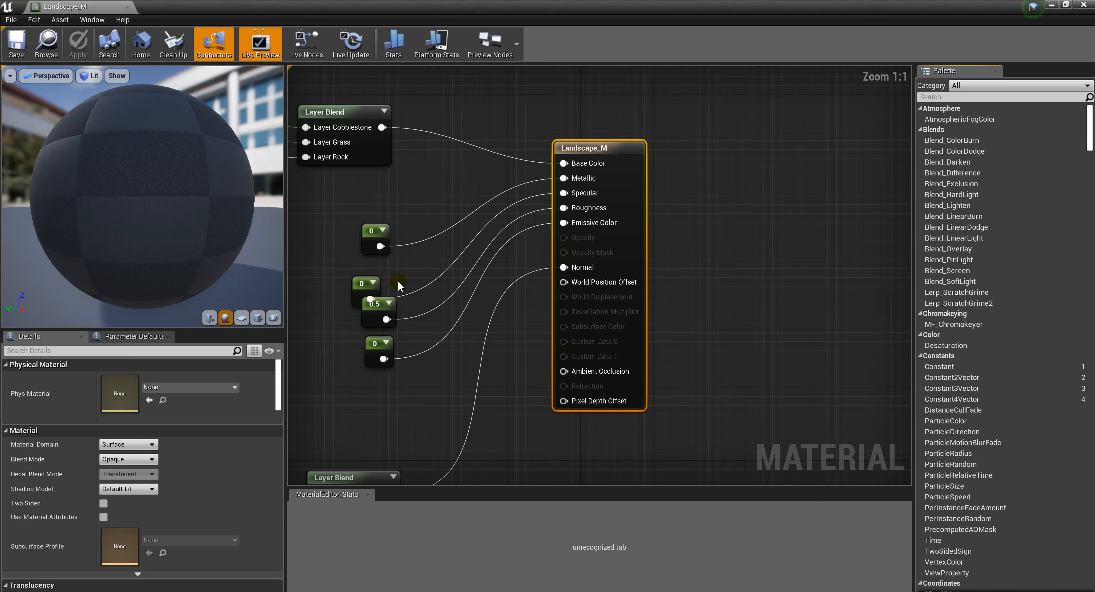
right_click_drag(419, 201, 829, 247)
right_click_drag(681, 266, 806, 351)
left_click_drag(892, 6, 974, 272)
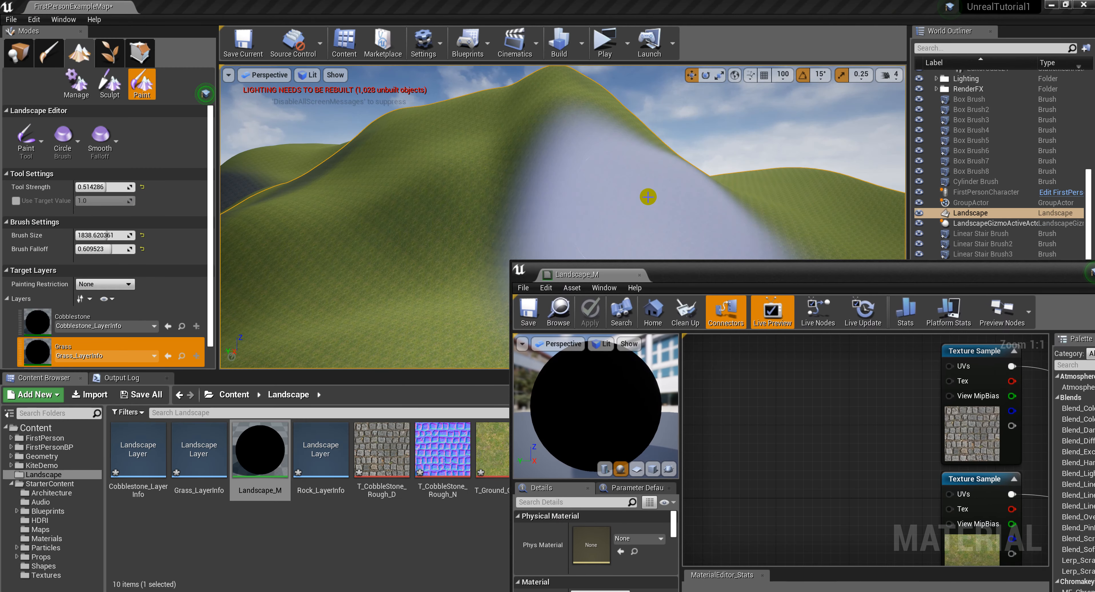
double_click(796, 275)
right_click_drag(445, 236, 546, 379)
right_click(502, 282)
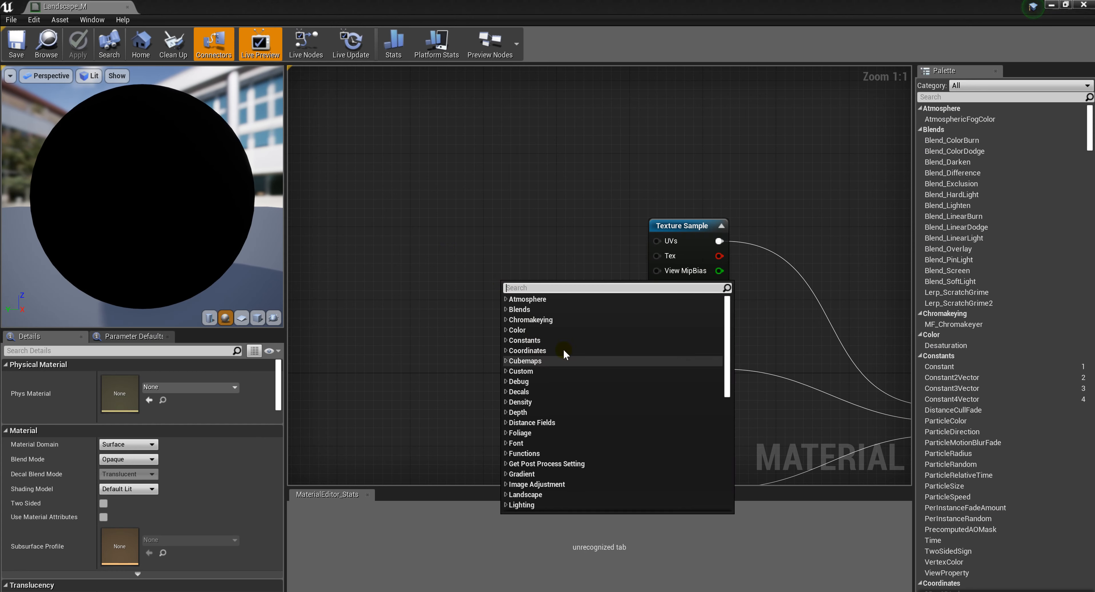
left_click_drag(942, 367, 424, 273)
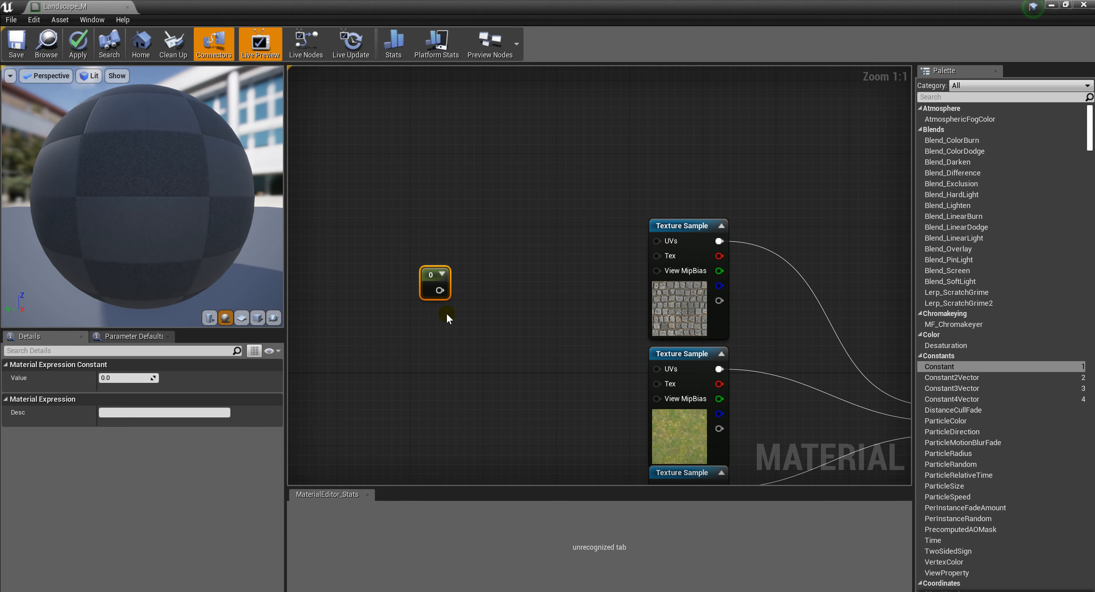
left_click(142, 378)
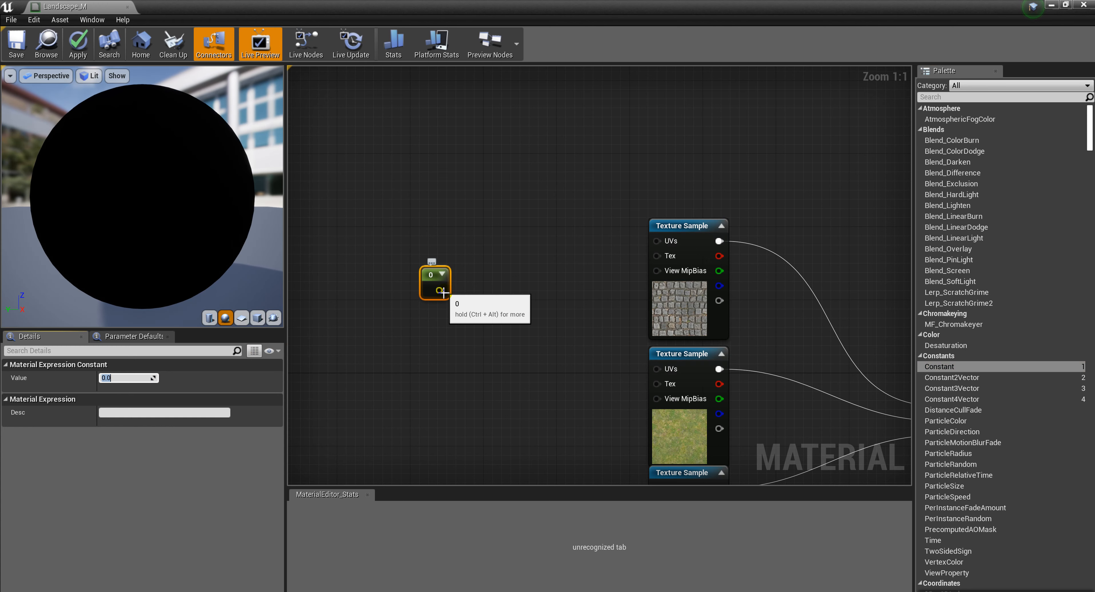
left_click_drag(442, 293, 548, 272)
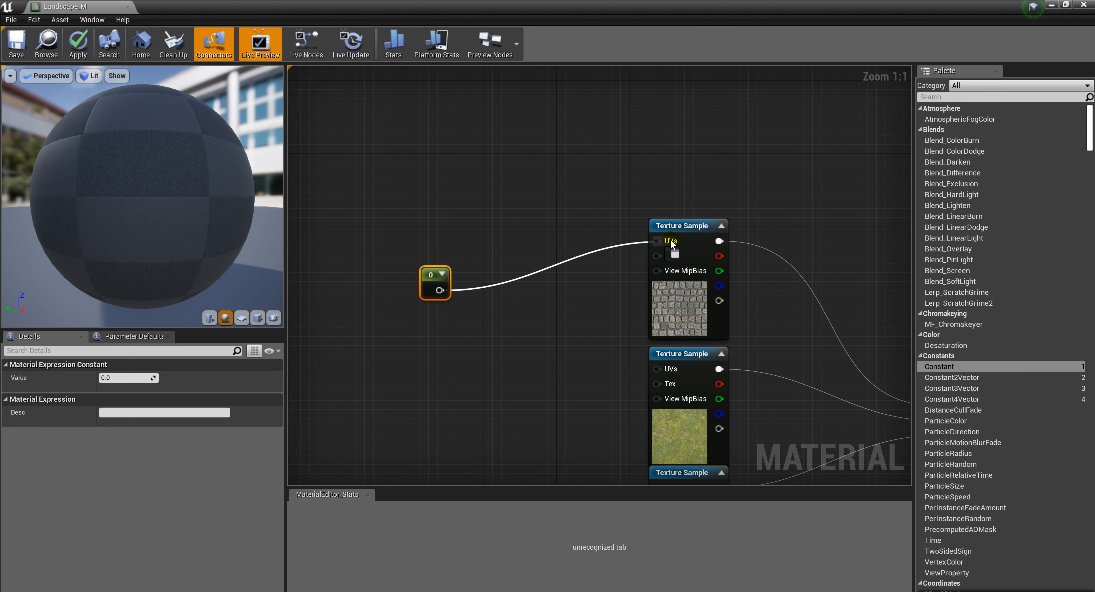
left_click_drag(635, 255, 634, 256)
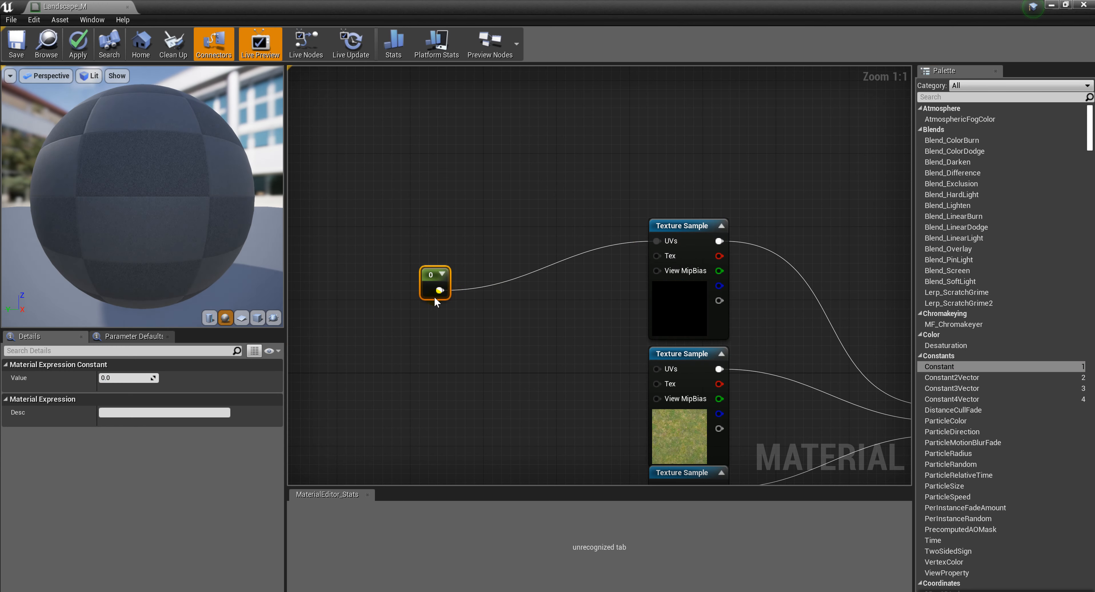
left_click_drag(661, 374, 660, 371)
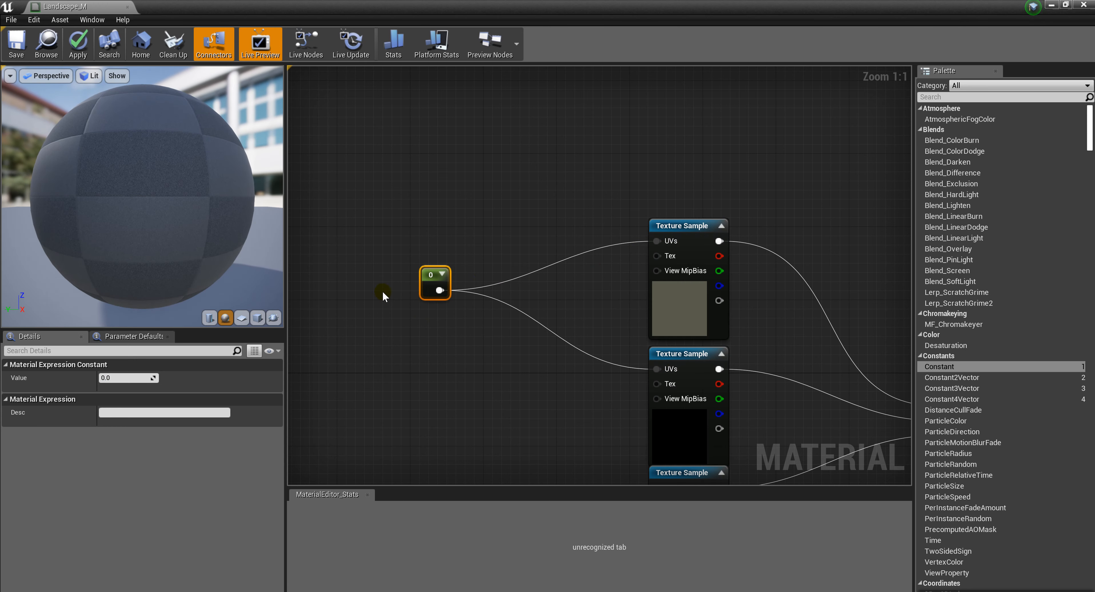
Disconnect and delete the new Constant from the texture UVs and return to the landscape level
left_click(440, 290, "alt")
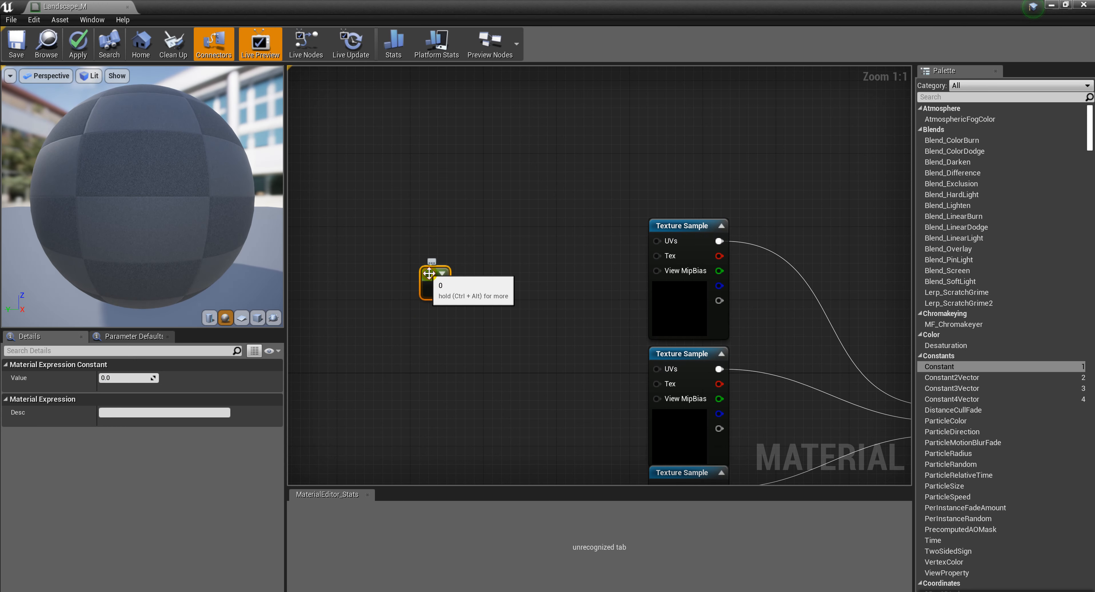
key("Delete")
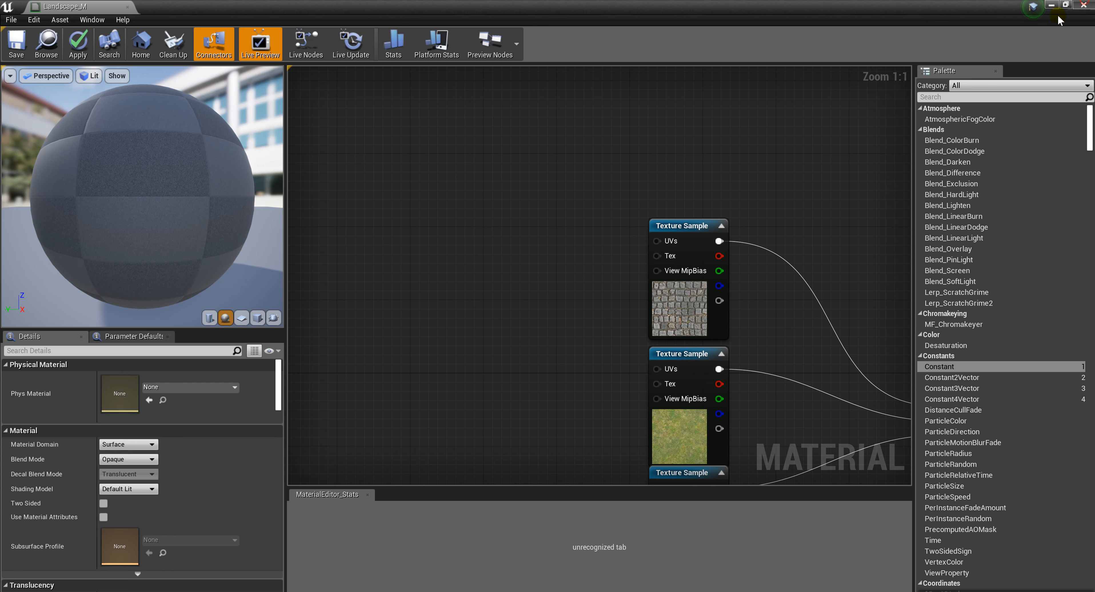
left_click(627, 330)
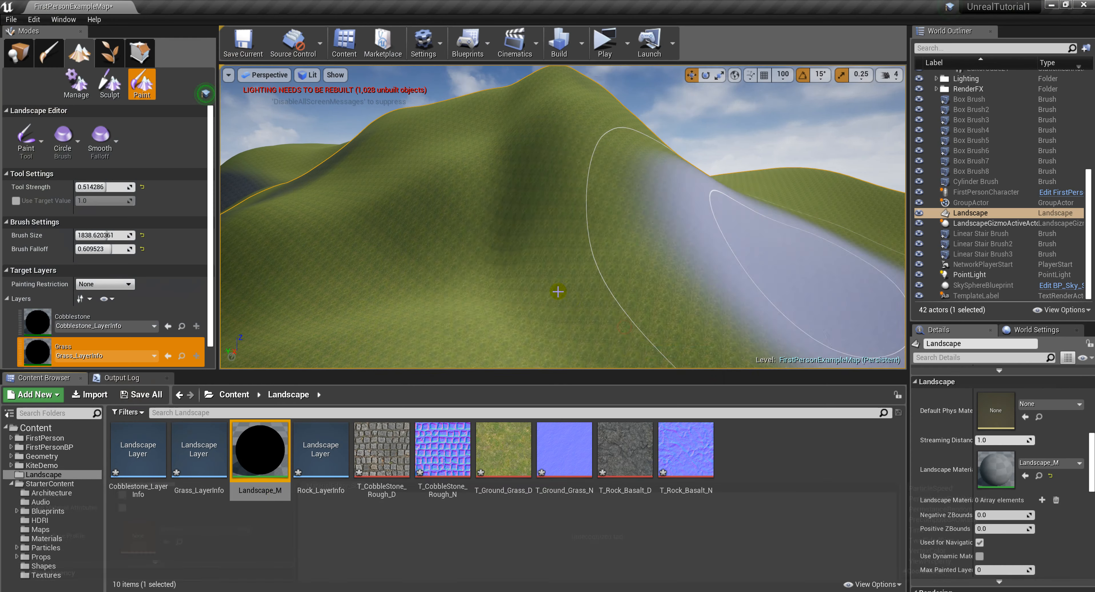
Paint the Grass layer over the remaining slopes around the hill
scroll(109, 345, "down", 1)
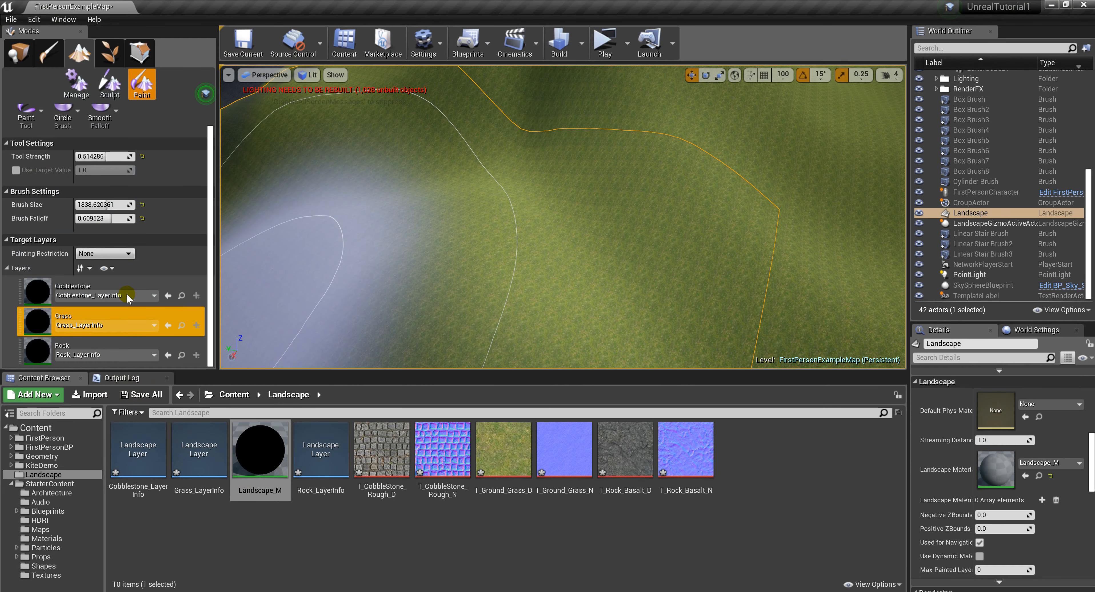
right_click_drag(652, 215, 552, 183)
mouse_move(572, 197)
left_mouse_down()
mouse_move(293, 243)
mouse_move(520, 182)
mouse_move(248, 275)
left_mouse_up()
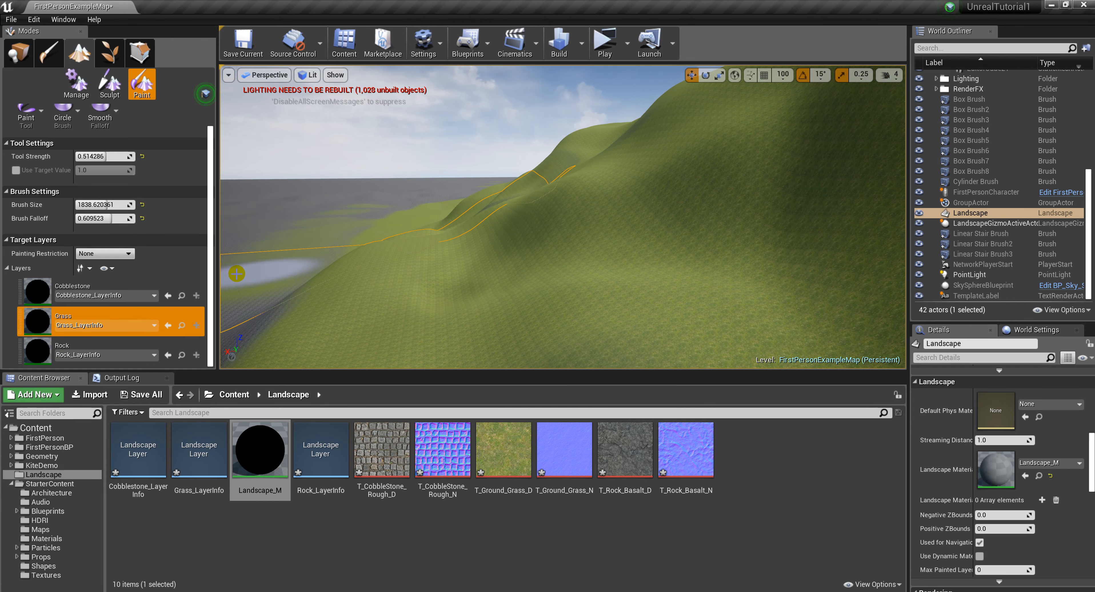
mouse_move(391, 196)
left_mouse_down()
mouse_move(291, 313)
mouse_move(297, 331)
left_mouse_up()
right_click_drag(297, 331, 174, 376)
mouse_move(502, 254)
left_mouse_down()
mouse_move(497, 174)
mouse_move(457, 237)
mouse_move(523, 189)
left_mouse_up()
mouse_move(525, 188)
right_mouse_down()
mouse_move(679, 187)
mouse_move(782, 149)
mouse_move(637, 148)
right_mouse_up()
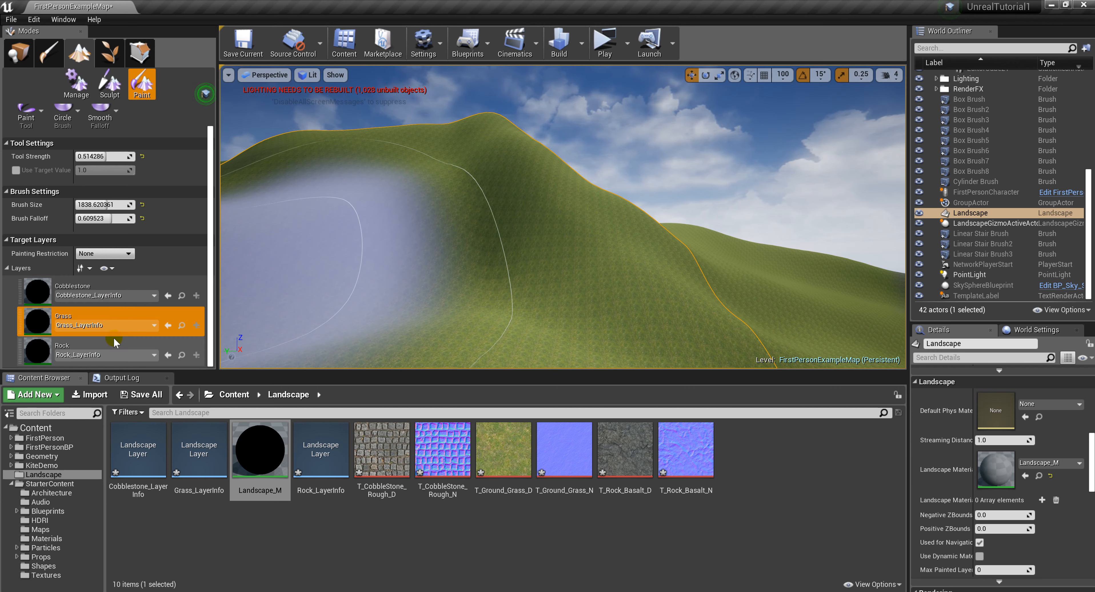